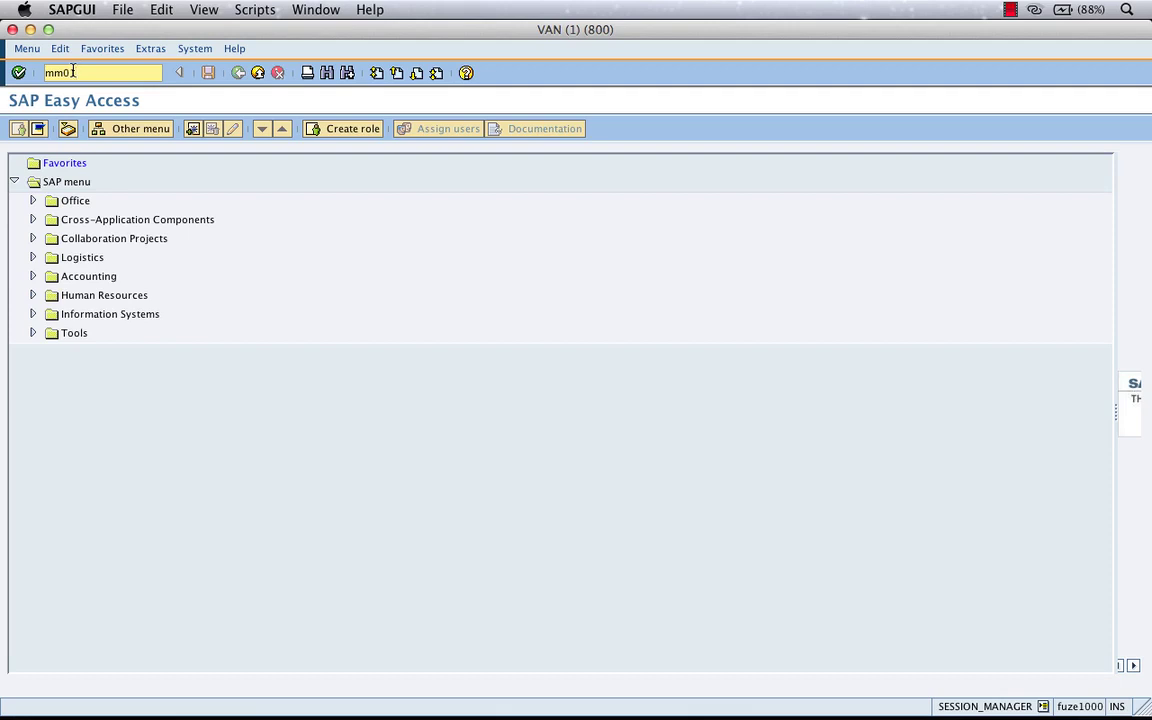
Run transaction MM01 to create a material and open the Material Type list at FERT Finished product.
click(19, 73)
click(19, 74)
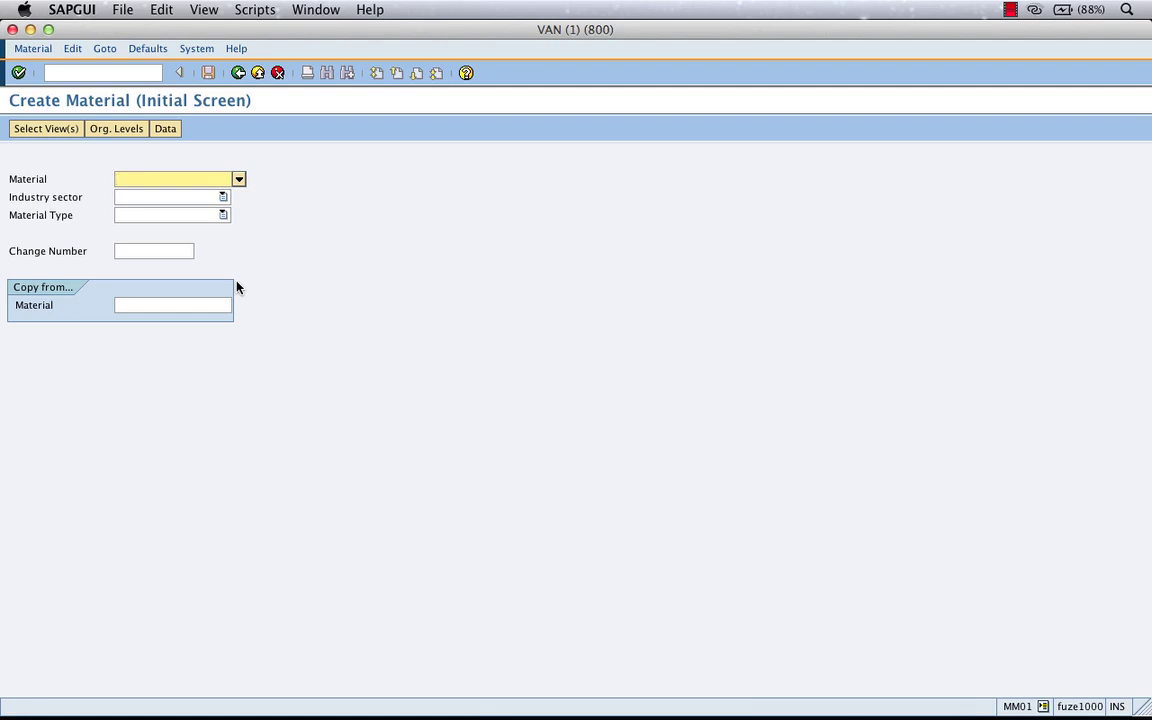
click(211, 217)
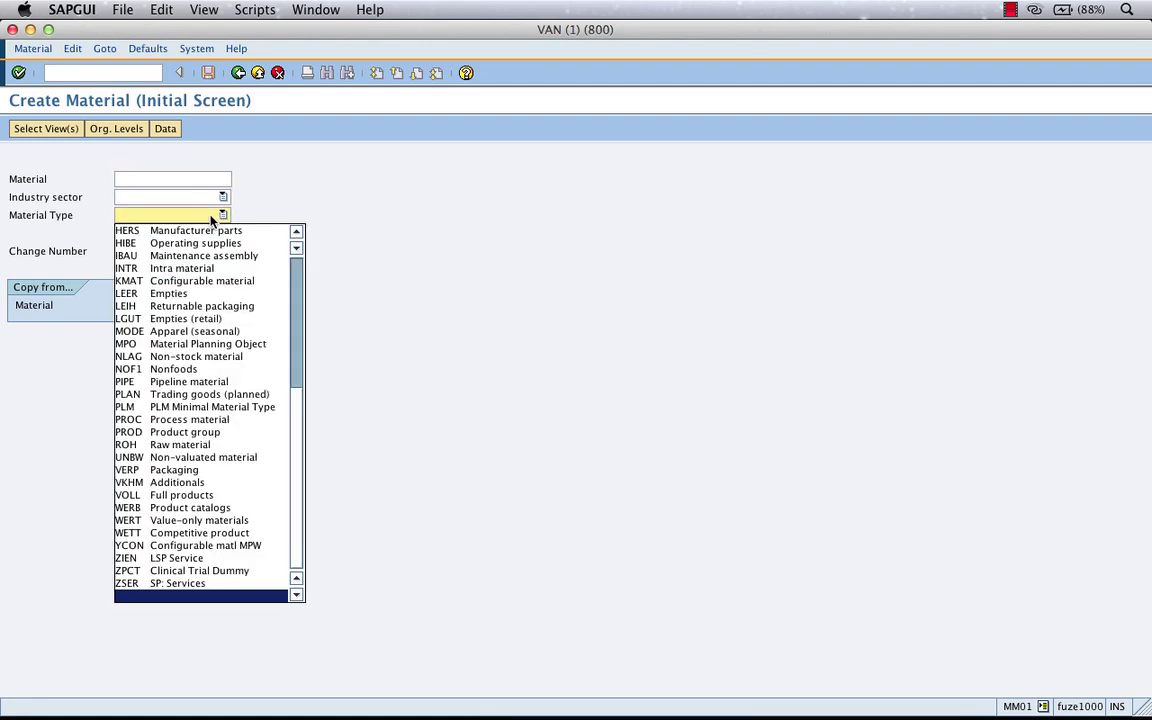
key(f)
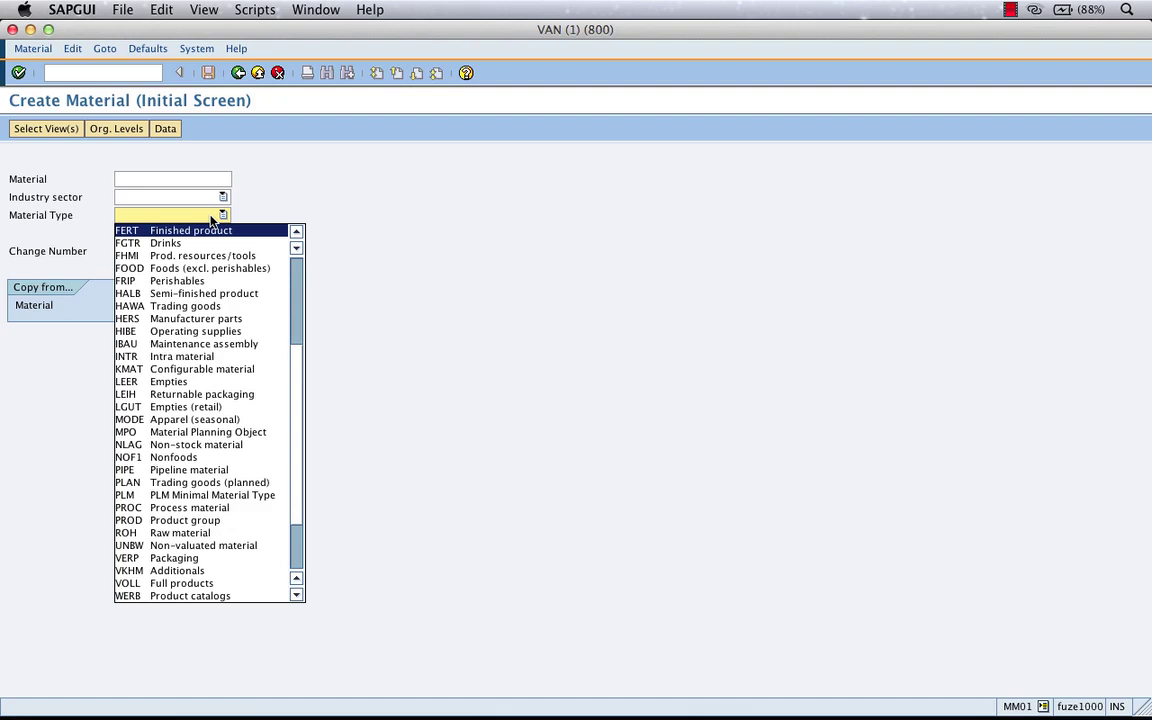
Switch to Curio and sketch a stick figure labelled "Customer" with a downward arrow to "Customer A/c Grp".
key(super+Tab)
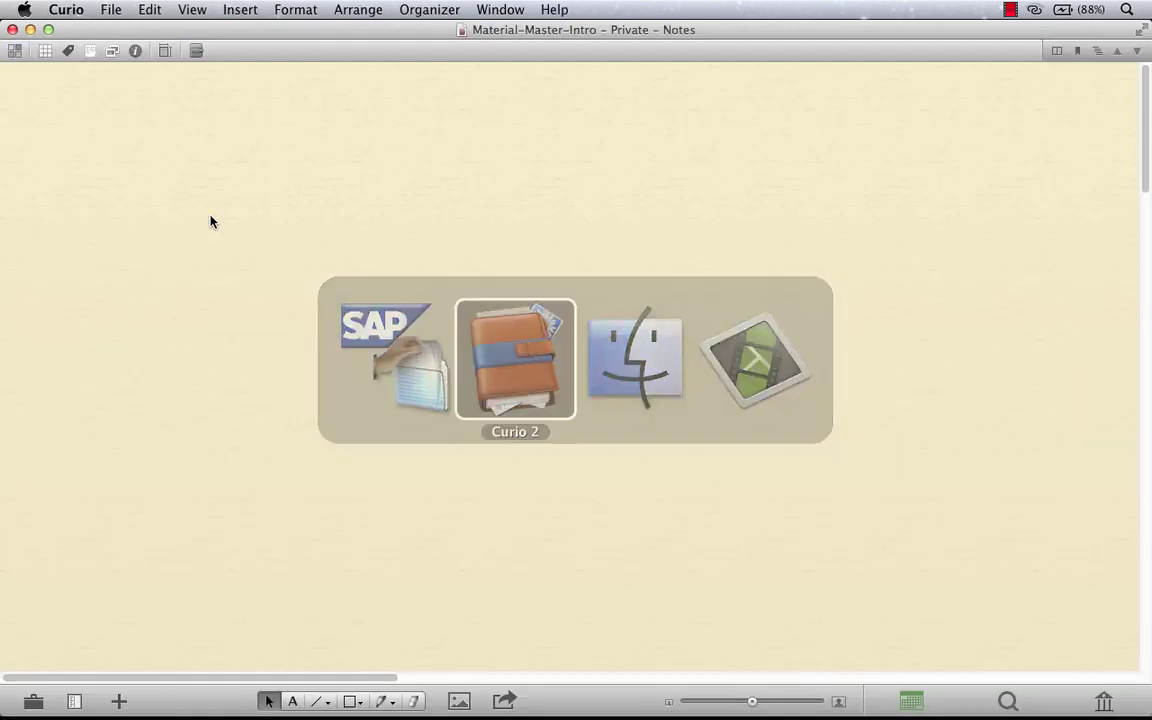
drag(297, 187, 311, 167)
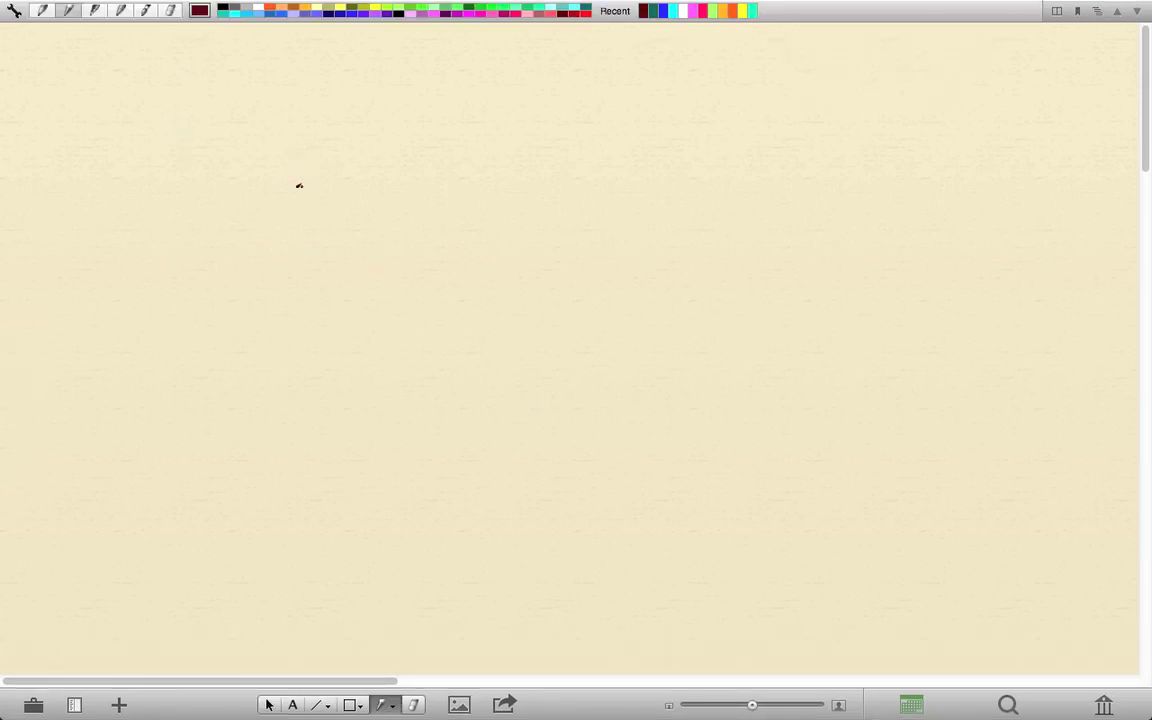
mouse_move(286, 281)
mouse_down()
mouse_move(284, 263)
mouse_move(311, 262)
mouse_move(390, 286)
mouse_up()
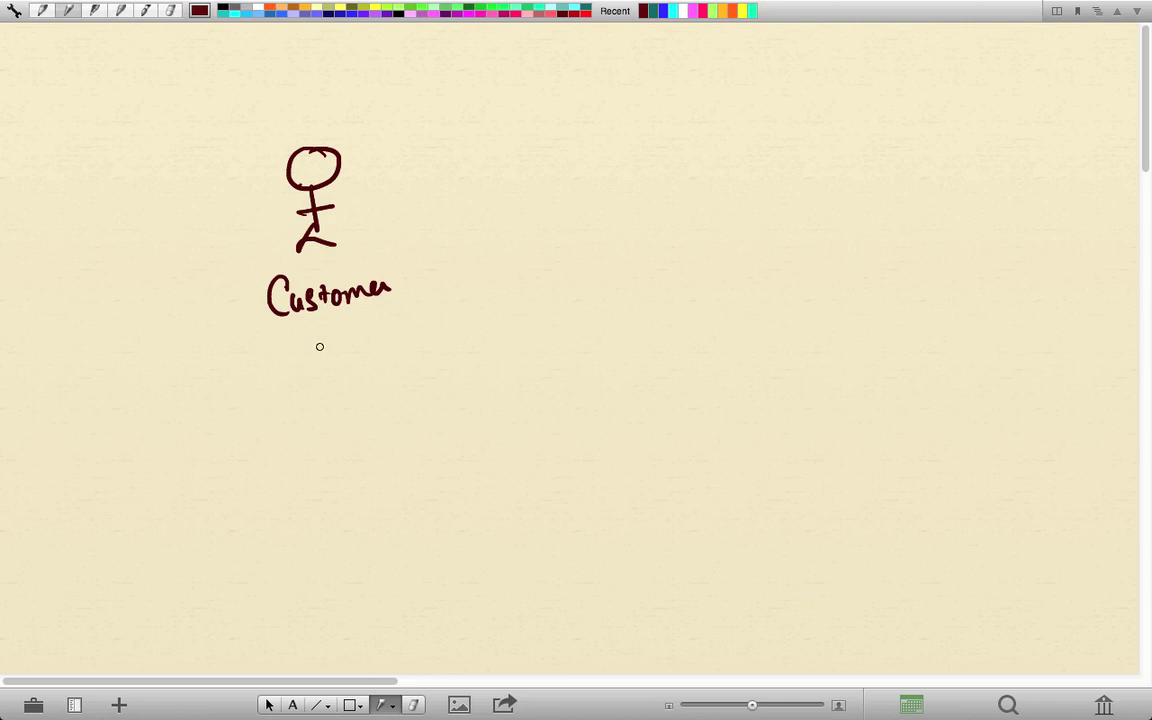
mouse_move(318, 330)
mouse_down()
mouse_move(321, 362)
mouse_move(341, 362)
mouse_up()
mouse_move(265, 402)
mouse_down()
mouse_move(268, 434)
mouse_move(407, 412)
mouse_move(405, 403)
mouse_up()
mouse_move(418, 372)
mouse_down()
mouse_move(408, 424)
mouse_move(477, 410)
mouse_move(492, 391)
mouse_up()
drag(498, 386, 500, 400)
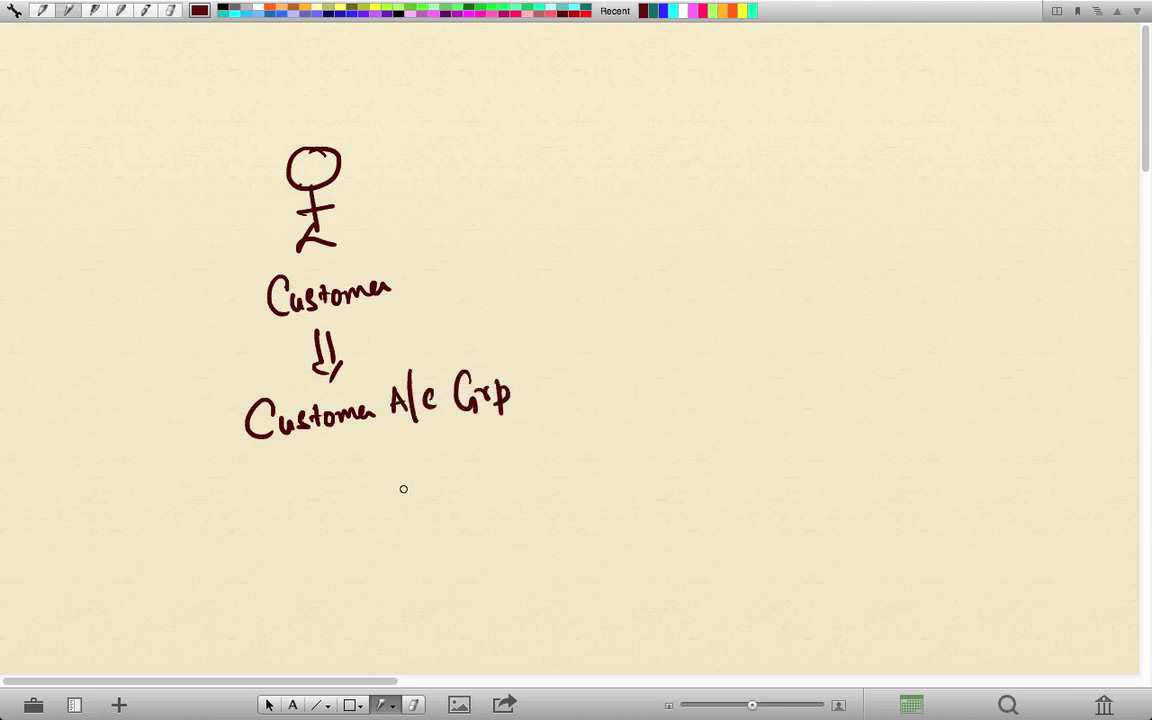
Sketch a box labelled "Materials" beside the customer diagram, with a downward arrow to "Material Type".
mouse_move(643, 195)
mouse_down()
mouse_move(699, 122)
mouse_move(694, 186)
mouse_up()
drag(697, 124, 681, 153)
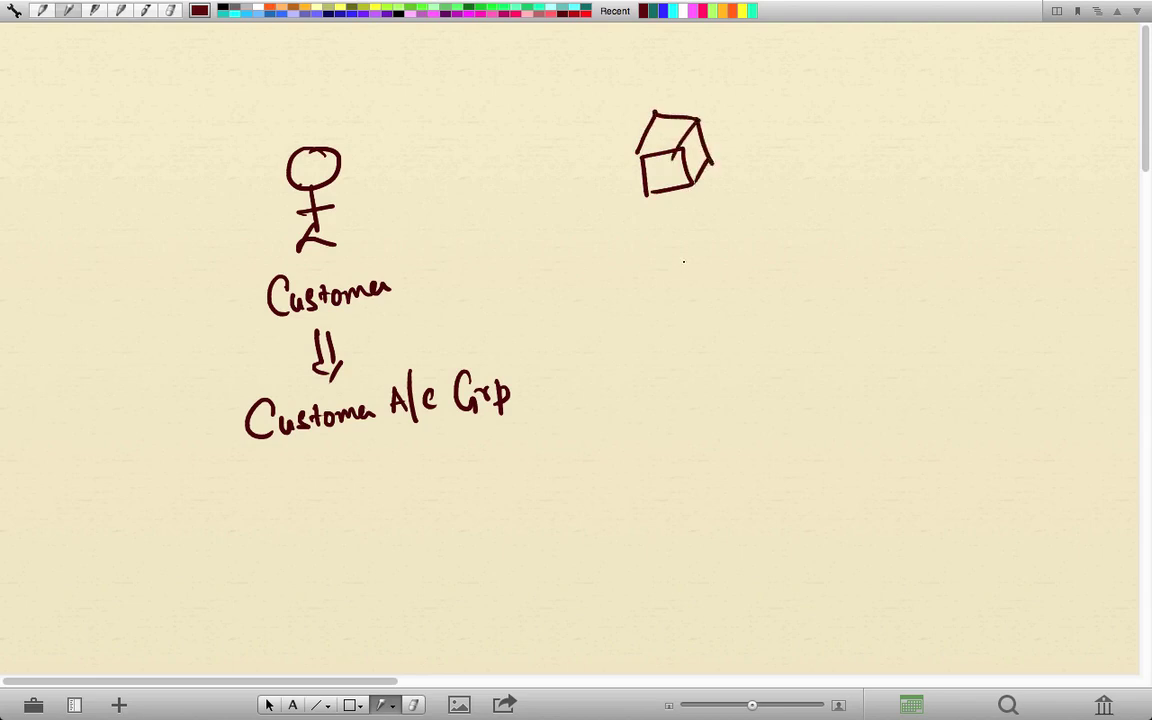
mouse_move(669, 208)
mouse_down()
mouse_move(669, 230)
mouse_move(632, 278)
mouse_move(646, 276)
mouse_up()
drag(650, 268, 731, 257)
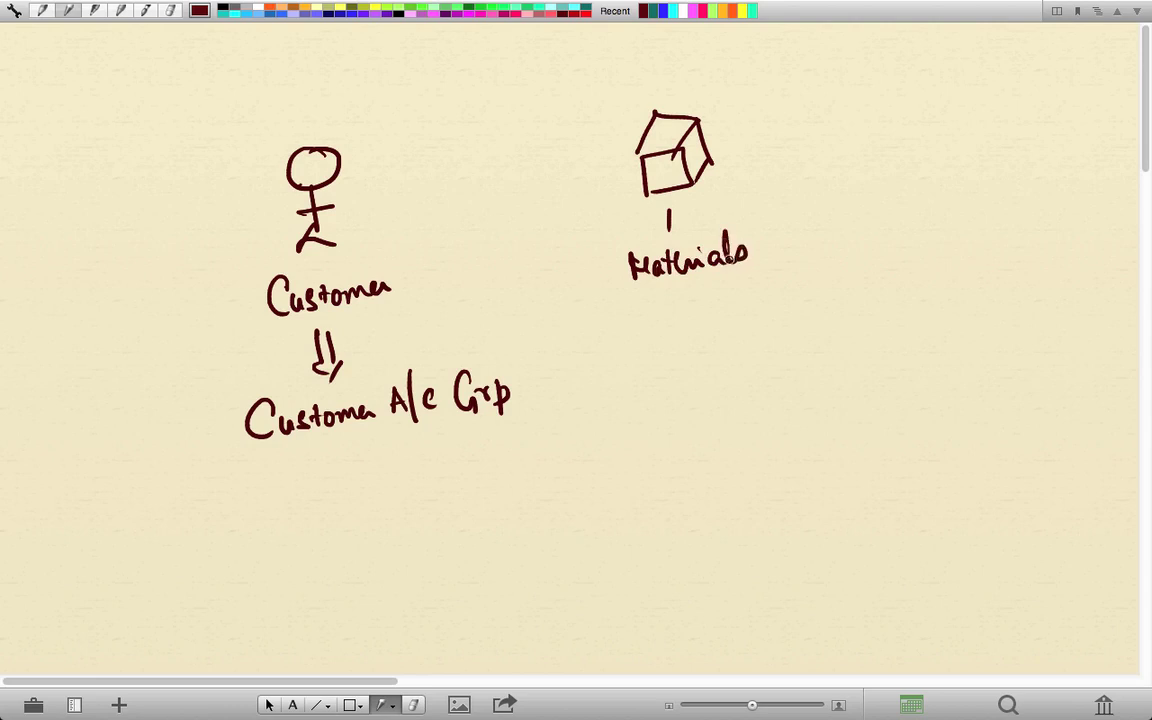
drag(688, 306, 701, 349)
mouse_move(644, 377)
mouse_down()
mouse_move(650, 398)
mouse_move(728, 395)
mouse_move(766, 374)
mouse_move(828, 381)
mouse_up()
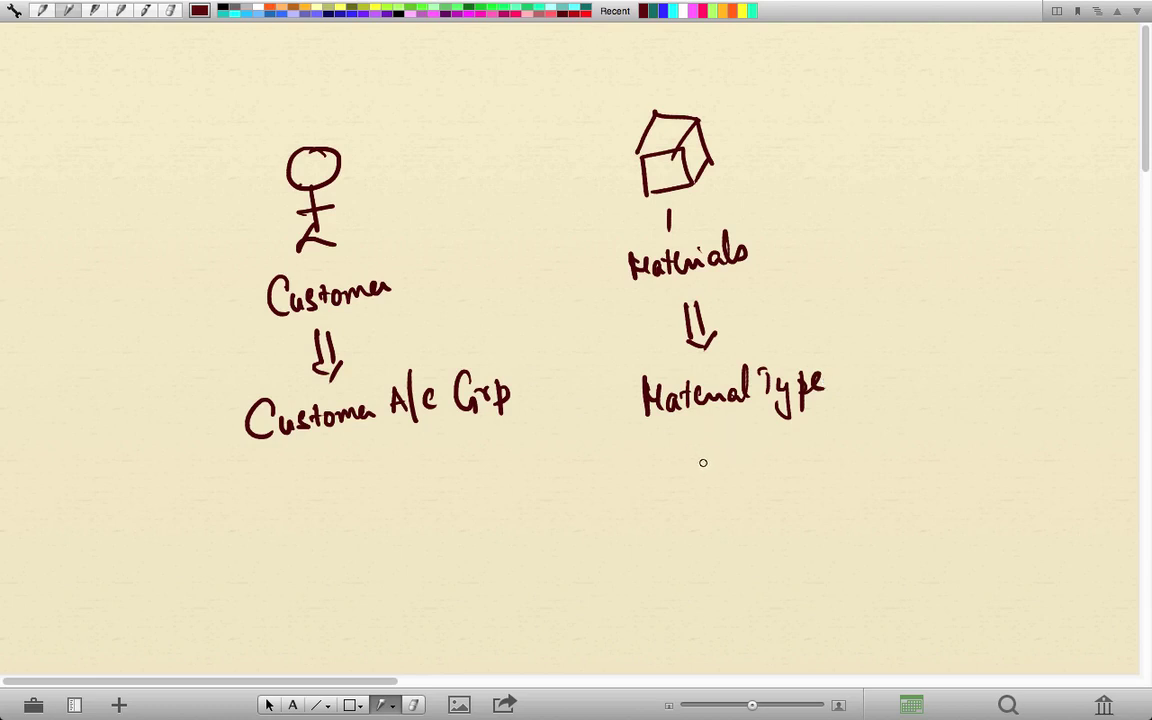
Handwrite two short lines of notes beneath "Material Type" in the sketch.
mouse_move(677, 453)
mouse_down()
mouse_move(677, 481)
mouse_move(687, 451)
mouse_up()
drag(678, 466, 700, 475)
drag(699, 453, 708, 451)
drag(700, 464, 709, 474)
drag(719, 453, 718, 474)
drag(718, 452, 743, 478)
drag(765, 463, 776, 462)
drag(684, 519, 685, 544)
drag(683, 519, 684, 545)
mouse_move(716, 521)
mouse_down()
mouse_move(717, 540)
mouse_move(719, 519)
mouse_up()
drag(711, 542, 724, 540)
mouse_move(738, 518)
mouse_down()
mouse_move(738, 539)
mouse_move(746, 516)
mouse_up()
drag(738, 529, 769, 538)
drag(788, 532, 799, 531)
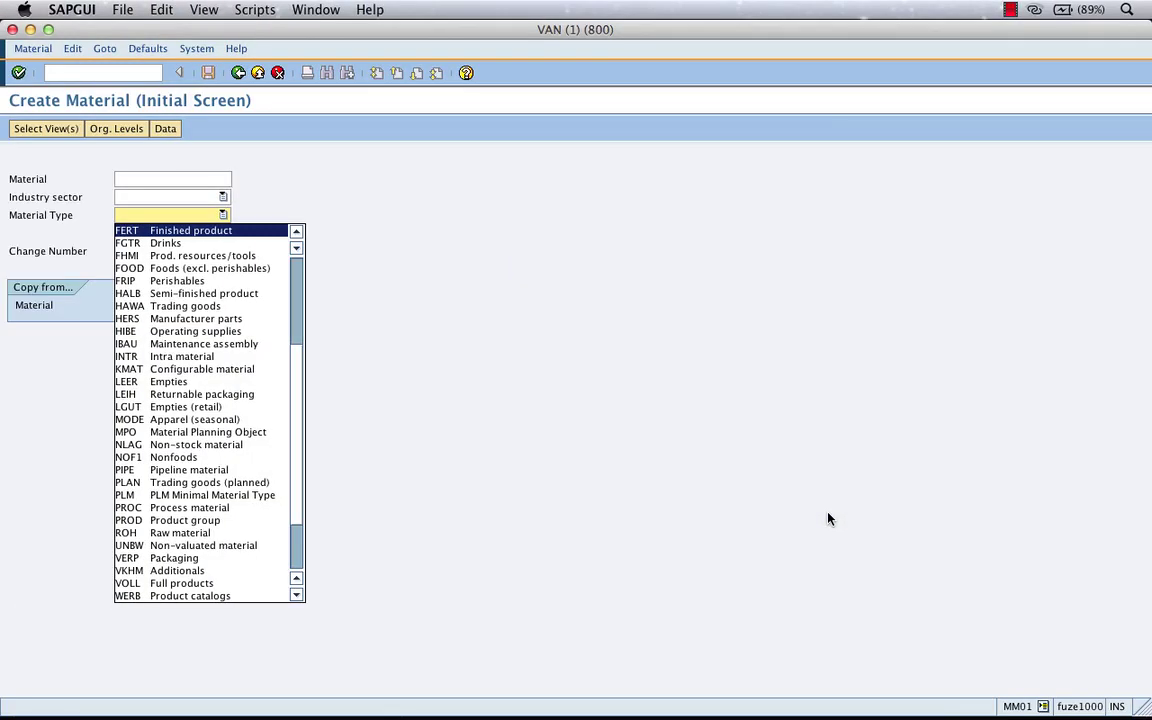
Back in SAPGUI, set the new material's type to FERT Finished product.
click(350, 356)
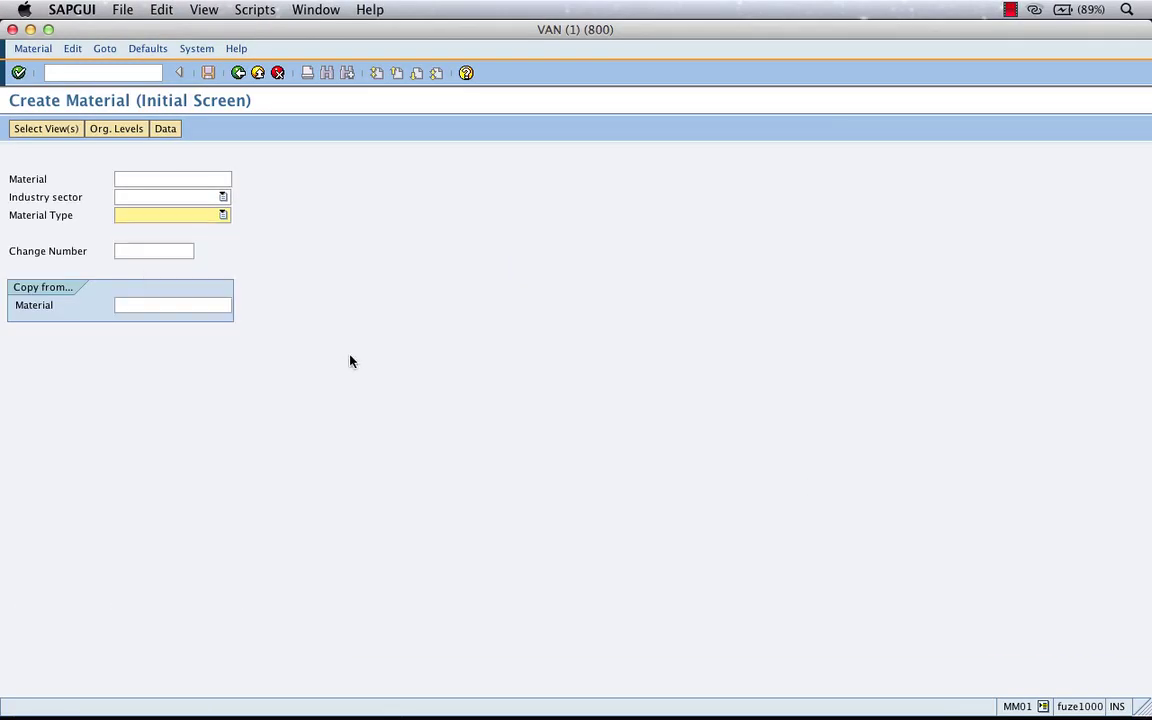
click(223, 215)
key(f)
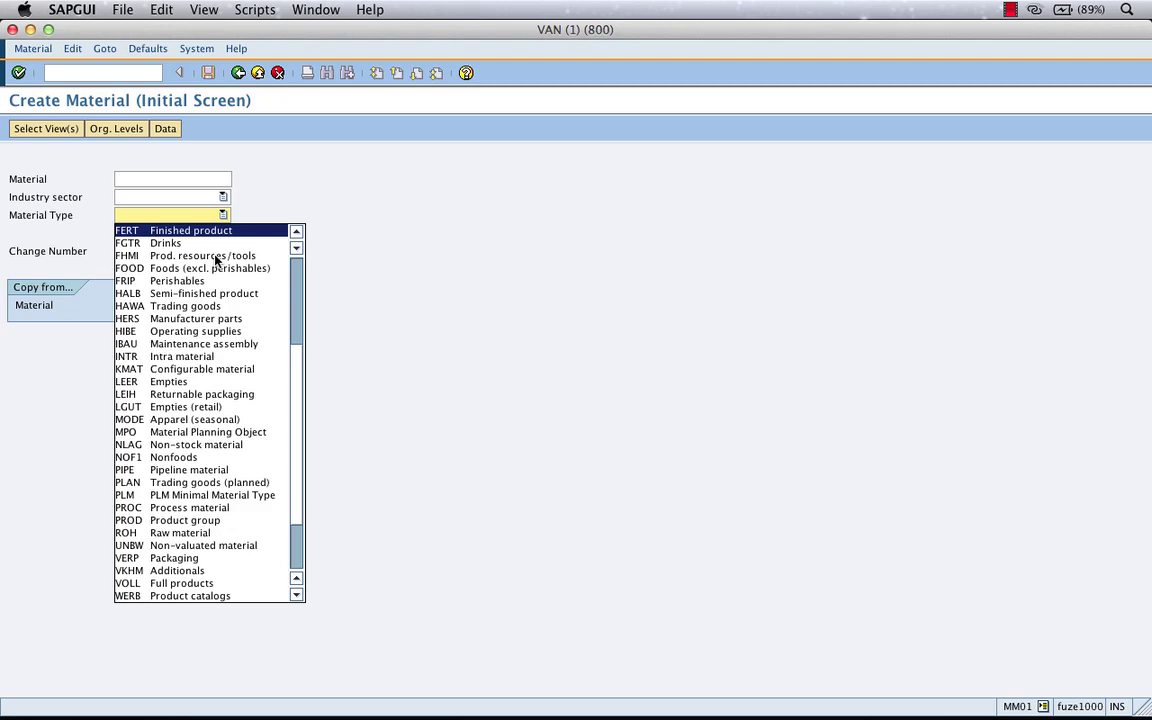
key(Return)
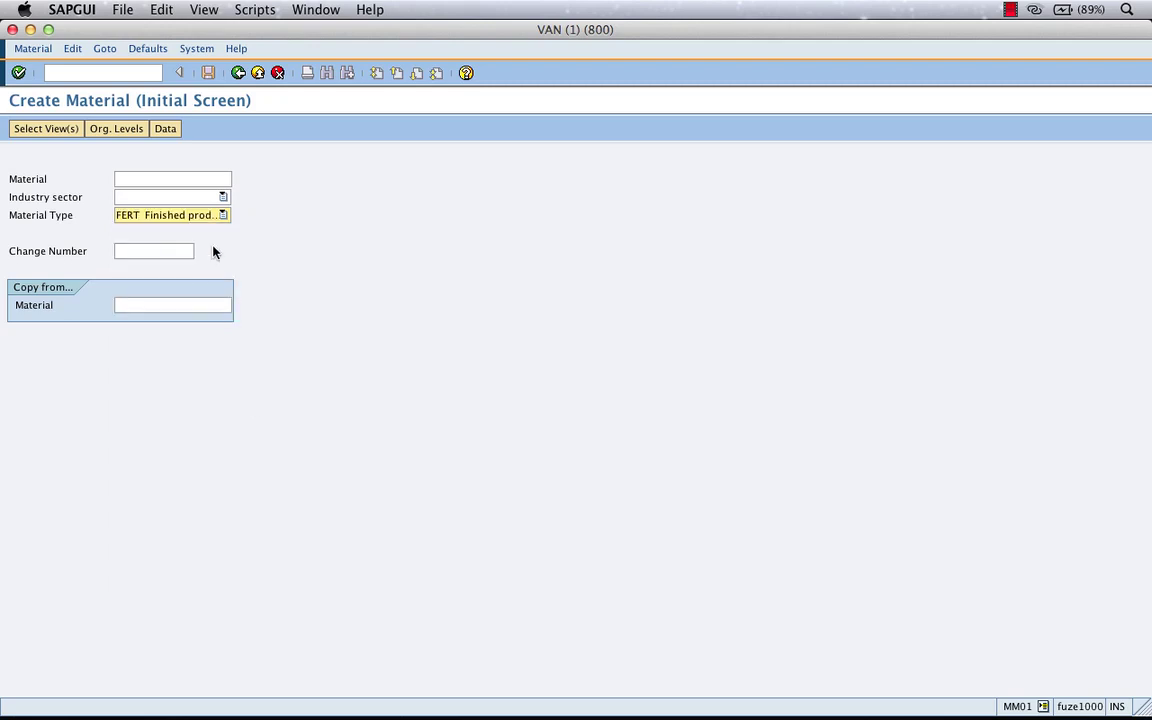
Enter iphone-5 as the material with industry sector 1 Retail, and continue to the view selection.
click(174, 178)
text(ipho)
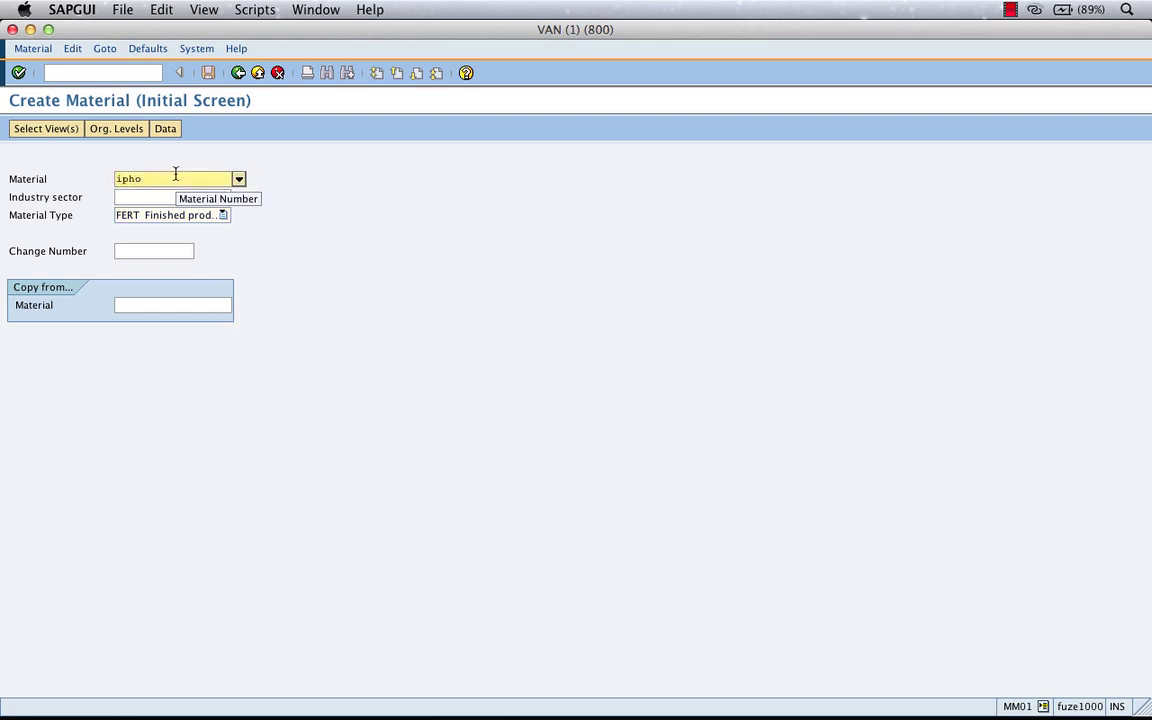
text(ne-5)
click(222, 197)
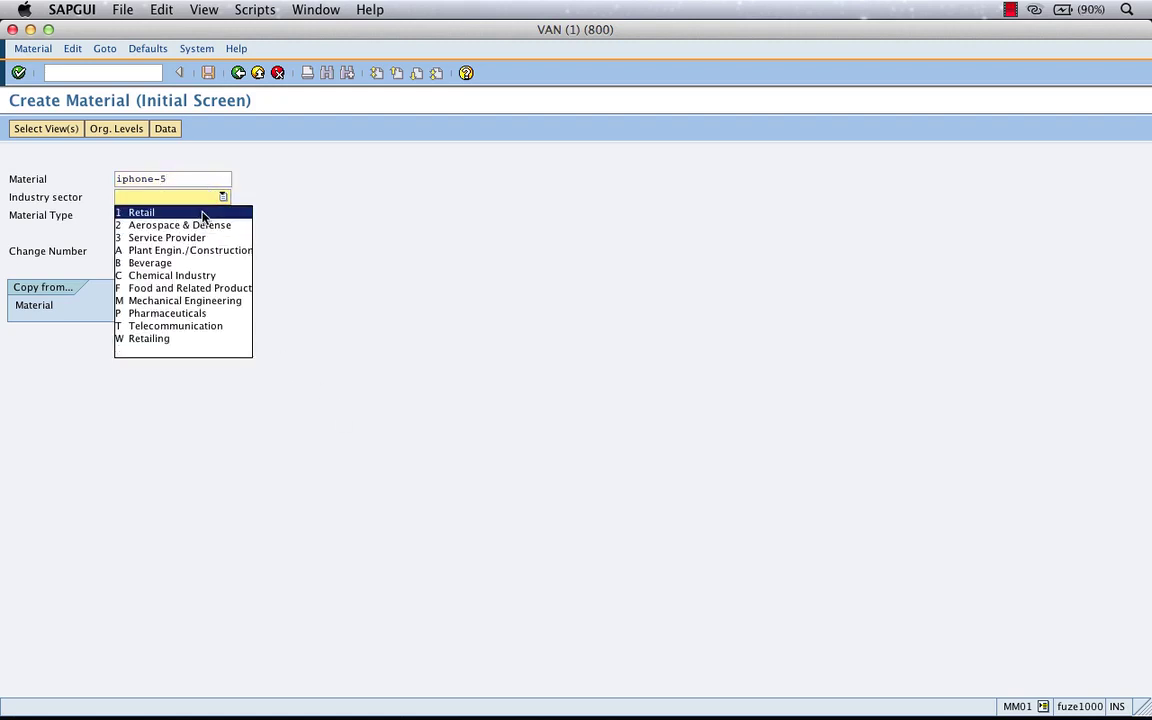
click(200, 213)
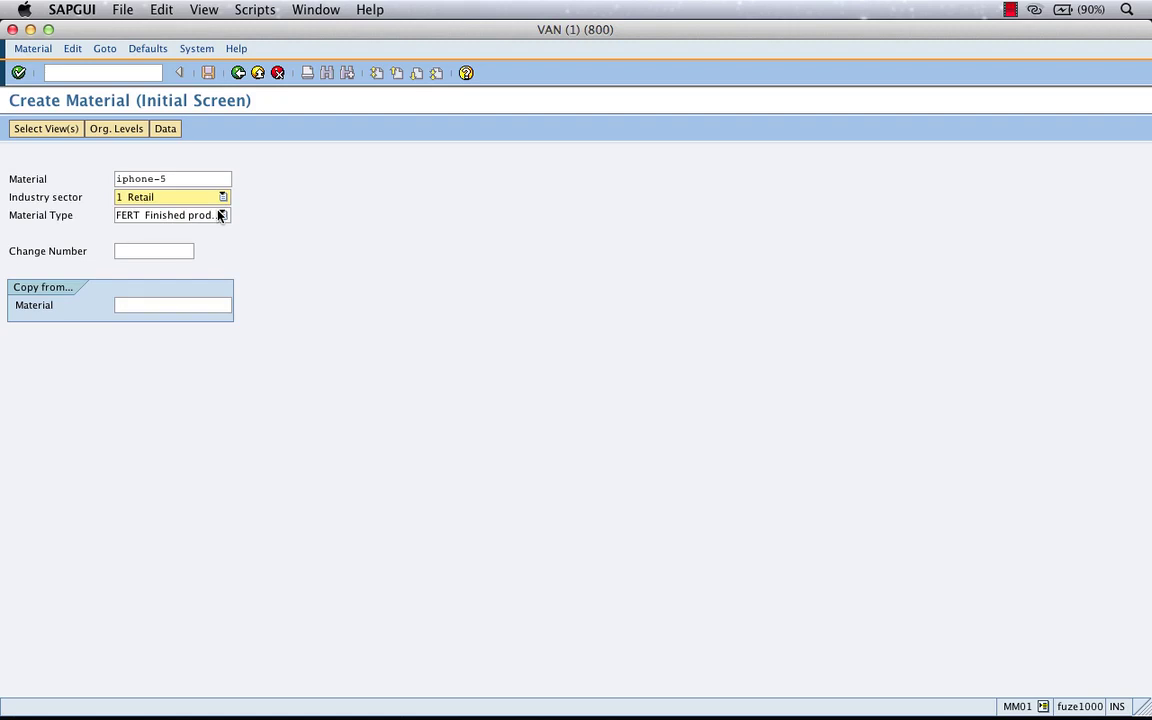
click(18, 73)
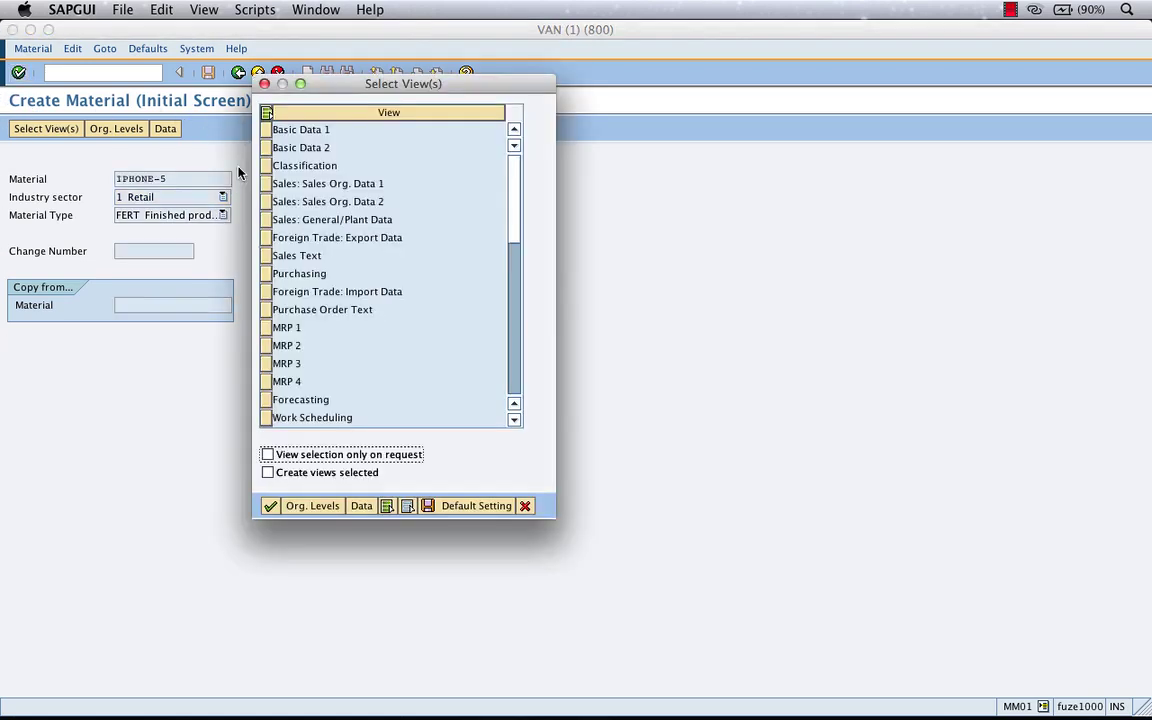
Examine the views offered for the finished product, cancel the view selection, and look through the available material types.
drag(395, 90, 603, 185)
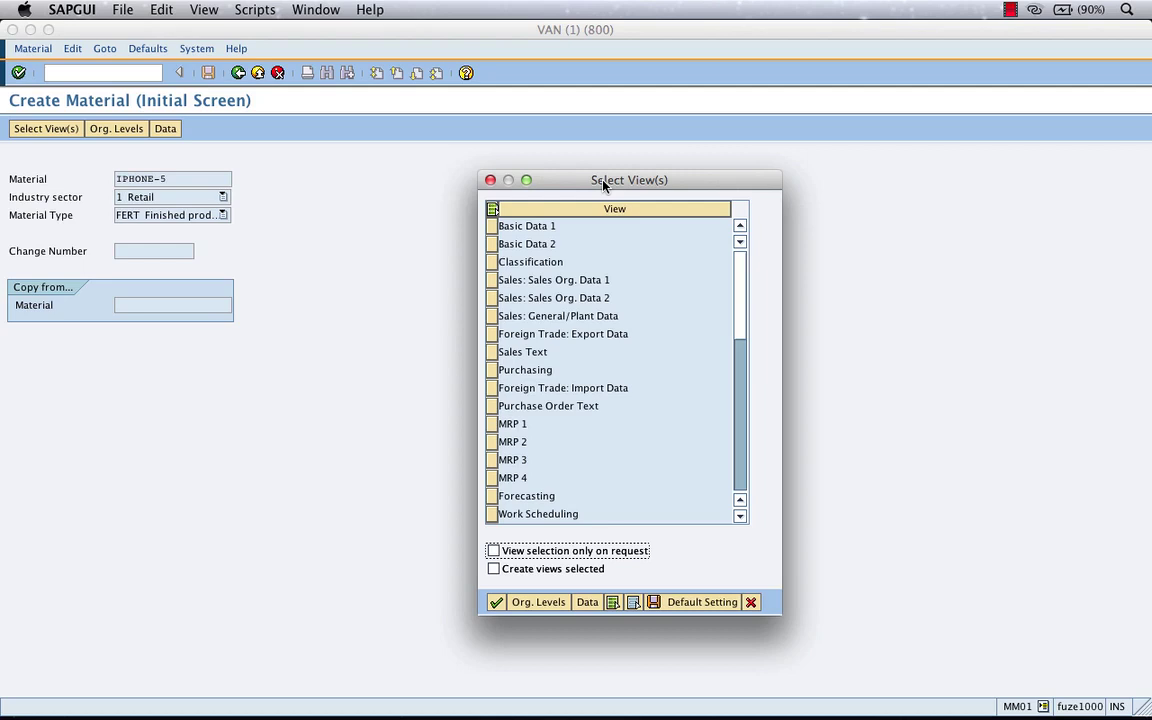
click(502, 427)
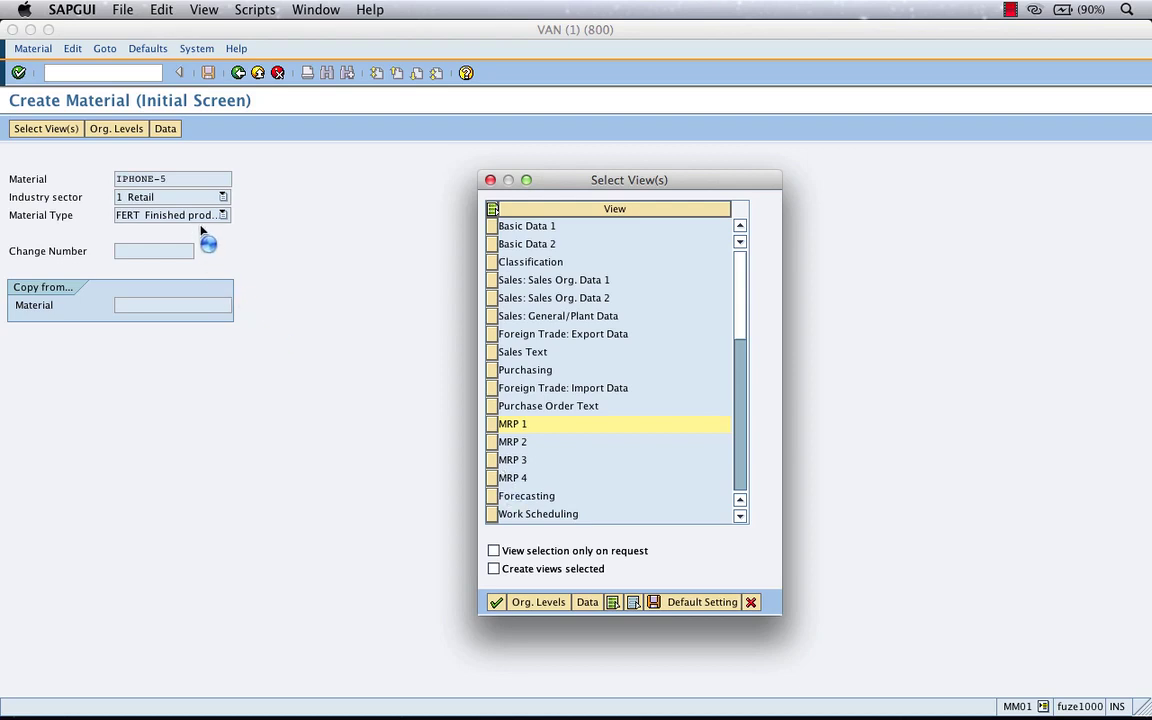
click(749, 603)
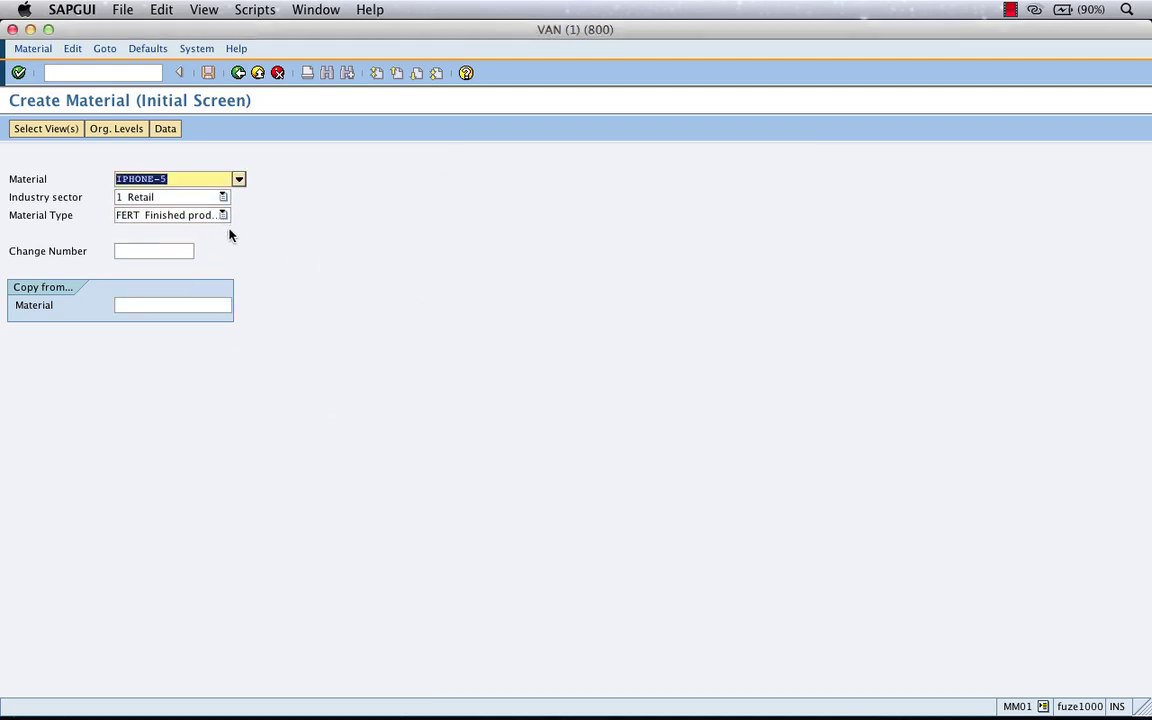
click(223, 215)
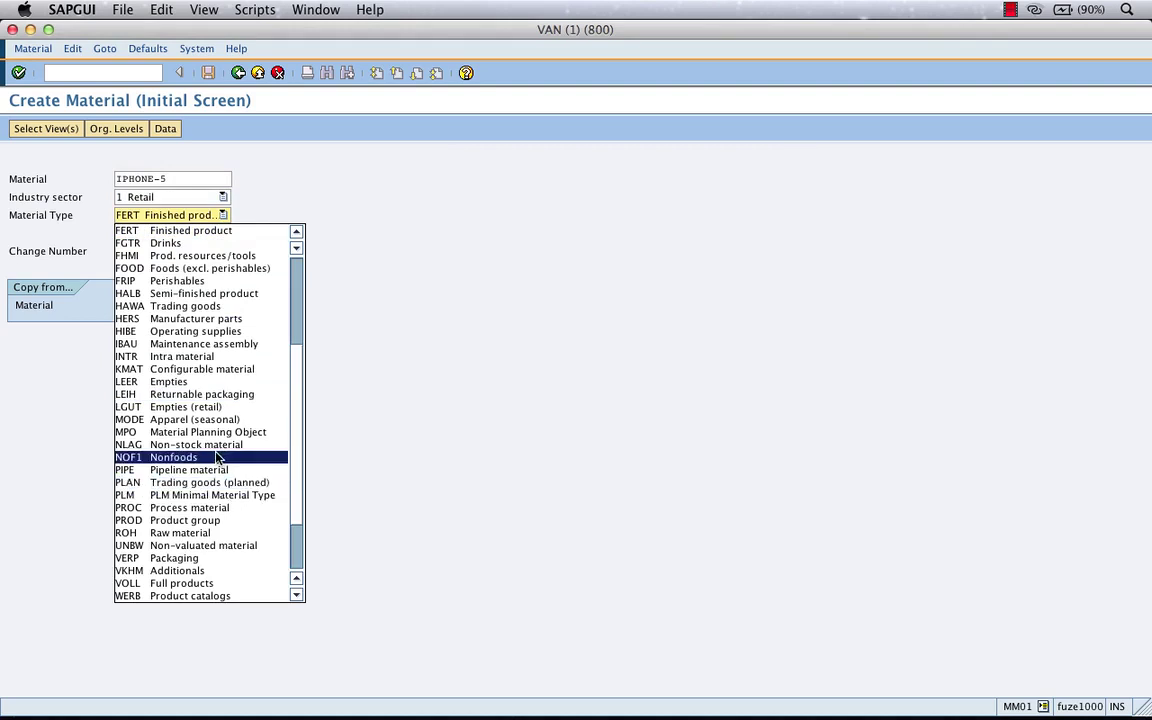
scroll(217, 457, up, 2)
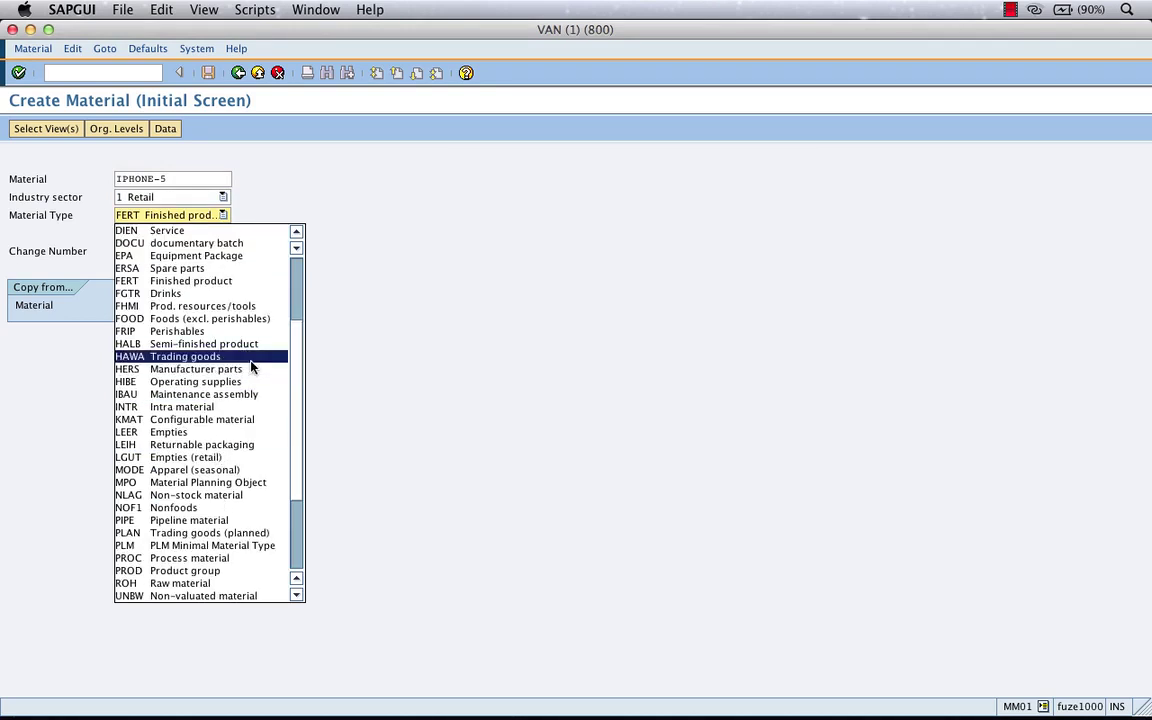
click(332, 219)
click(222, 215)
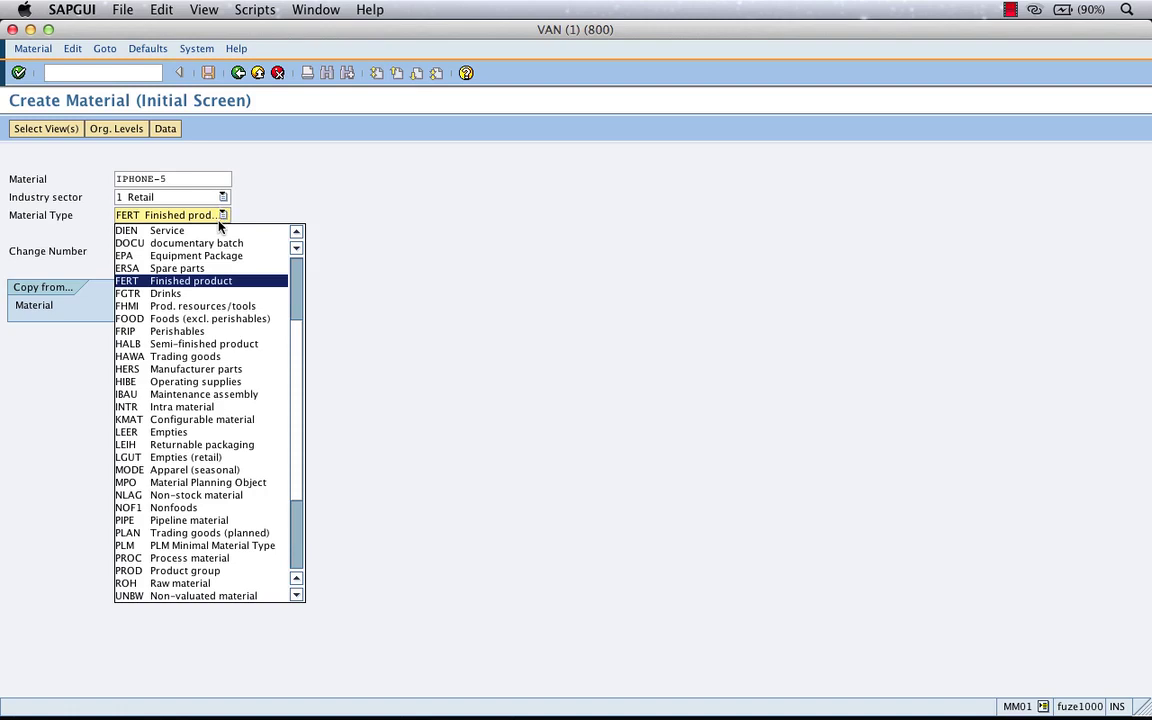
click(220, 218)
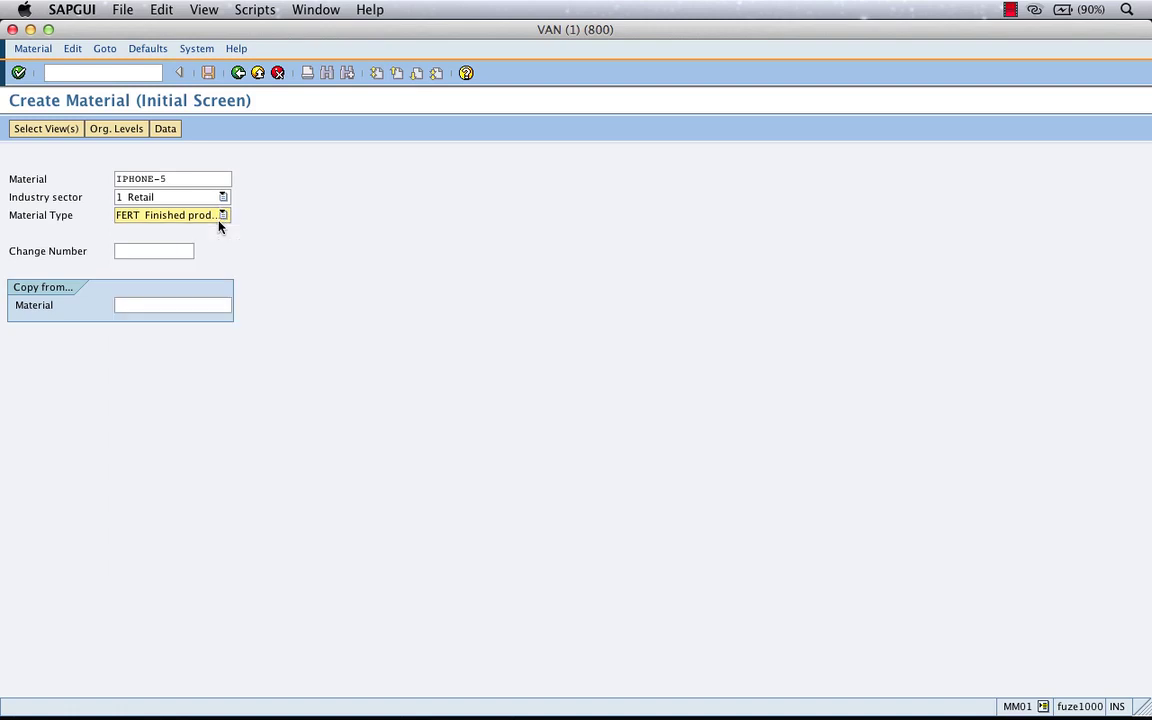
Reopen the view selection and select Basic Data 1, Sales Org. Data 1 and 2, Sales: General/Plant Data, and MRP 1.
click(19, 72)
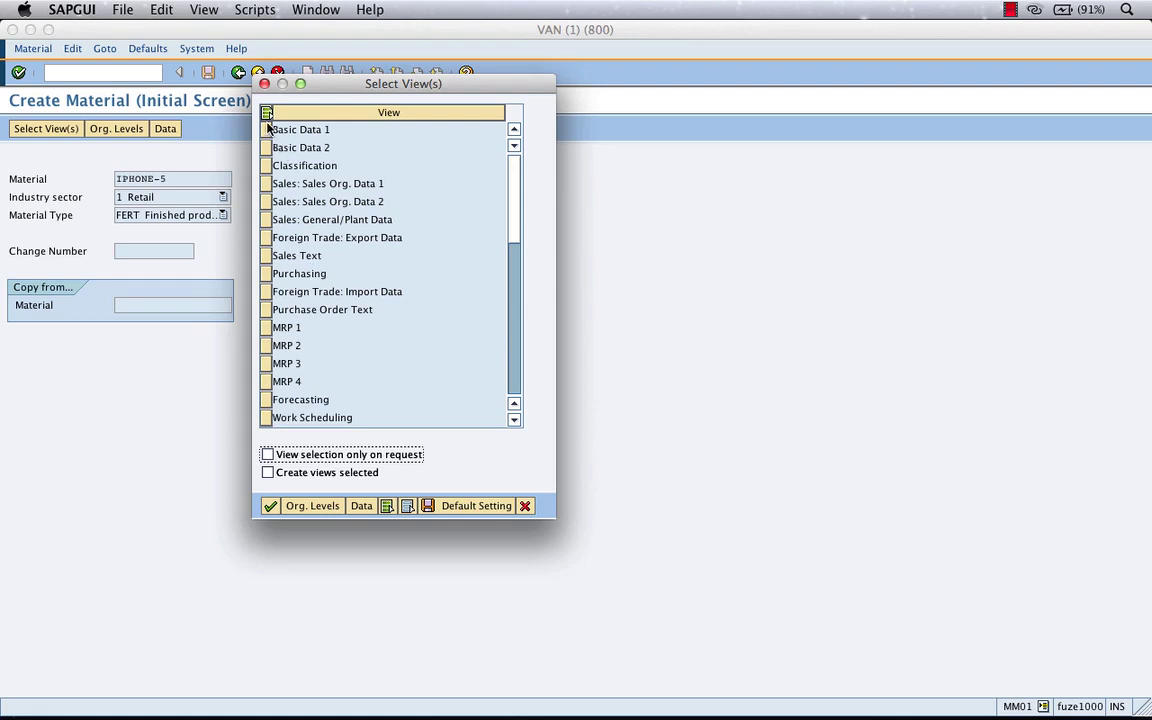
click(268, 128)
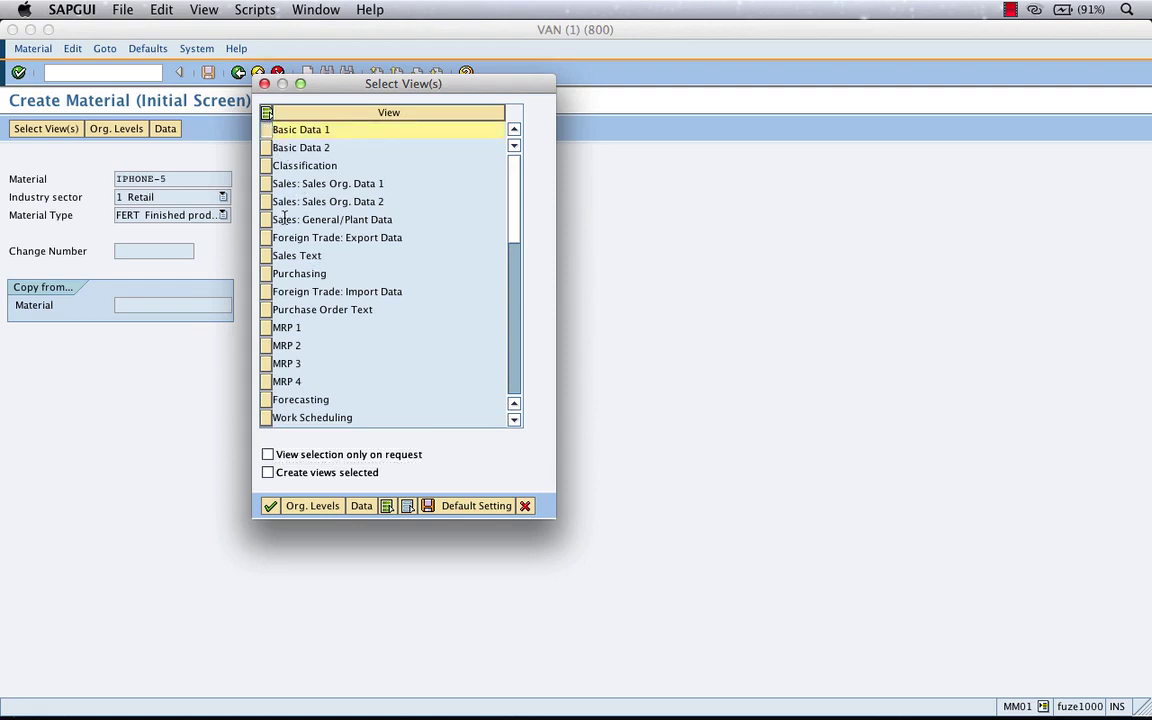
click(266, 183)
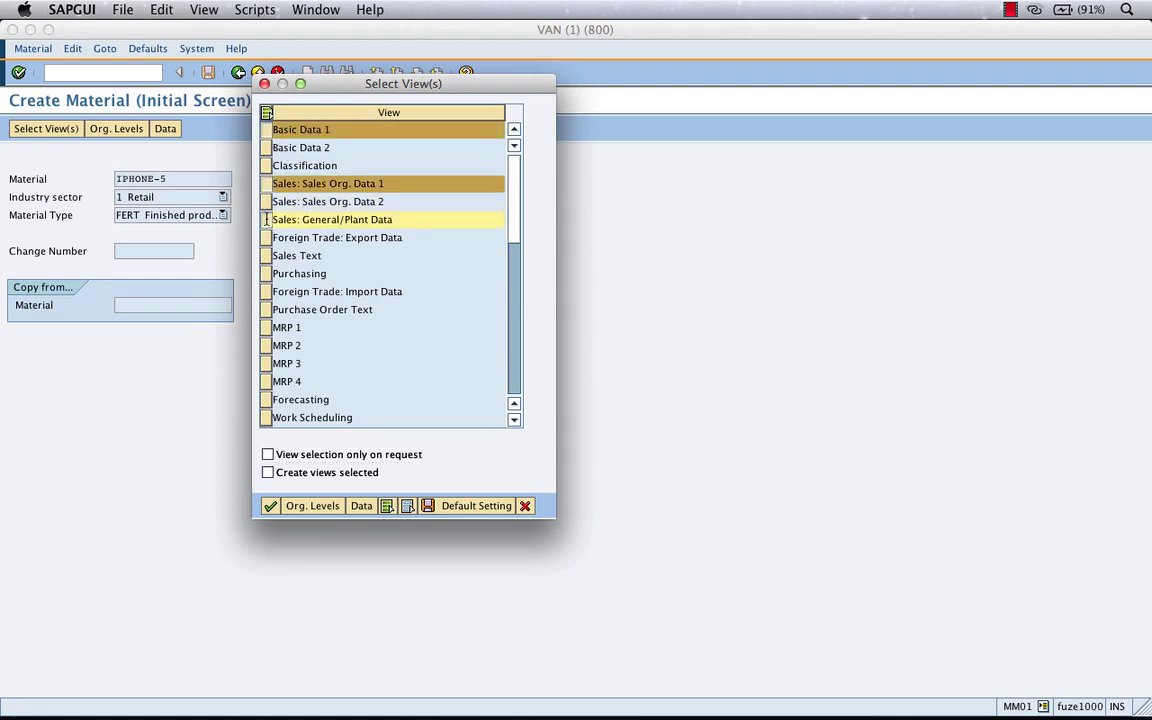
click(266, 219)
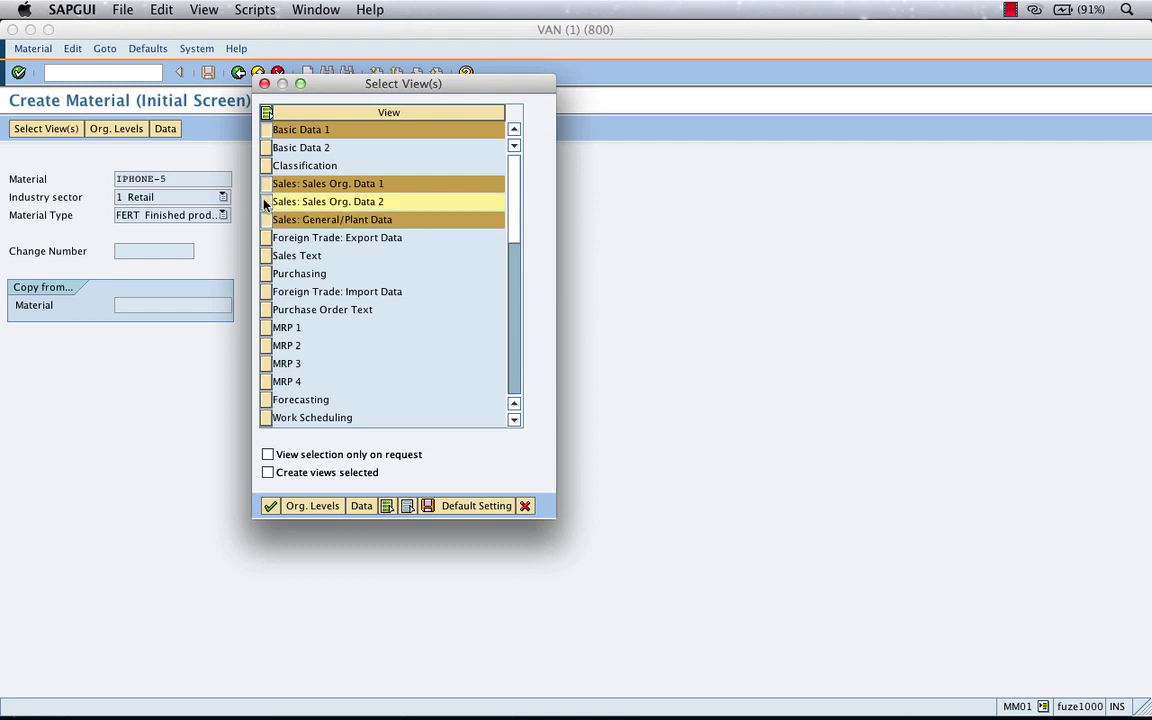
click(266, 330)
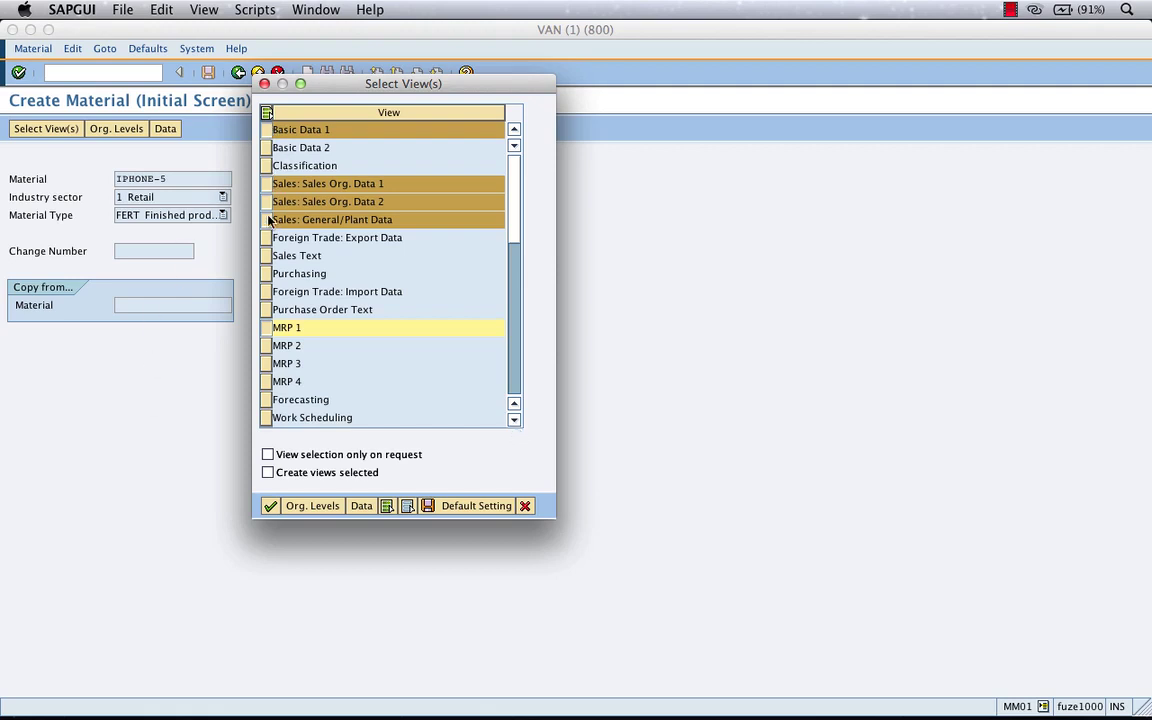
Add the Accounting 1 and General Plant Data / Storage 1 views to the selection.
click(515, 421)
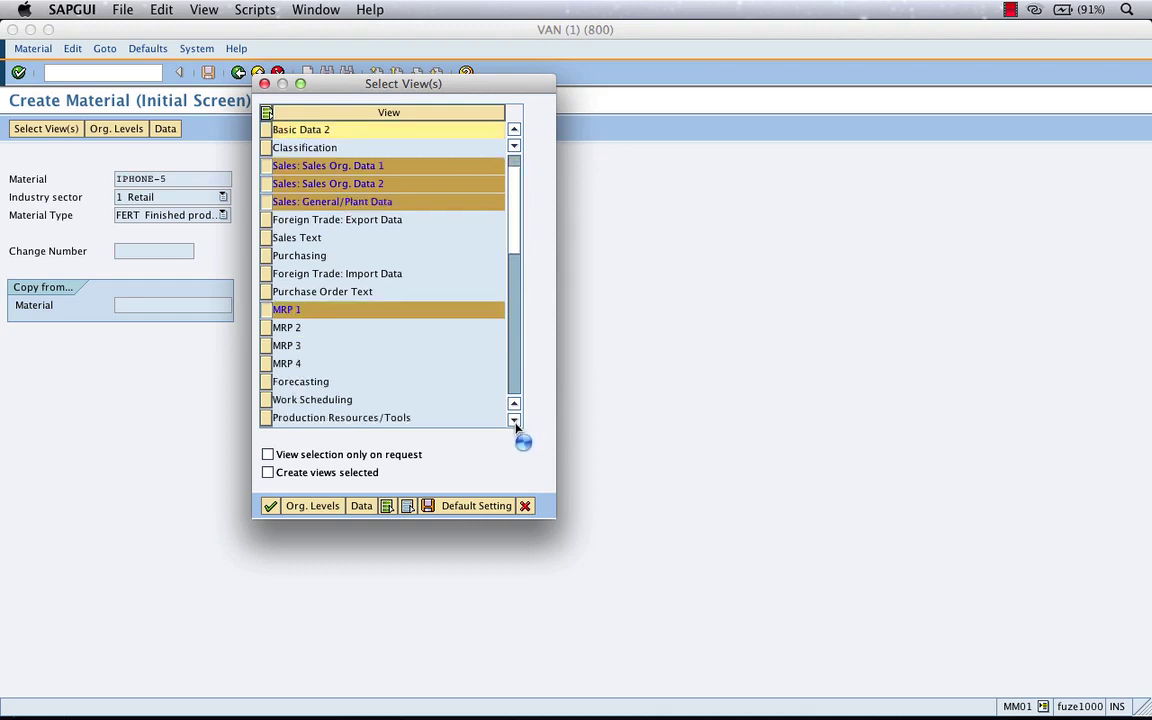
drag(514, 239, 517, 288)
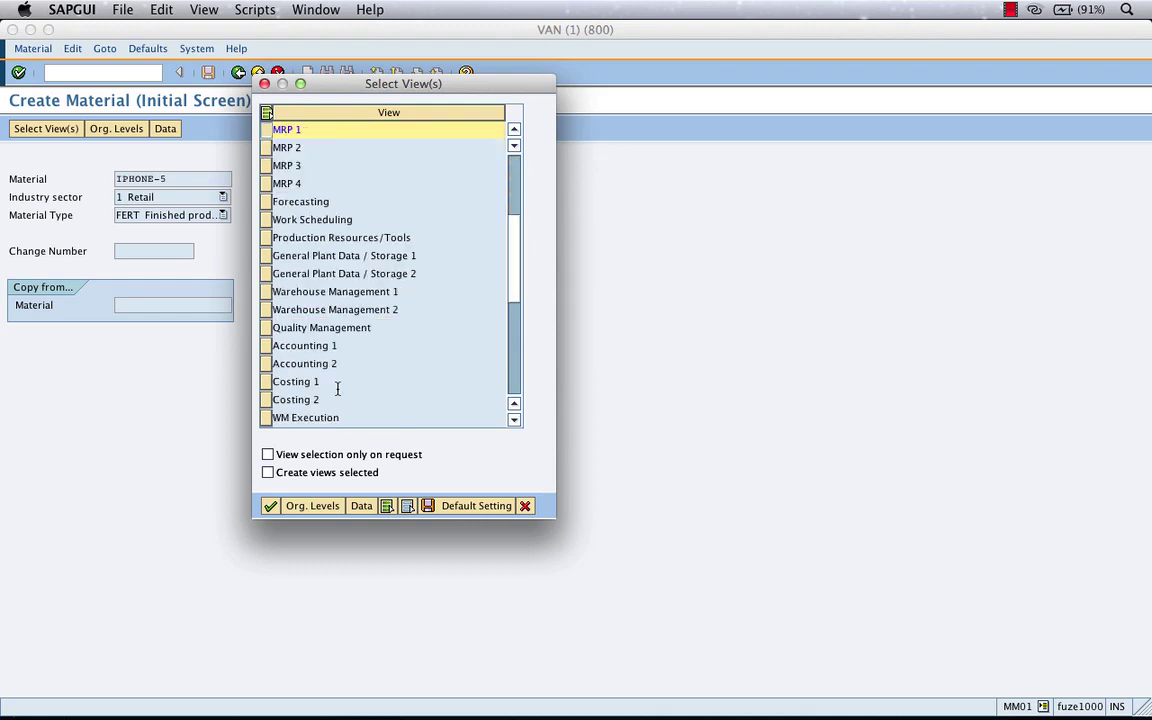
click(266, 345)
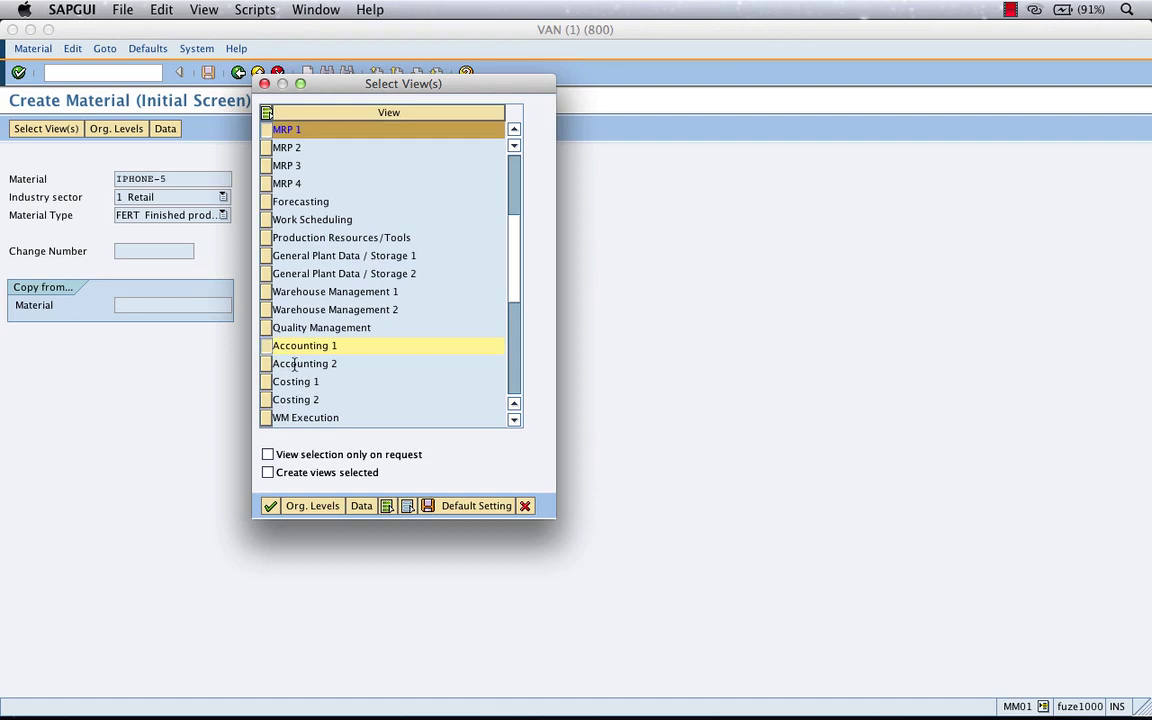
click(266, 255)
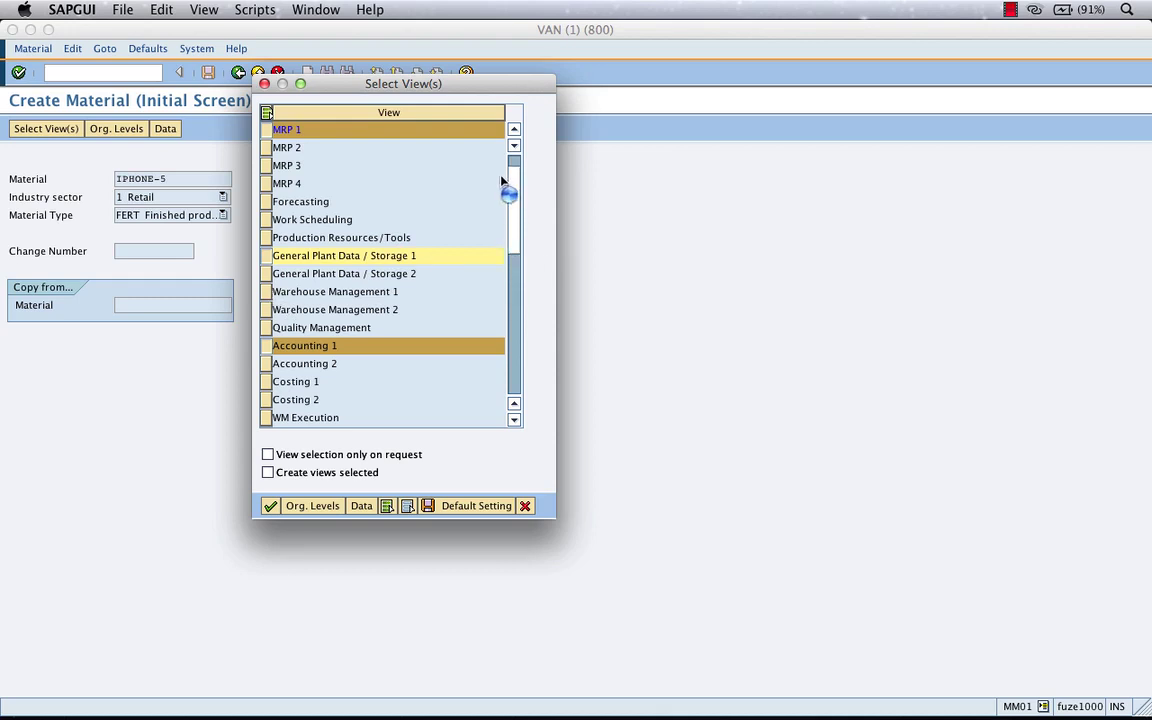
drag(511, 229, 503, 180)
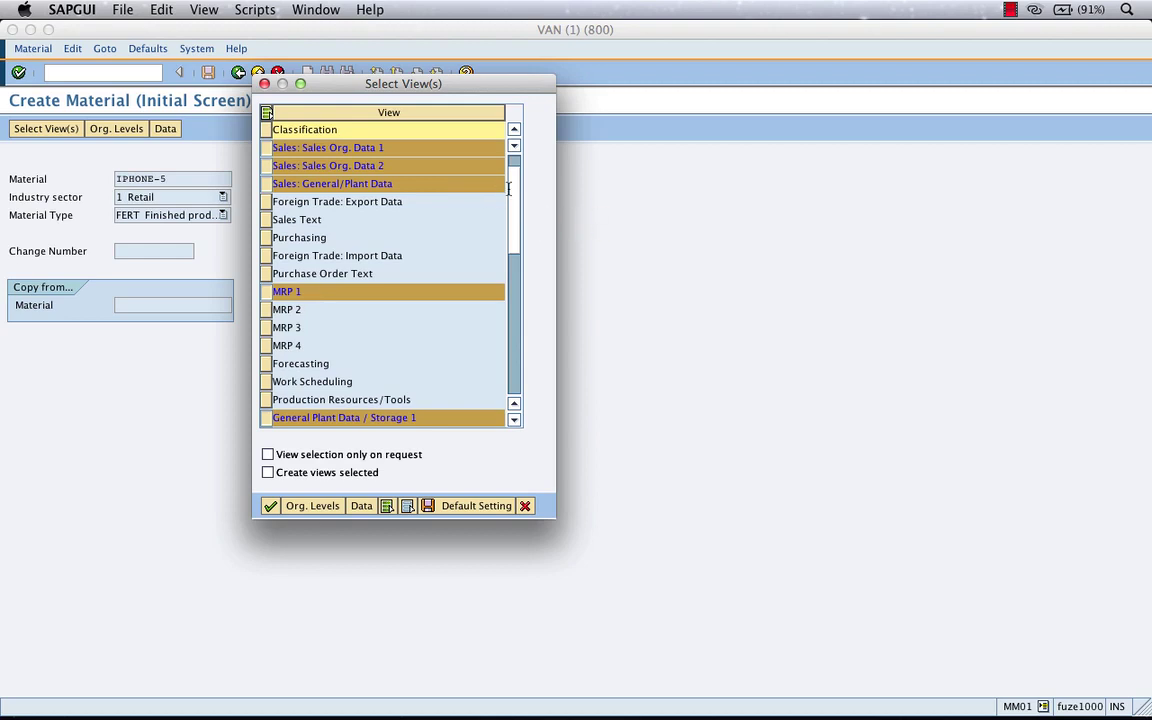
Confirm the selected views and set the plant to 1200 in the organizational levels.
scroll(510, 192, up, 2)
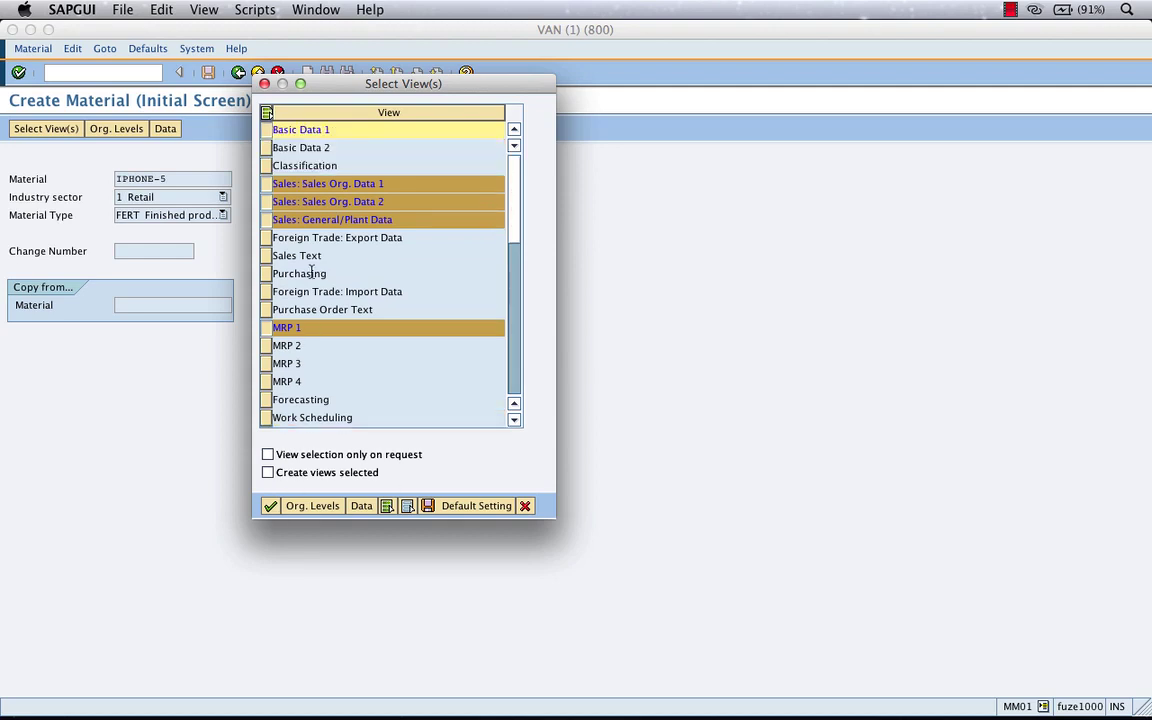
click(270, 507)
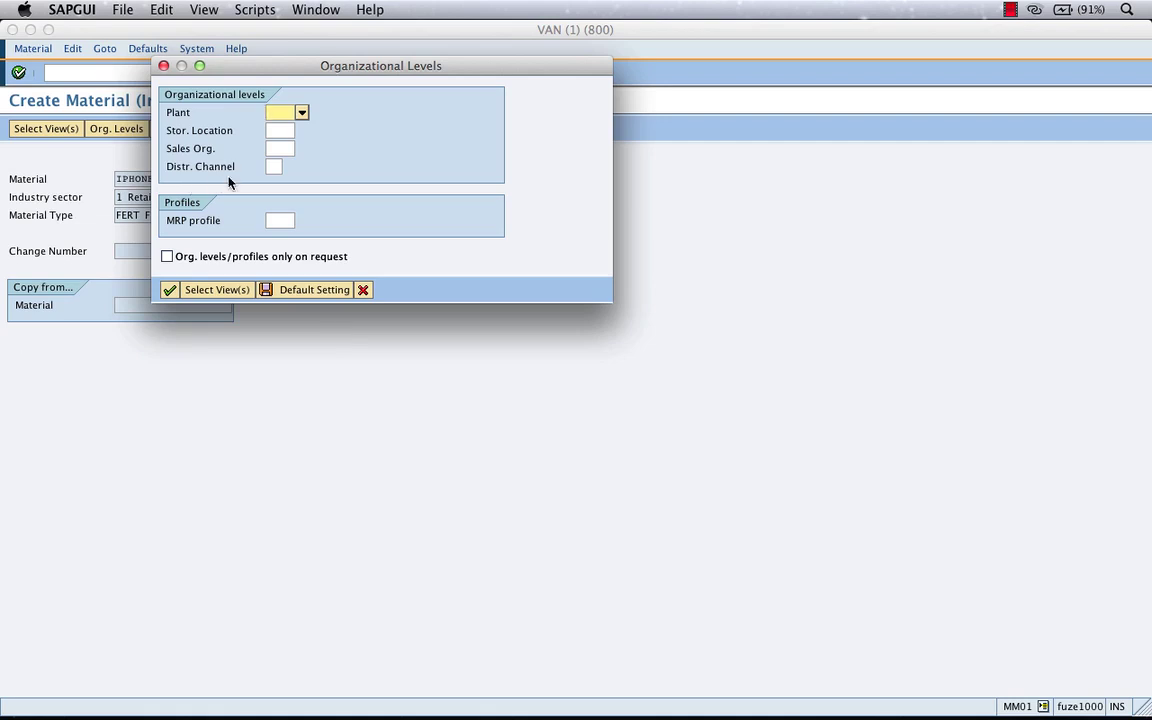
drag(255, 65, 448, 297)
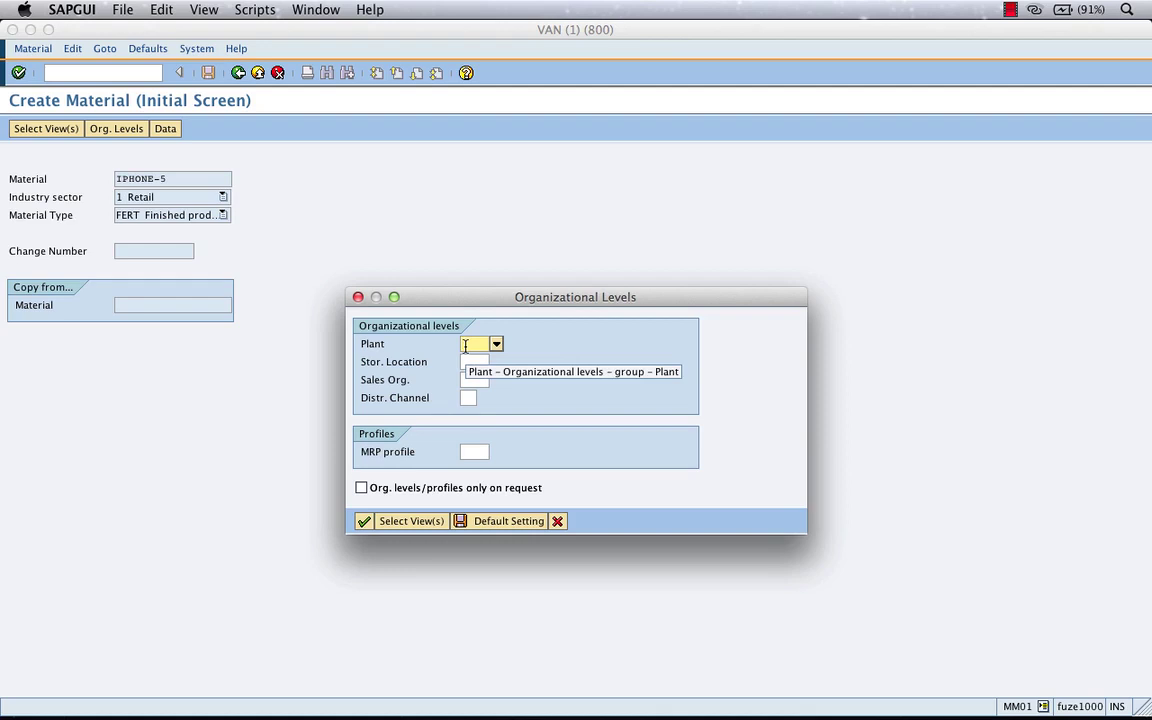
text(1200)
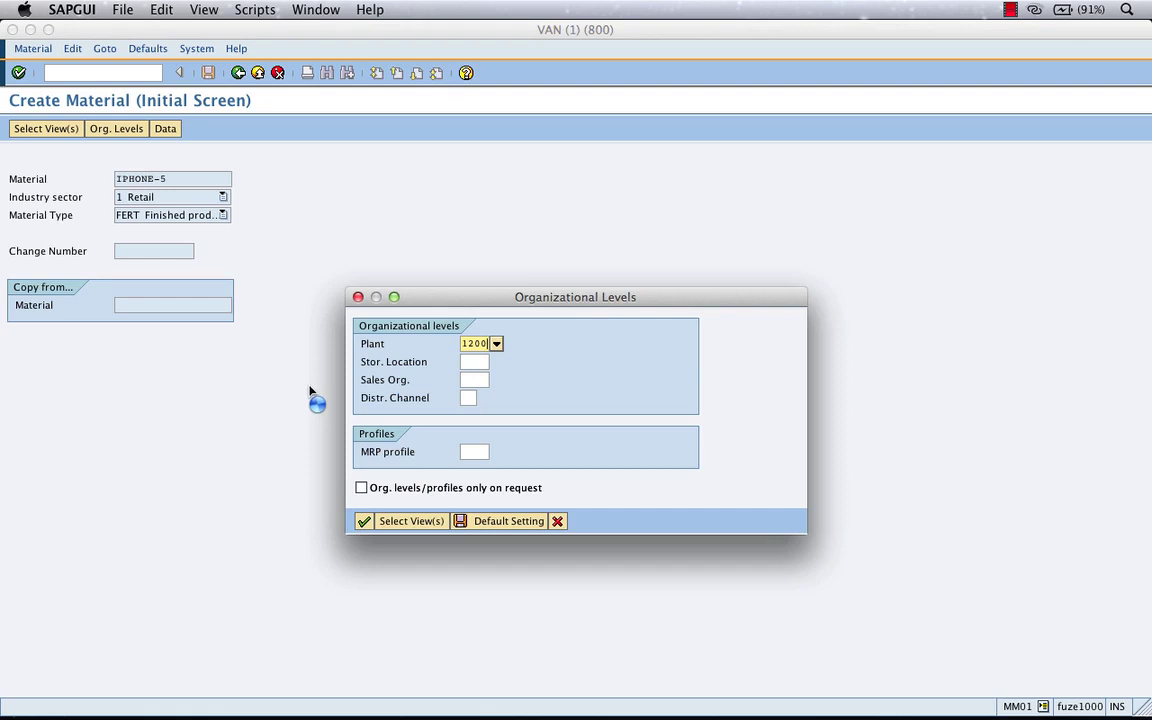
click(474, 362)
text(1000)
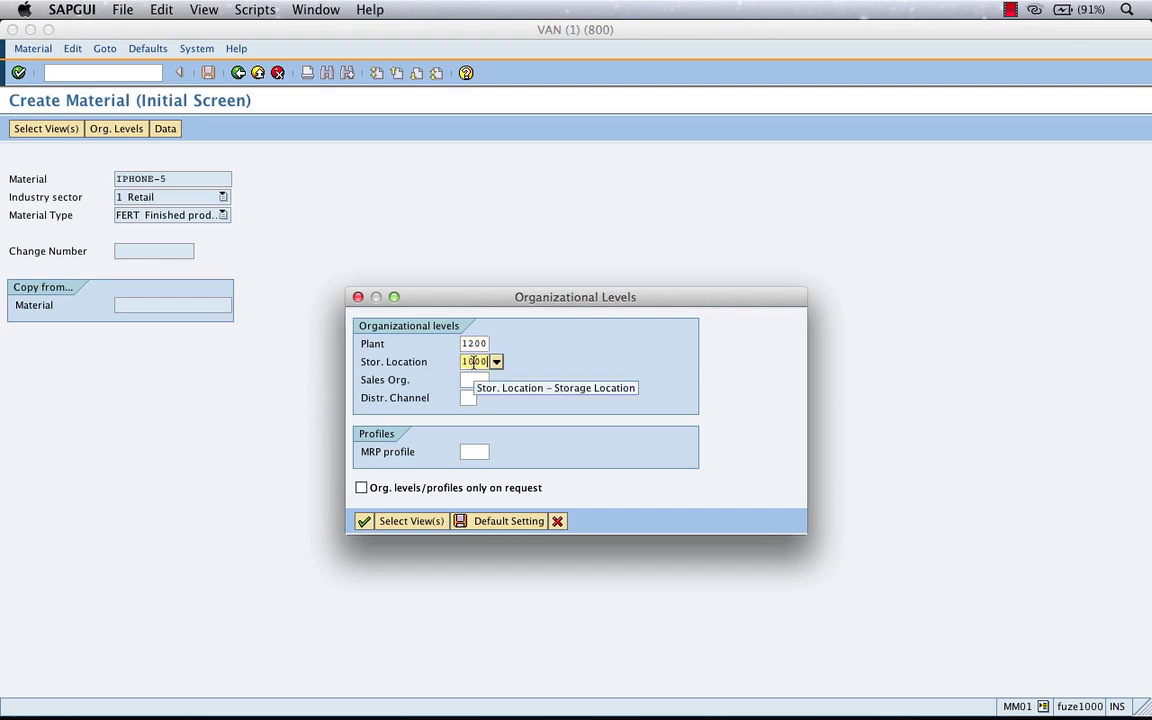
click(477, 382)
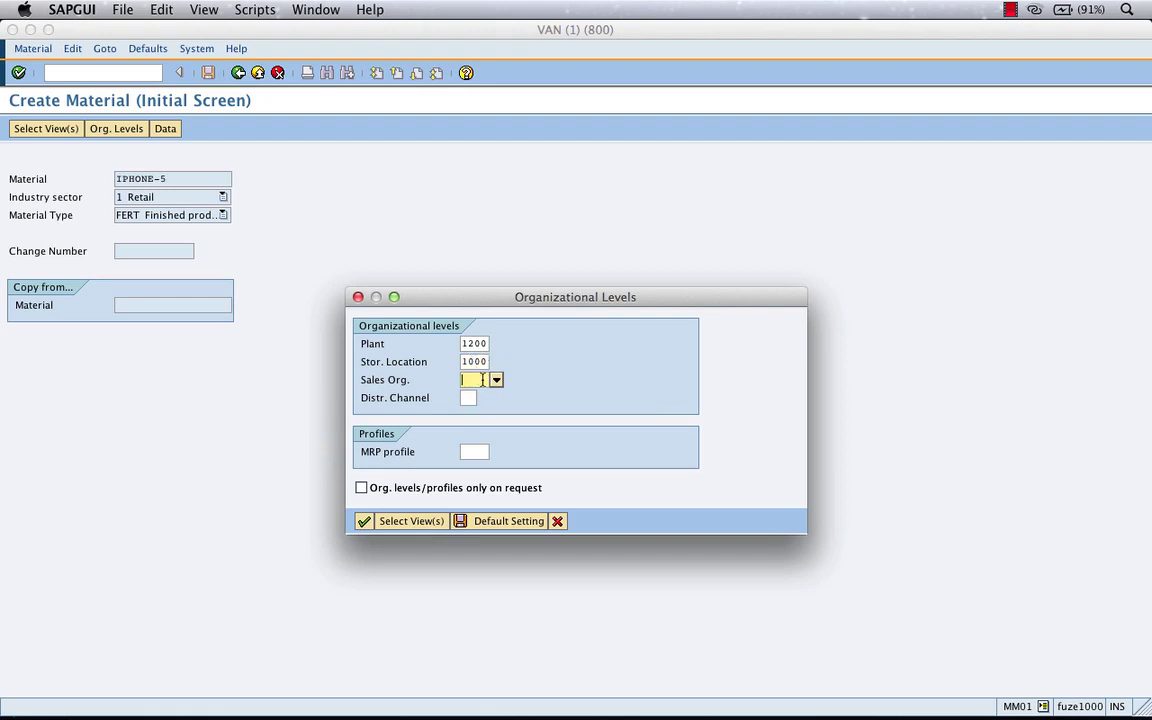
drag(463, 363, 508, 360)
key(BackSpace)
Set the sales organization to 1000 and distribution channel to 10, and continue to the material's basic data.
key(Tab)
text(1000)
key(Tab)
text(10)
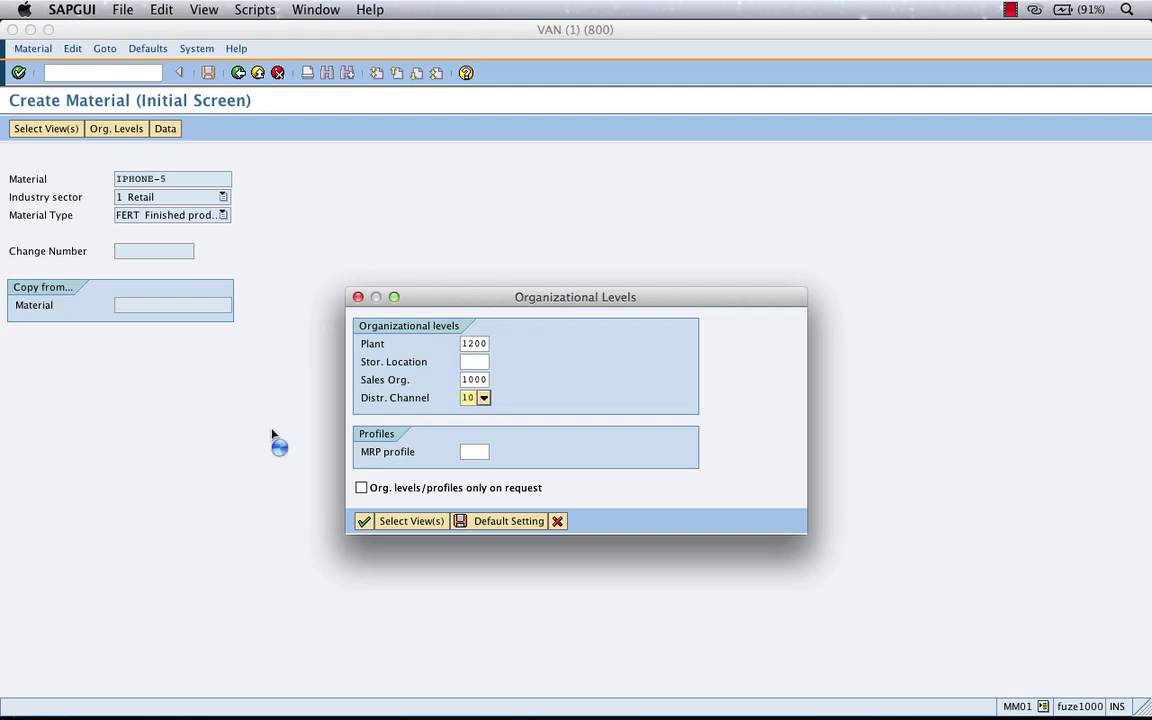
key(Tab)
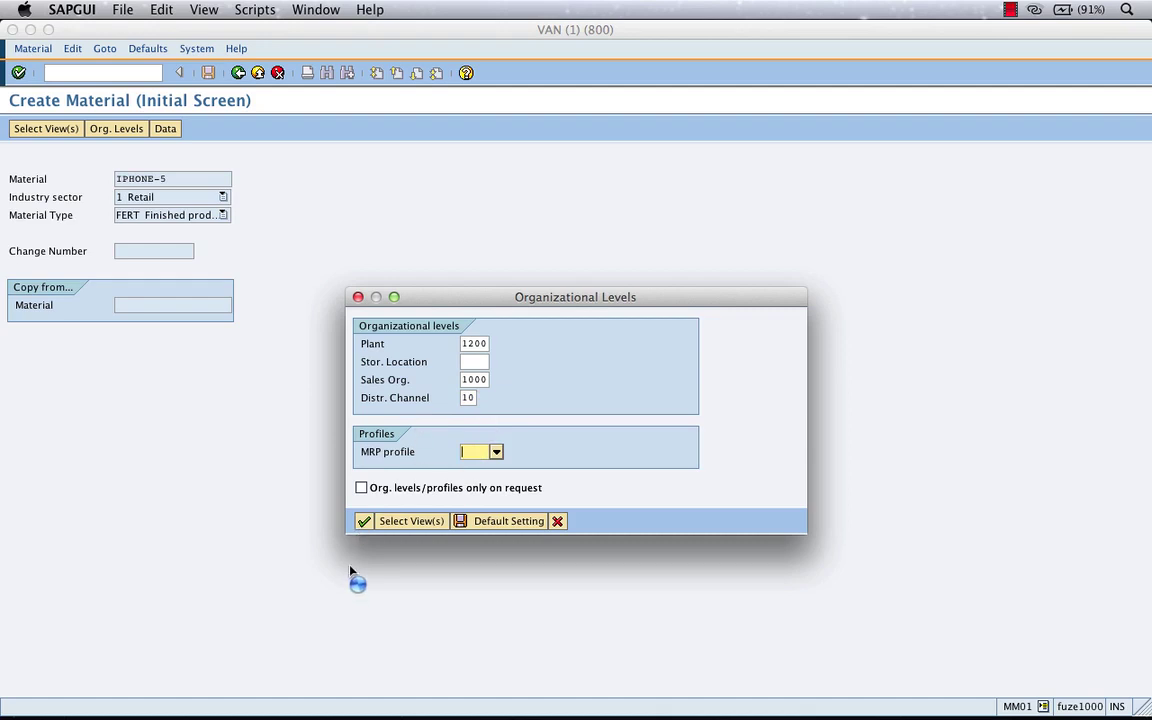
click(364, 522)
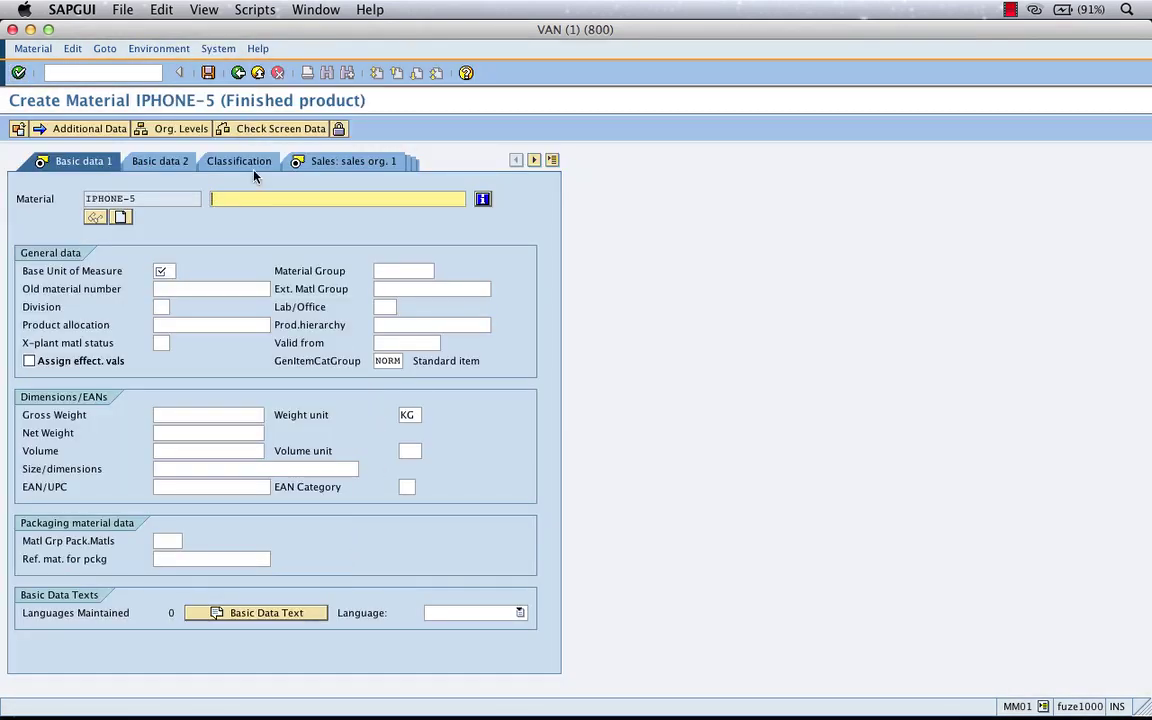
Enter the material description "iPhone V 5 , black ," and set the base unit of measure to pc.
click(235, 199)
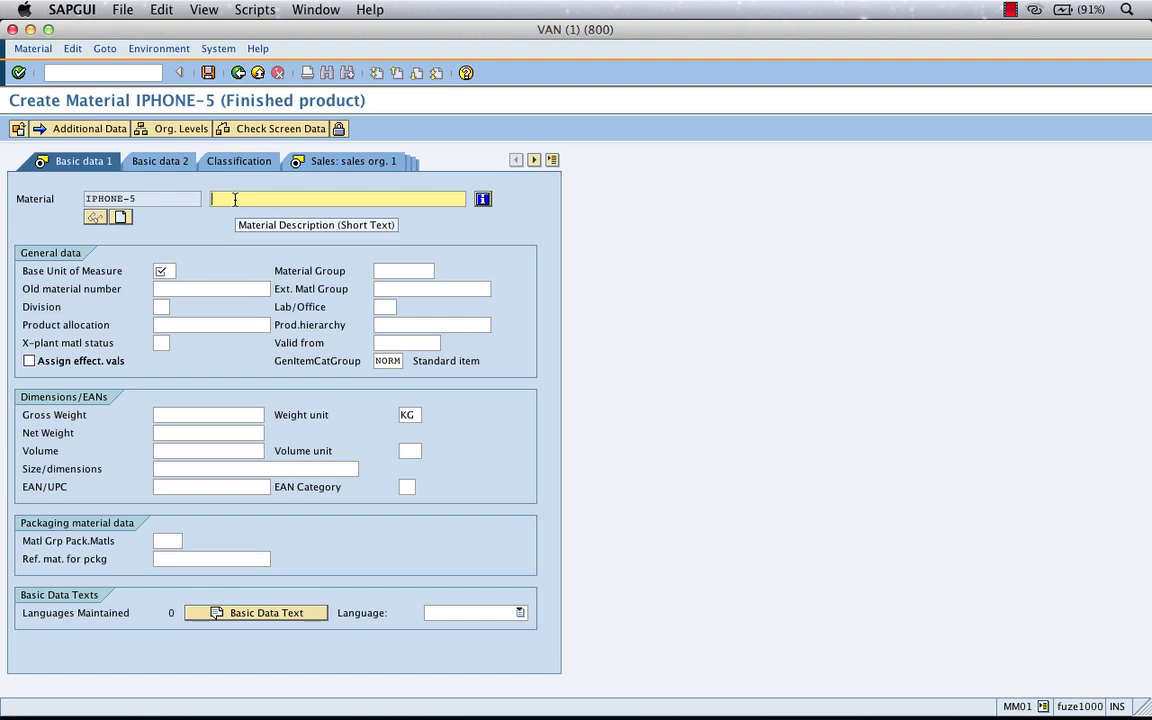
click(146, 196)
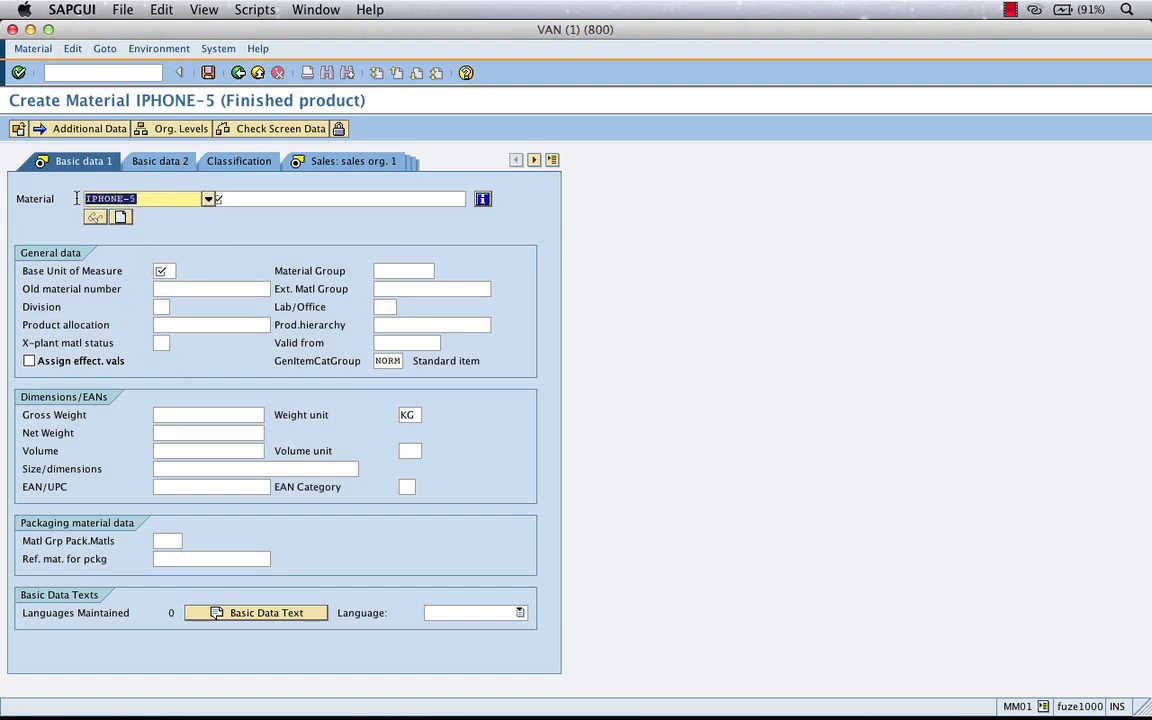
click(230, 200)
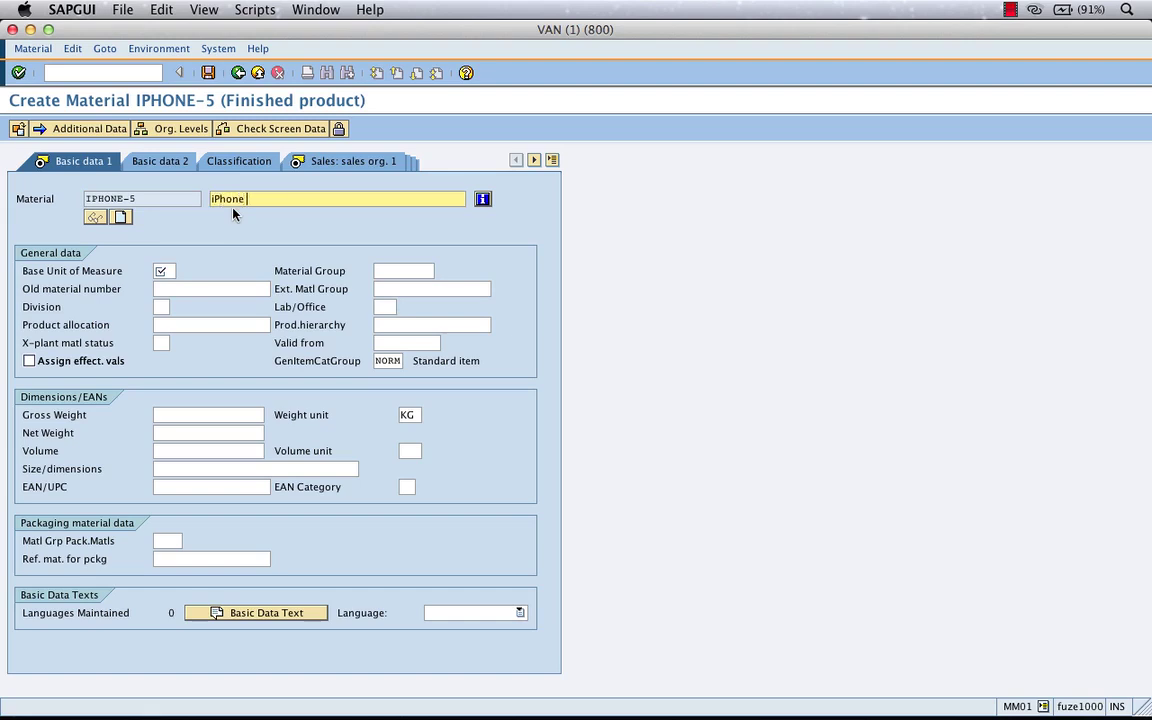
text(iPhone V 5 , black)
text(,)
click(160, 274)
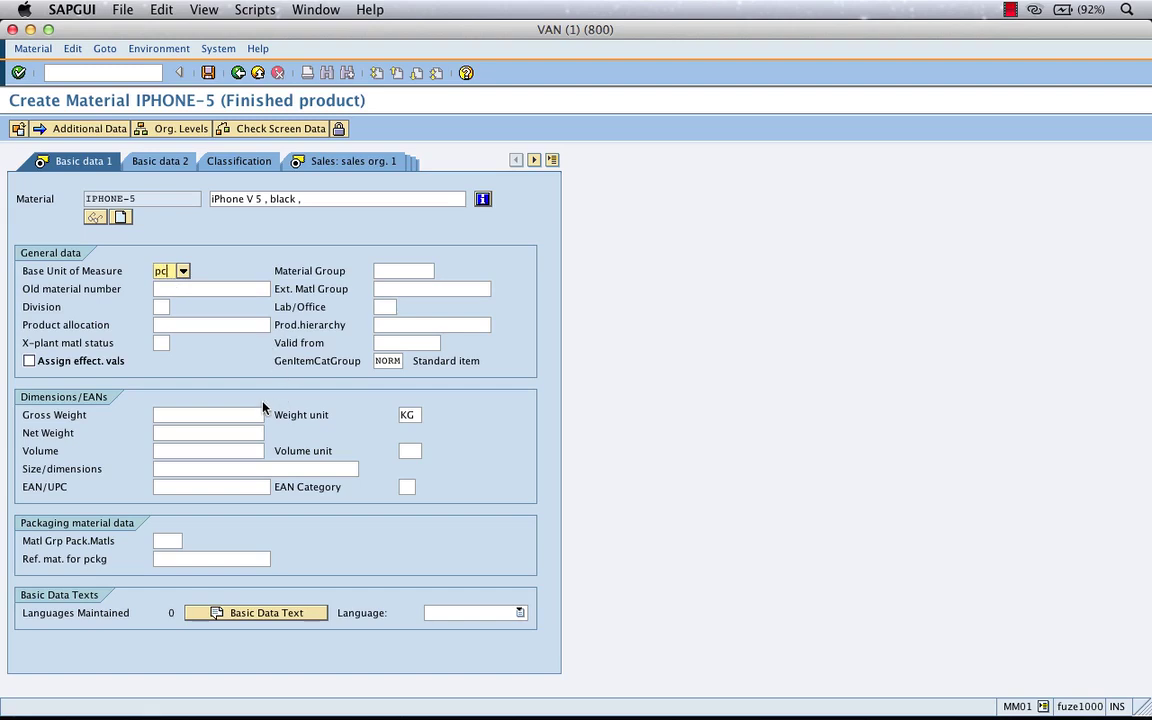
Assign material group 002 Electronics from the list of available groups.
click(390, 271)
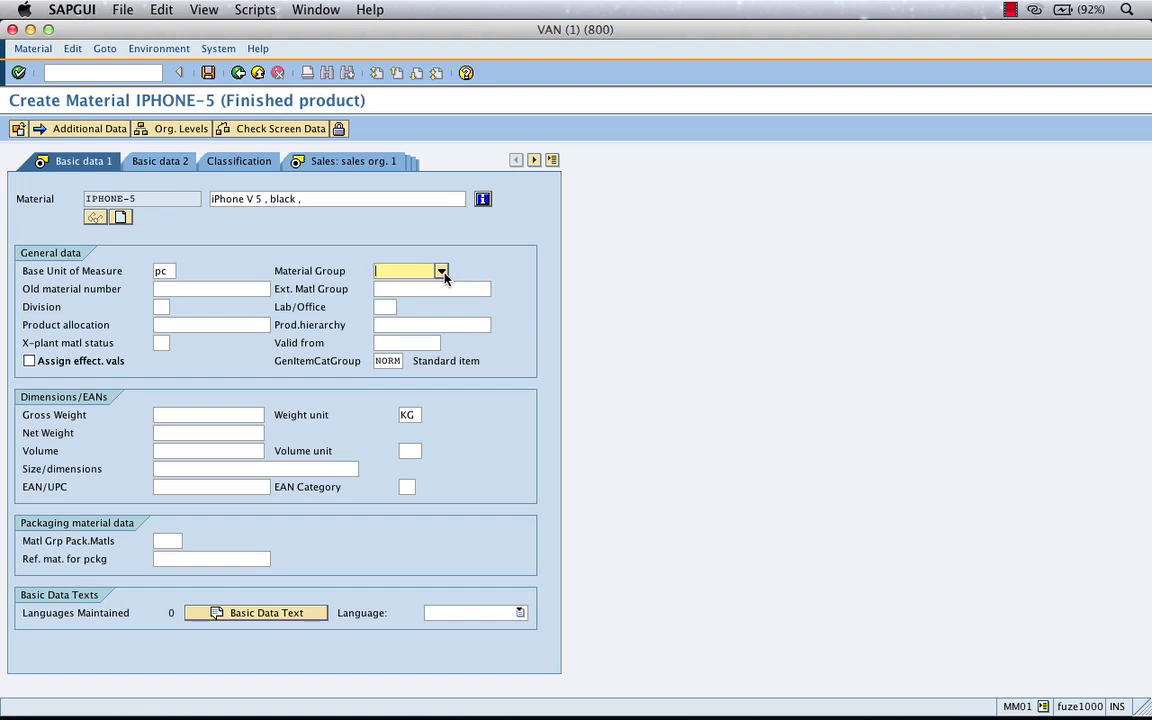
click(444, 275)
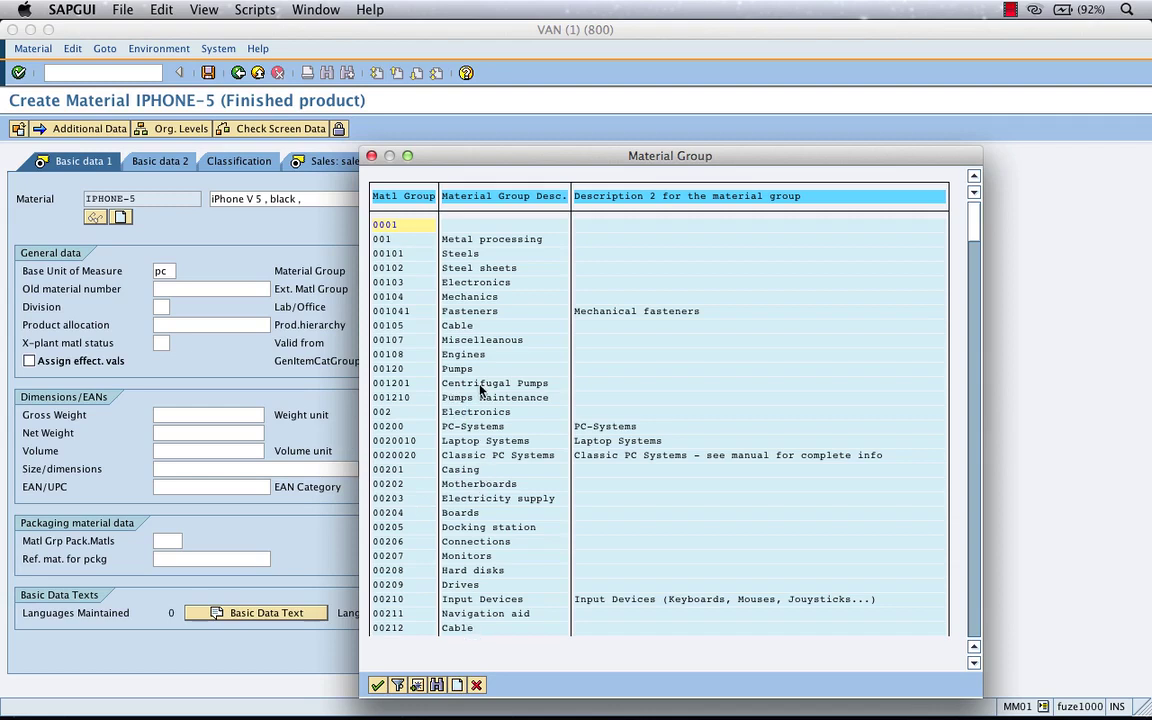
double_click(488, 411)
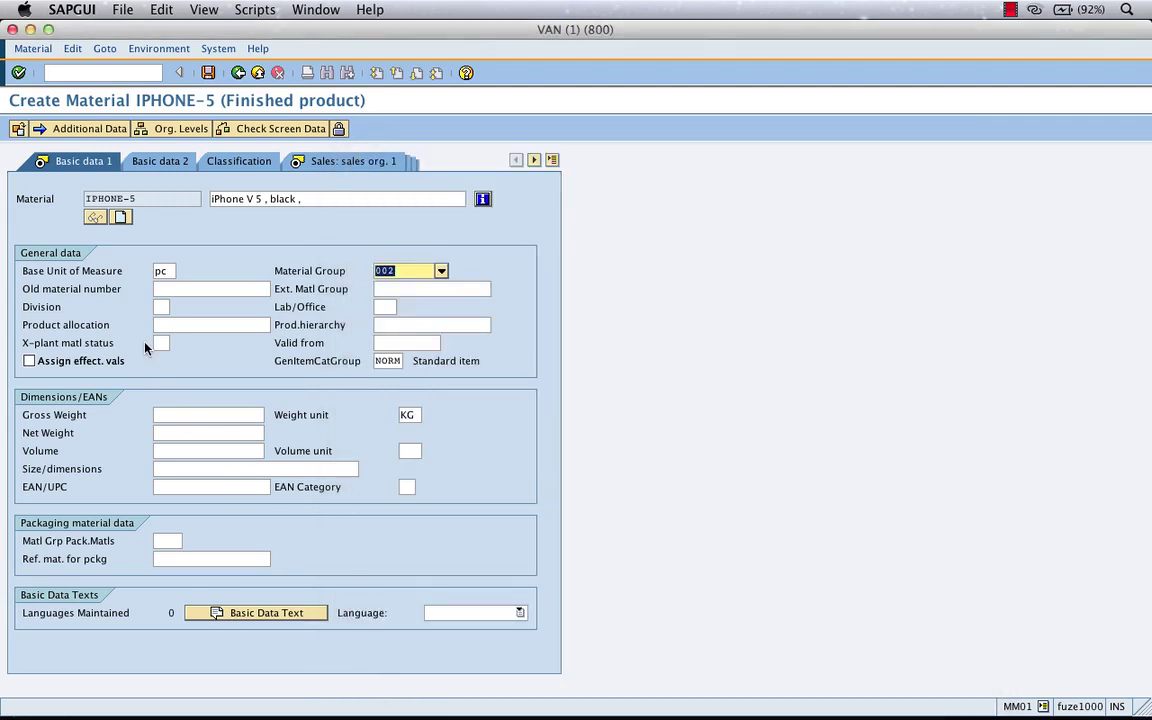
Switch to the whiteboard and handwrite ERP with a curved arrow leading to SAP in the empty area.
click(185, 290)
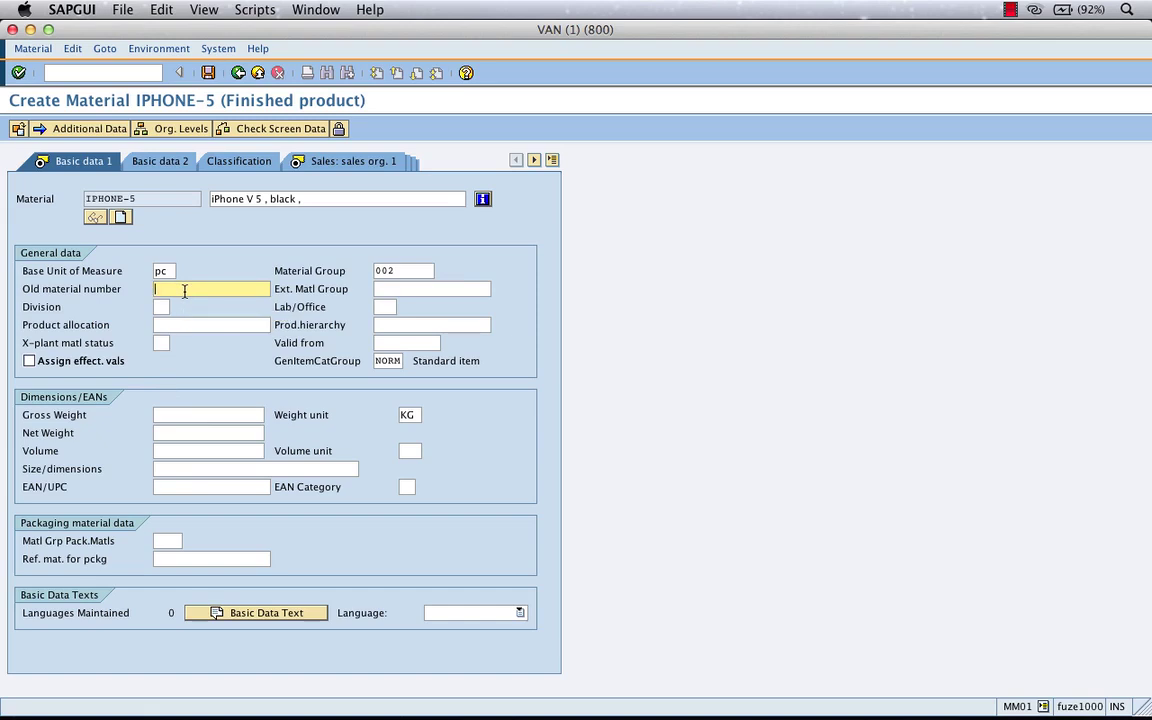
key(super+Tab)
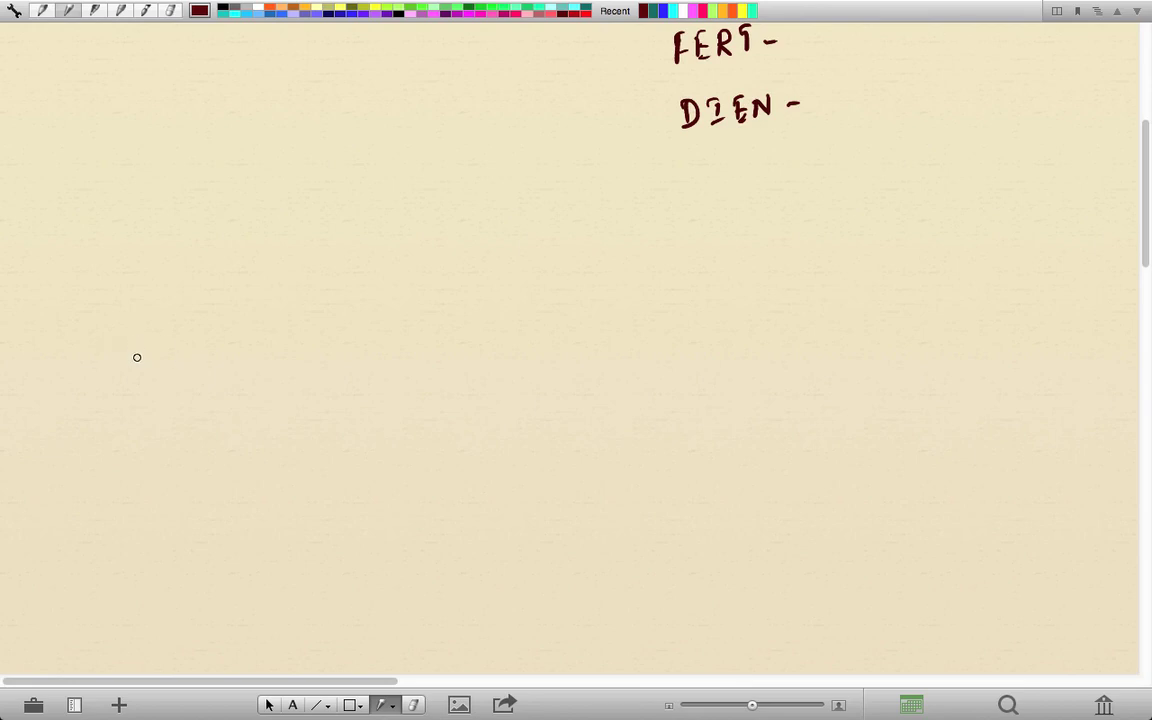
mouse_move(140, 334)
mouse_down()
mouse_move(140, 353)
mouse_move(148, 329)
mouse_up()
drag(141, 343, 149, 342)
drag(141, 355, 157, 353)
drag(156, 334, 169, 353)
drag(180, 328, 181, 349)
mouse_move(179, 327)
mouse_down()
mouse_move(183, 340)
mouse_move(358, 323)
mouse_up()
drag(347, 315, 358, 324)
mouse_move(431, 334)
mouse_down()
mouse_move(417, 329)
mouse_move(412, 349)
mouse_up()
mouse_move(436, 347)
mouse_down()
mouse_move(446, 320)
mouse_move(458, 346)
mouse_up()
drag(440, 337, 454, 337)
mouse_move(468, 322)
mouse_down()
mouse_move(468, 349)
mouse_move(469, 336)
mouse_up()
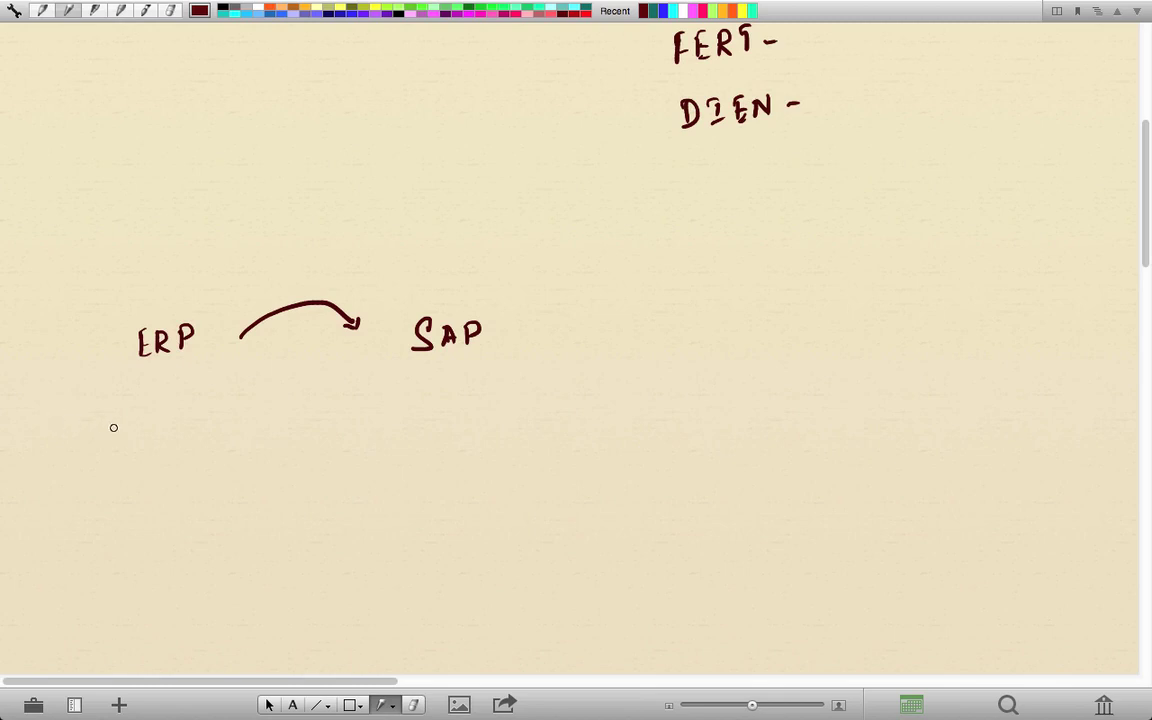
Handwrite iP500 beneath ERP and underline it.
click(70, 417)
mouse_move(70, 425)
mouse_down()
mouse_move(80, 439)
mouse_move(128, 416)
mouse_move(159, 421)
mouse_up()
click(139, 425)
drag(57, 472, 200, 445)
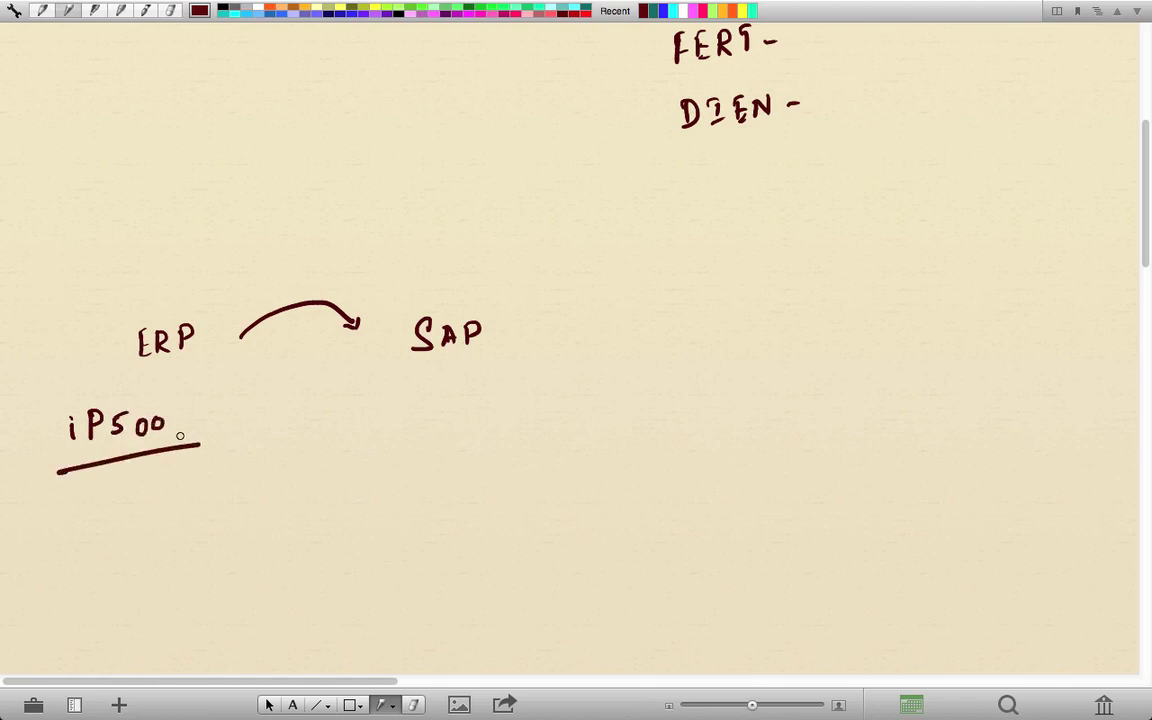
Handwrite iPhone-5 beneath SAP.
click(411, 413)
mouse_move(413, 423)
mouse_down()
mouse_move(413, 437)
mouse_move(427, 424)
mouse_move(478, 427)
mouse_up()
drag(481, 428, 505, 424)
drag(514, 416, 527, 424)
drag(532, 402, 548, 400)
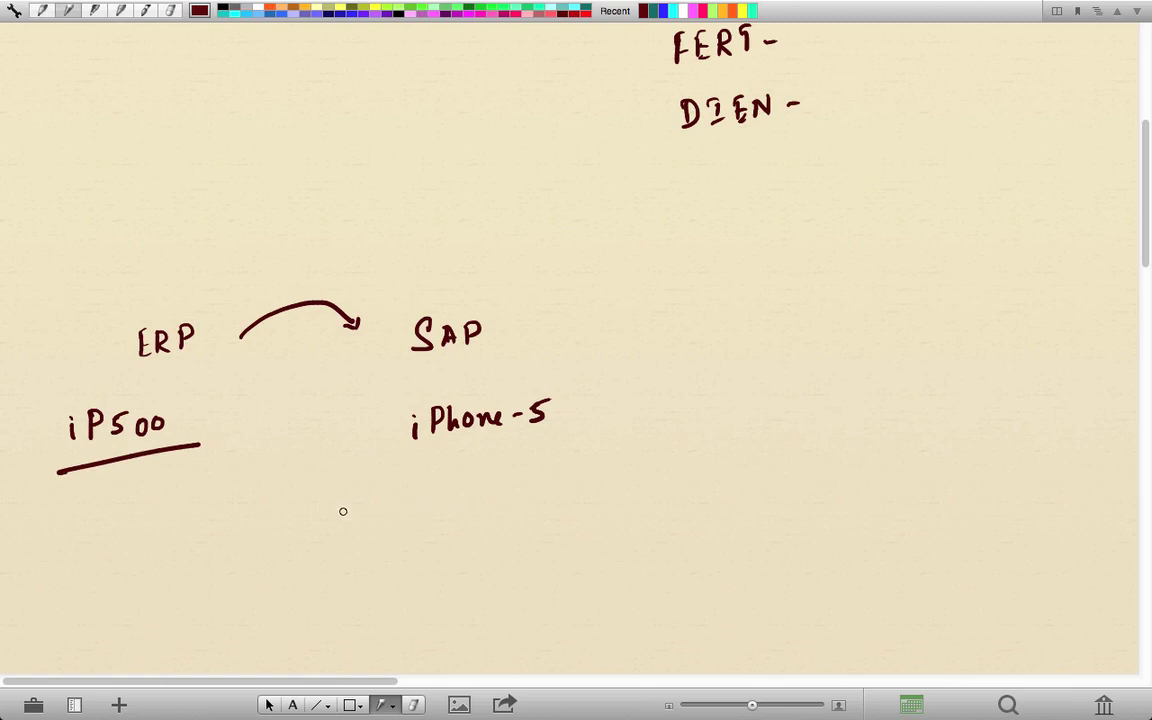
Tick iP500 under ERP, and underline iPhone-5 with a boxed iP500 written below it.
drag(180, 423, 209, 401)
drag(395, 450, 571, 427)
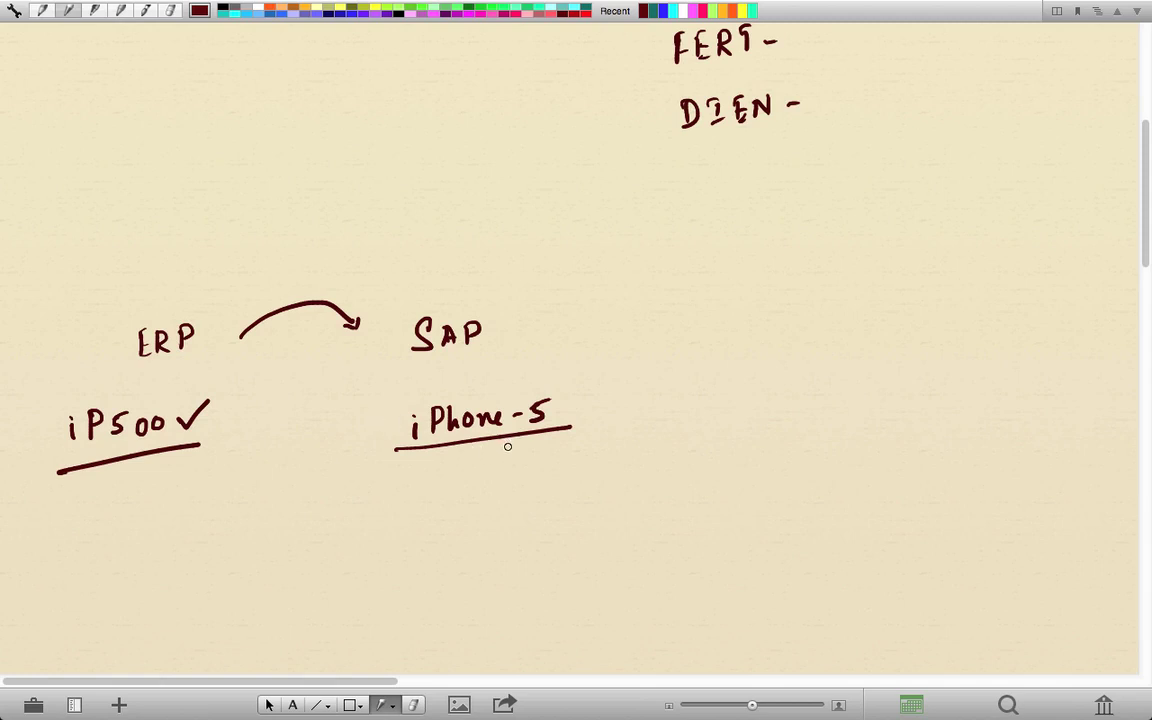
mouse_move(412, 497)
mouse_down()
mouse_move(412, 472)
mouse_move(549, 470)
mouse_move(408, 503)
mouse_move(496, 479)
mouse_up()
click(431, 487)
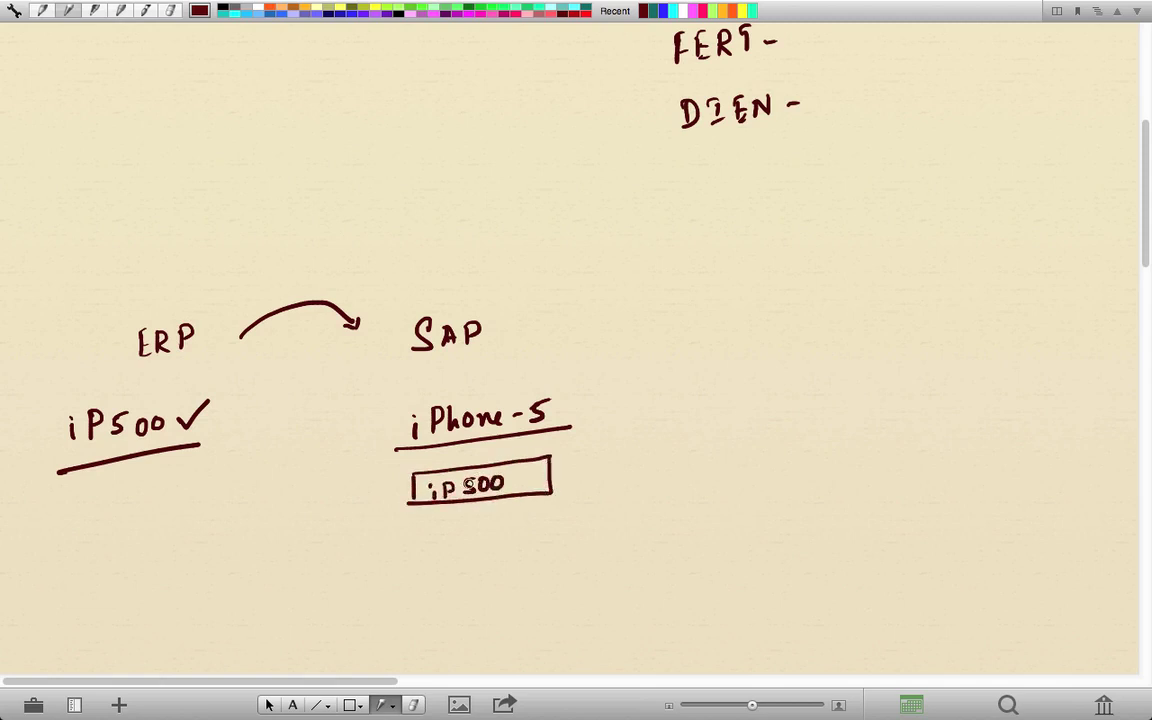
Switch back to SAP and enter ip500 as the old material number.
key(ctrl+Left)
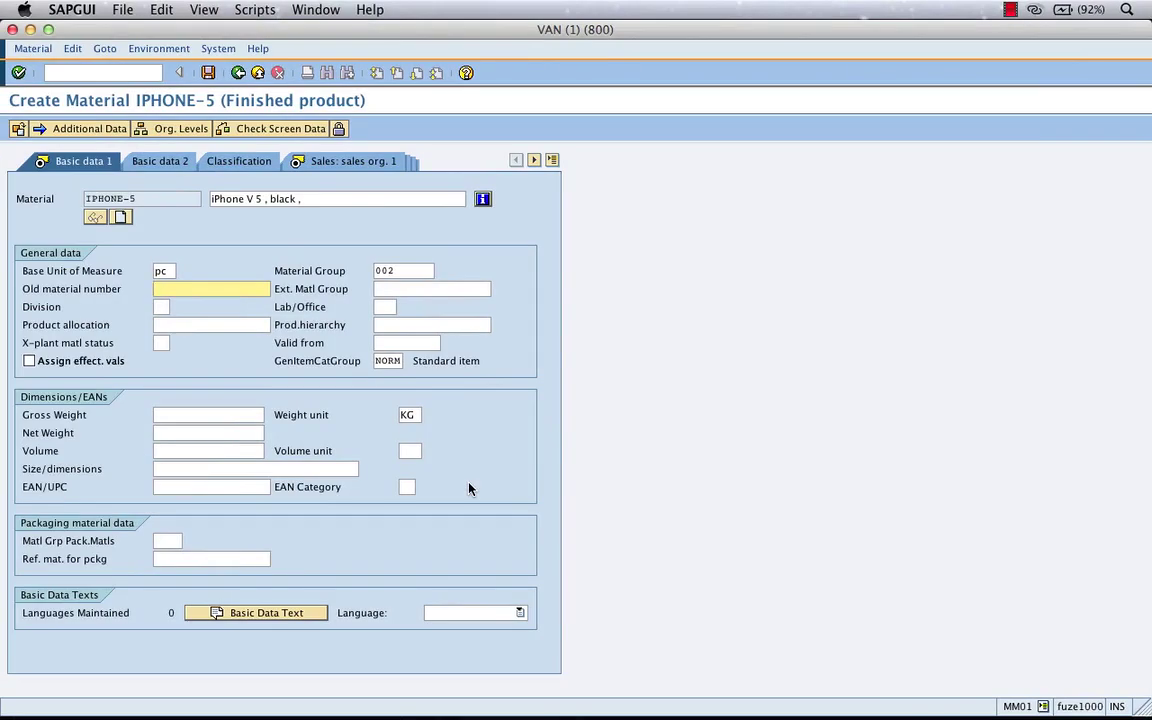
text(ip)
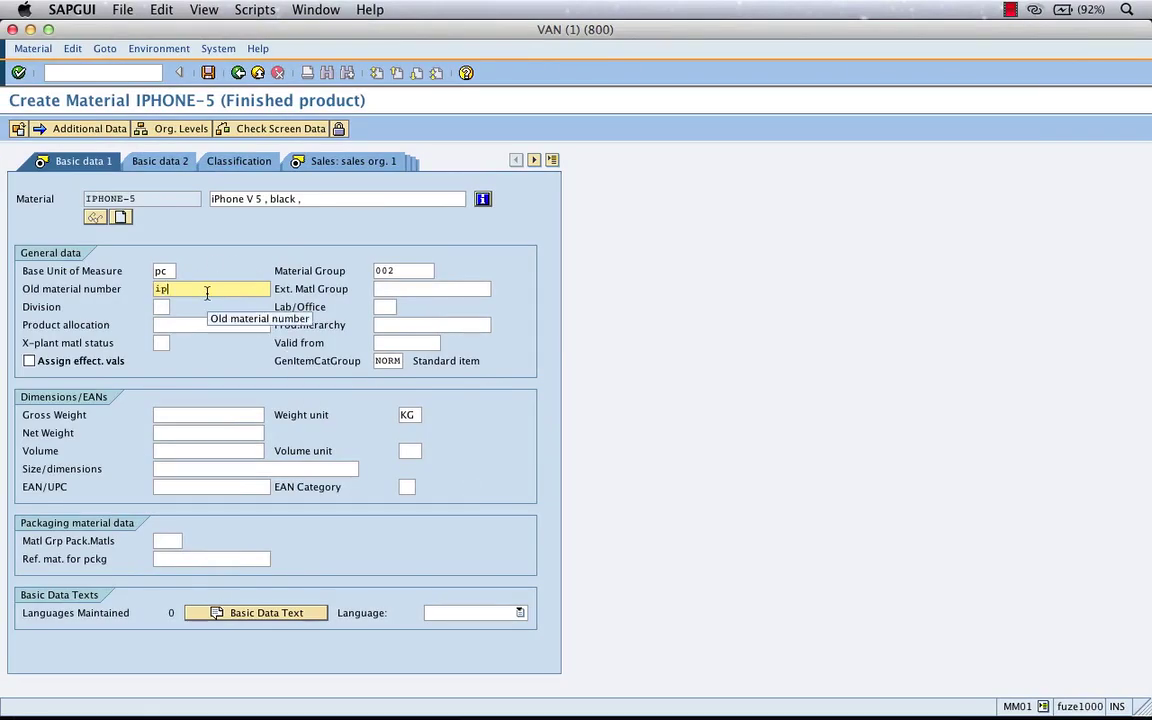
text(500)
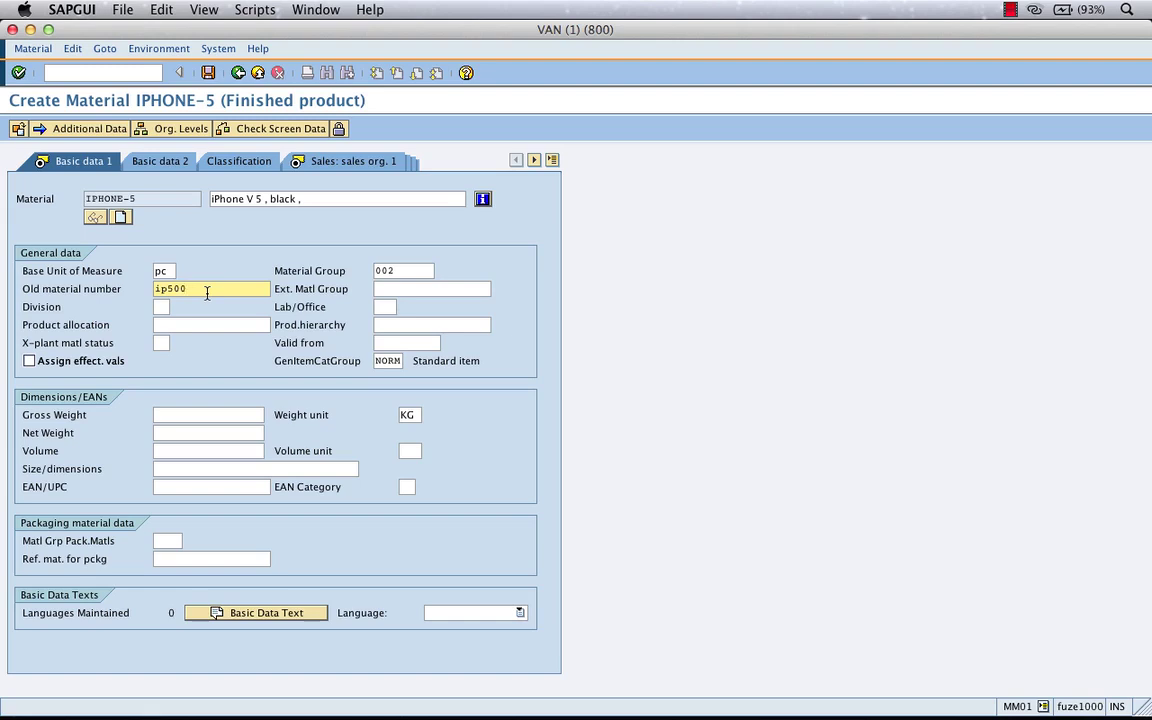
click(466, 289)
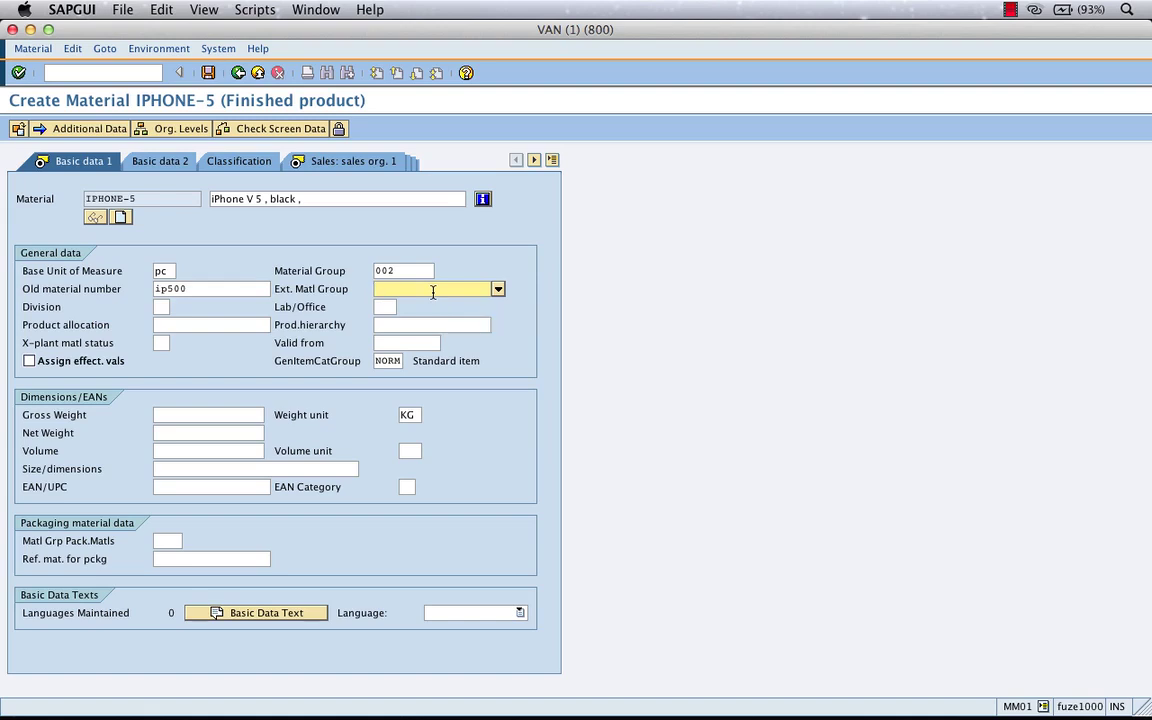
click(162, 307)
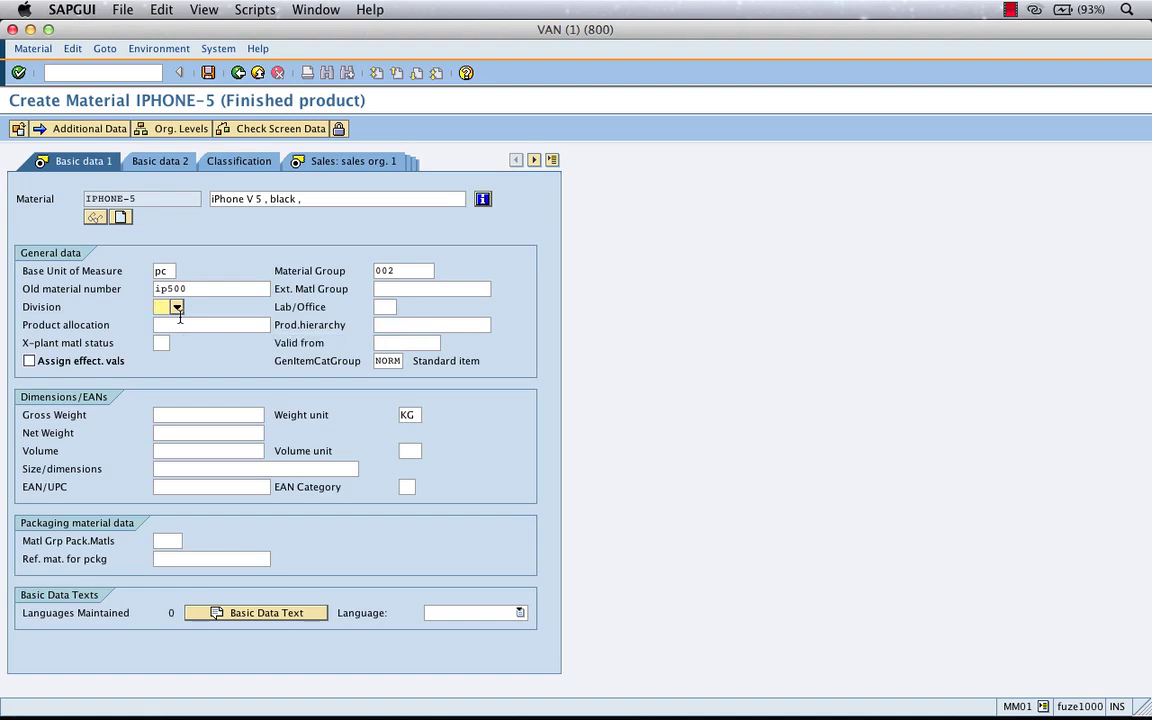
click(385, 307)
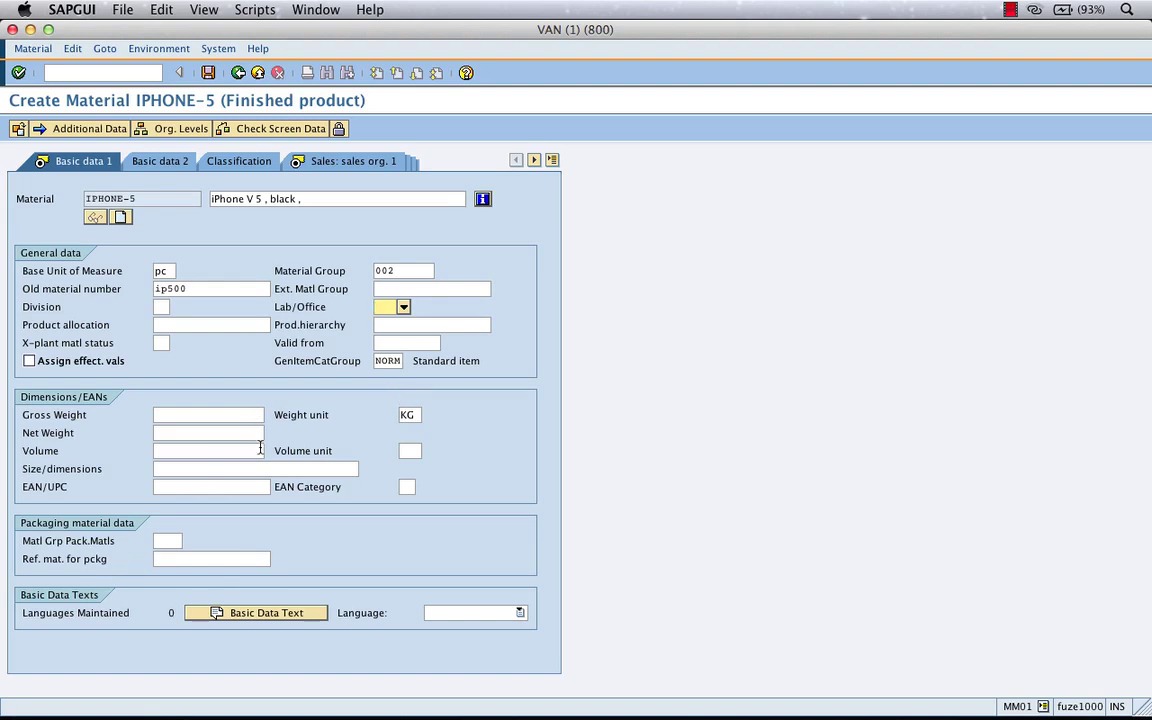
click(443, 325)
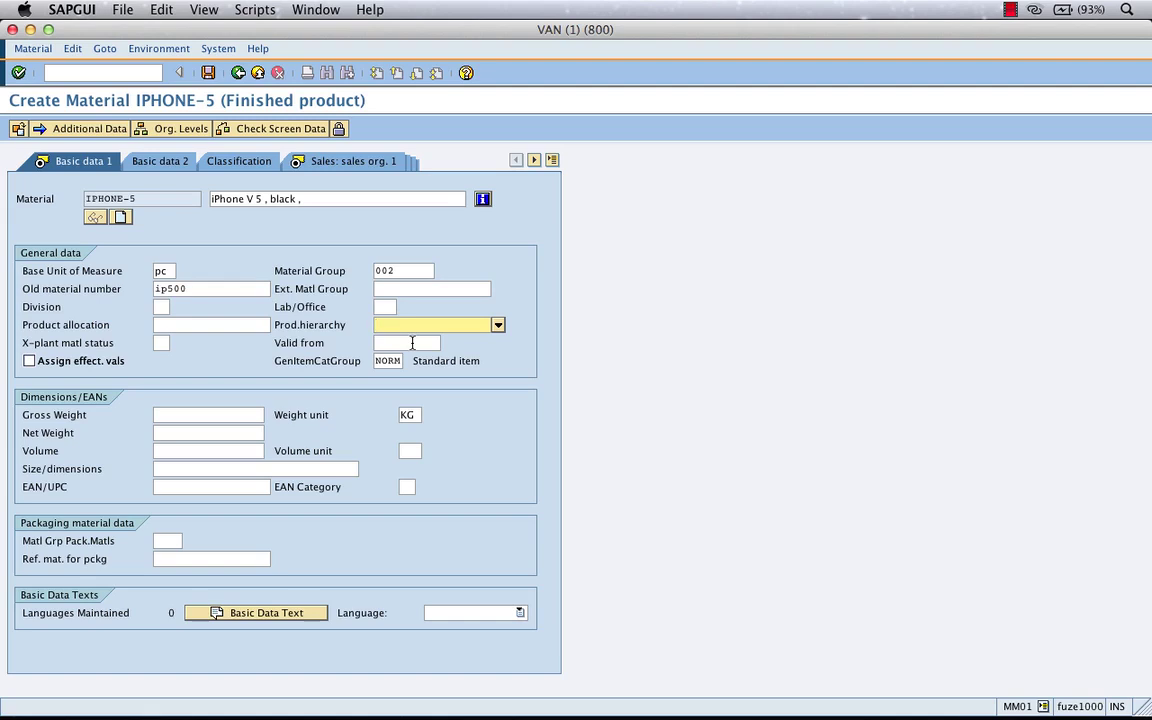
click(210, 414)
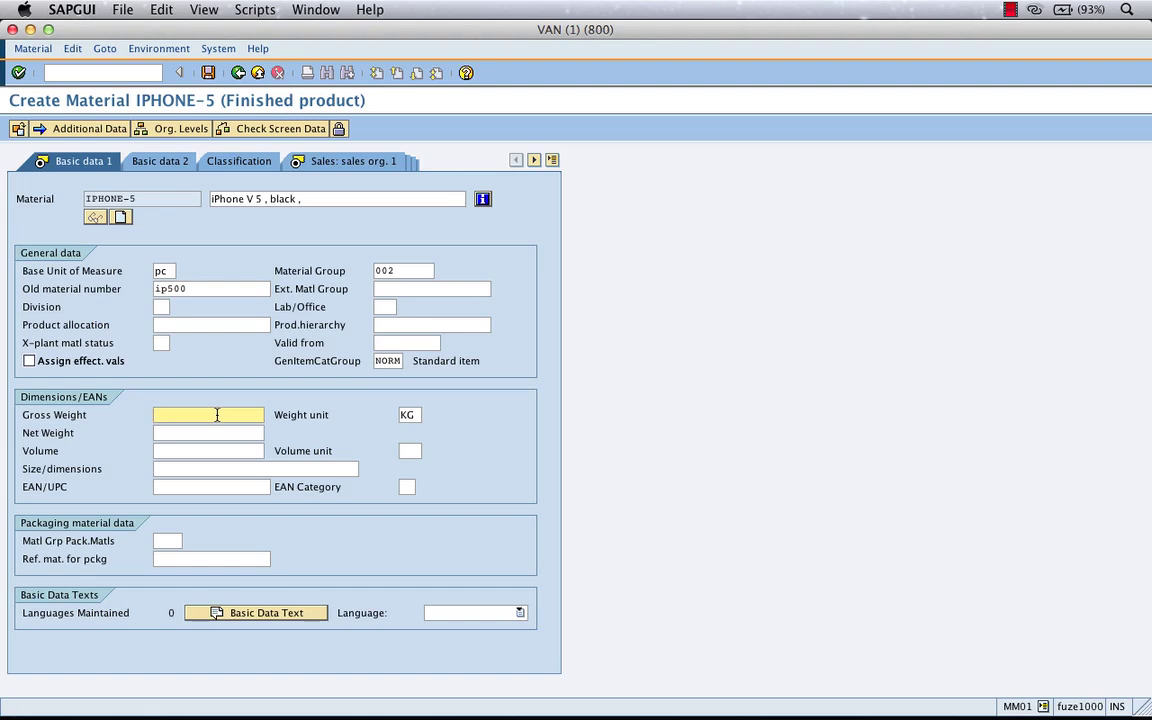
text(.5)
key(Tab)
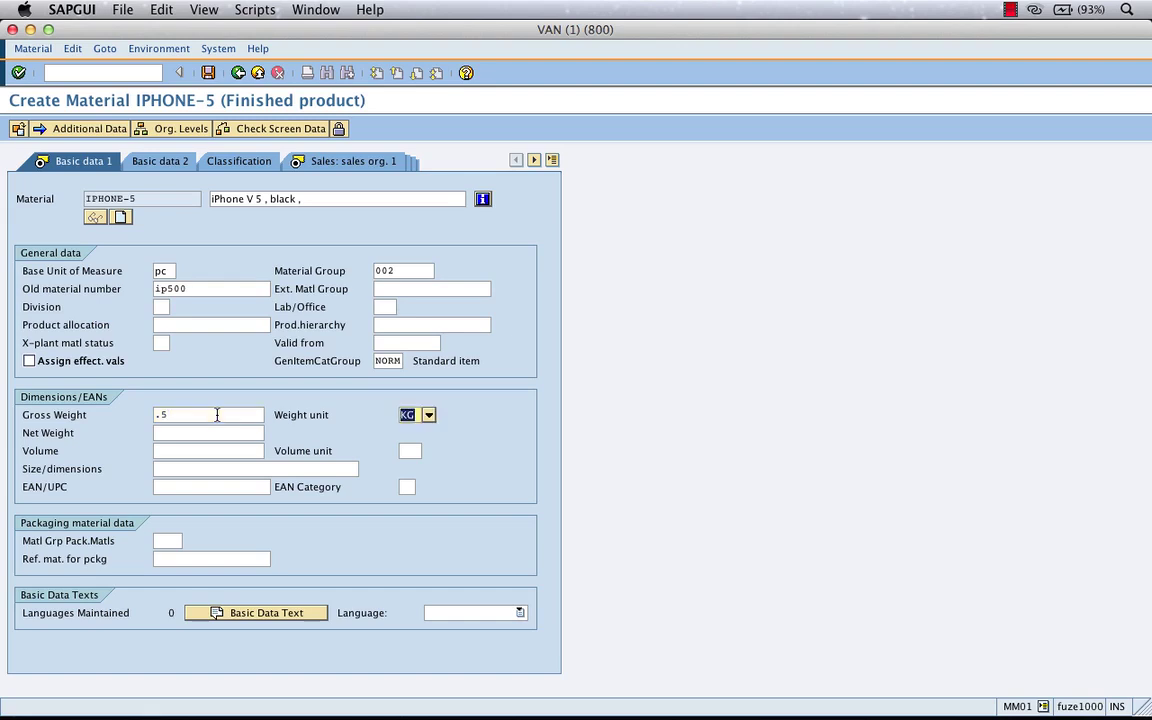
key(Tab)
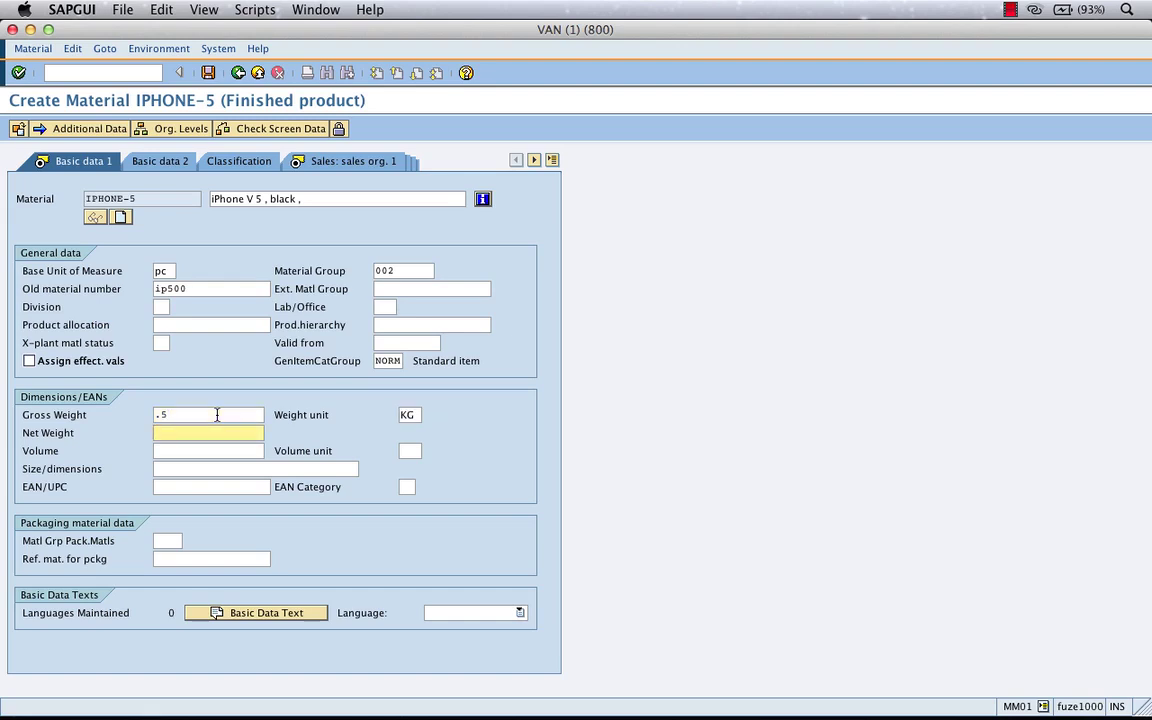
Set the material's gross weight to 1 with weight unit KG, and move on to the net weight.
click(217, 414)
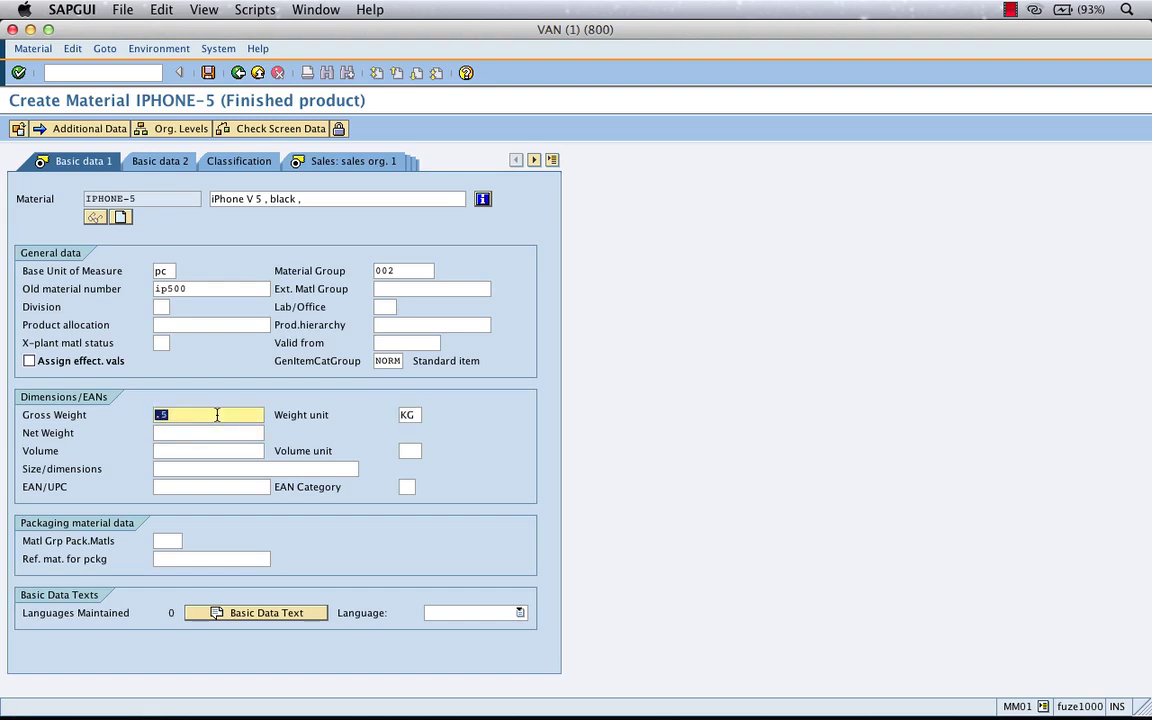
text(1)
key(Tab)
key(Tab)
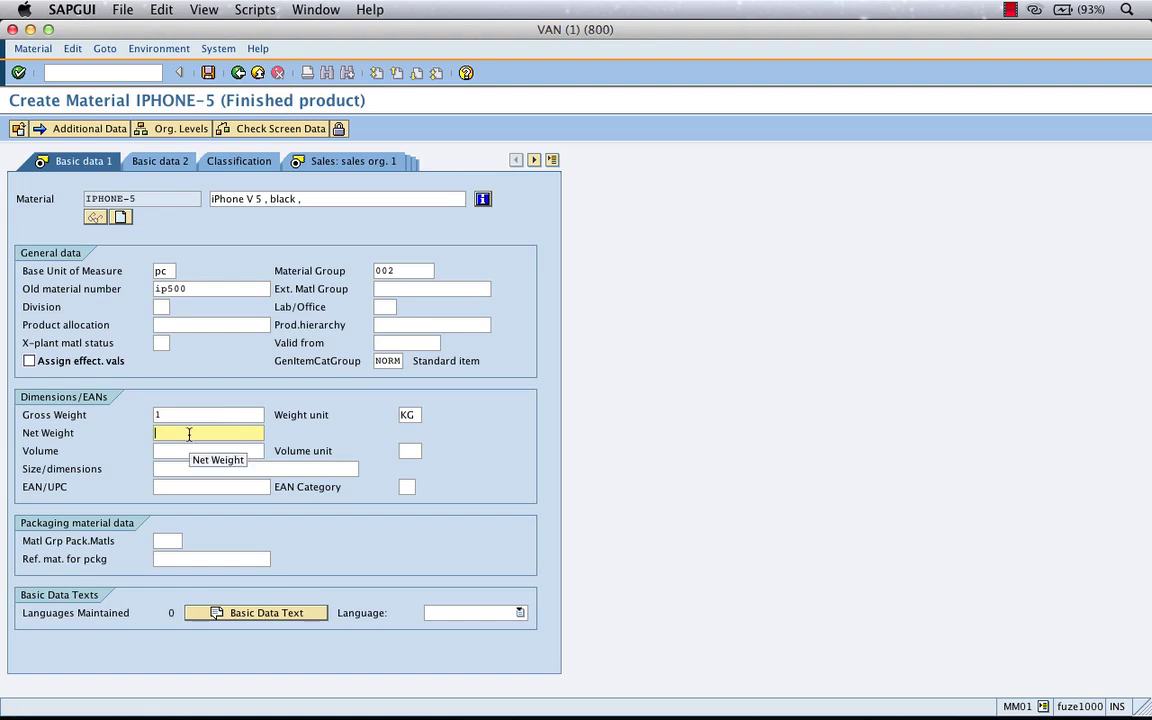
Set the material's net weight to 0,2, and look through the available volume units without choosing one.
text(0,2)
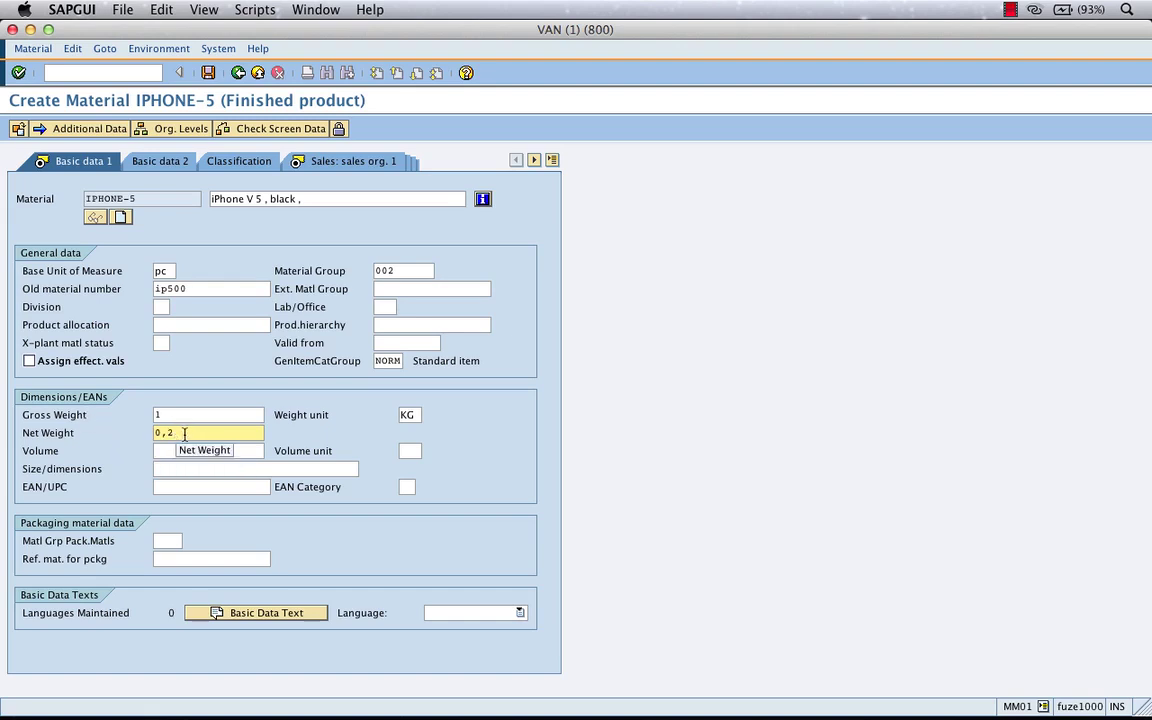
click(225, 450)
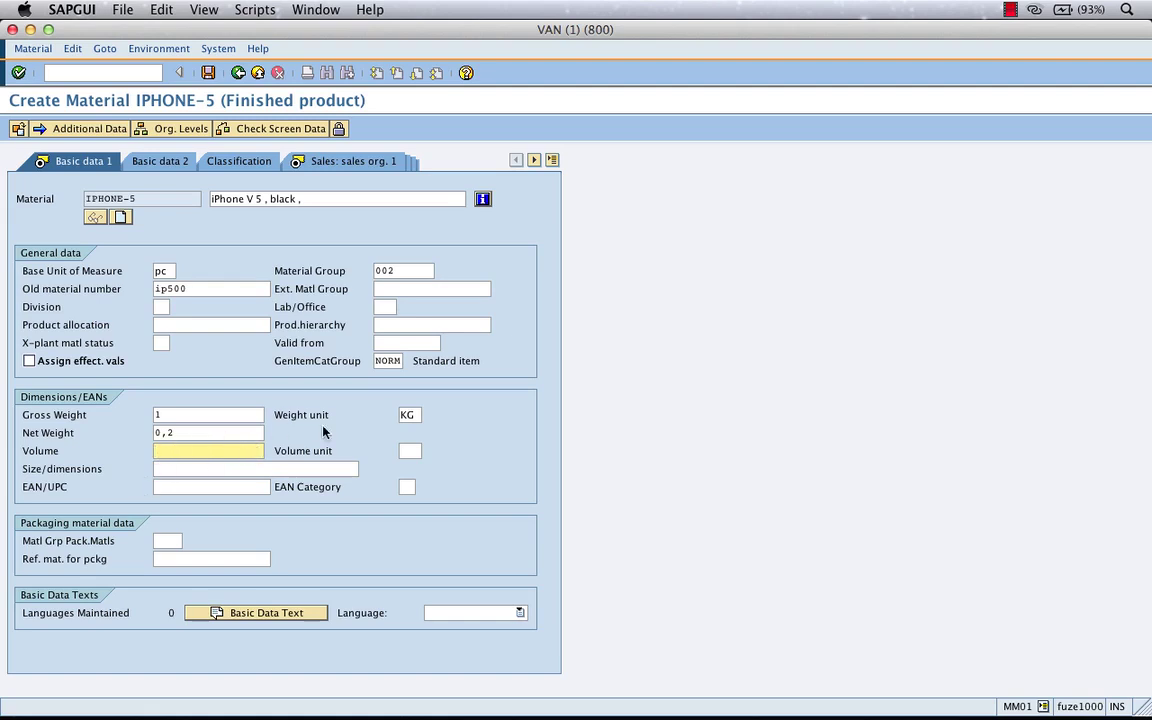
click(405, 451)
click(428, 451)
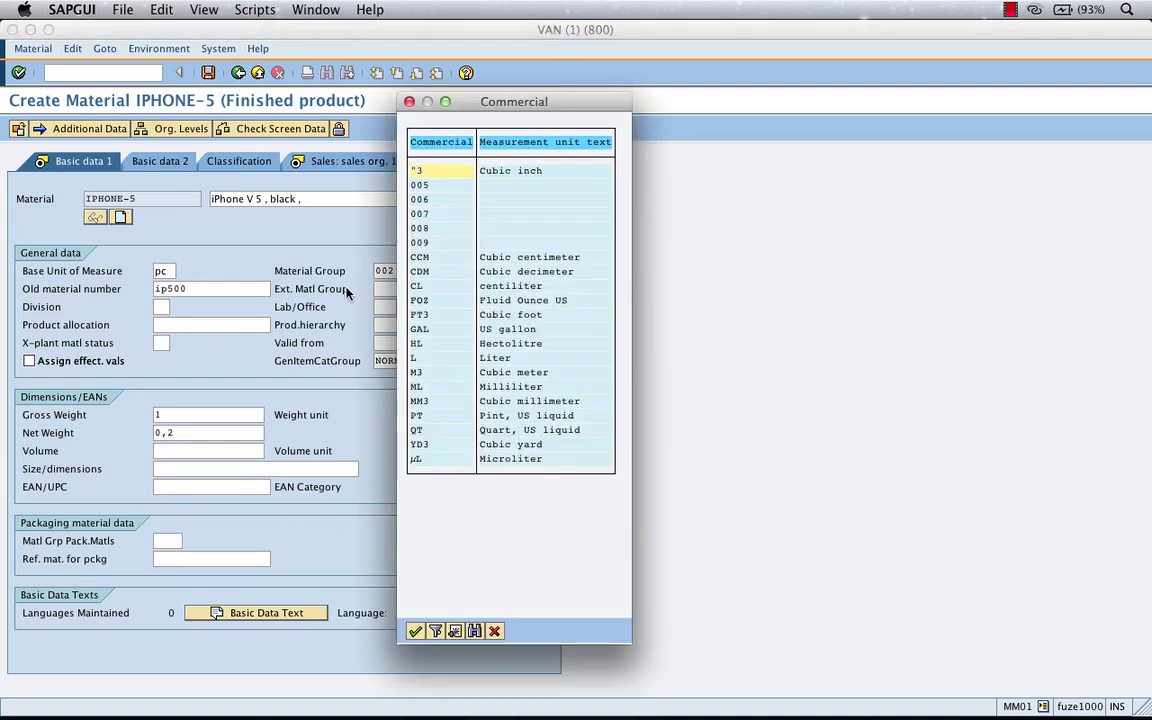
click(494, 631)
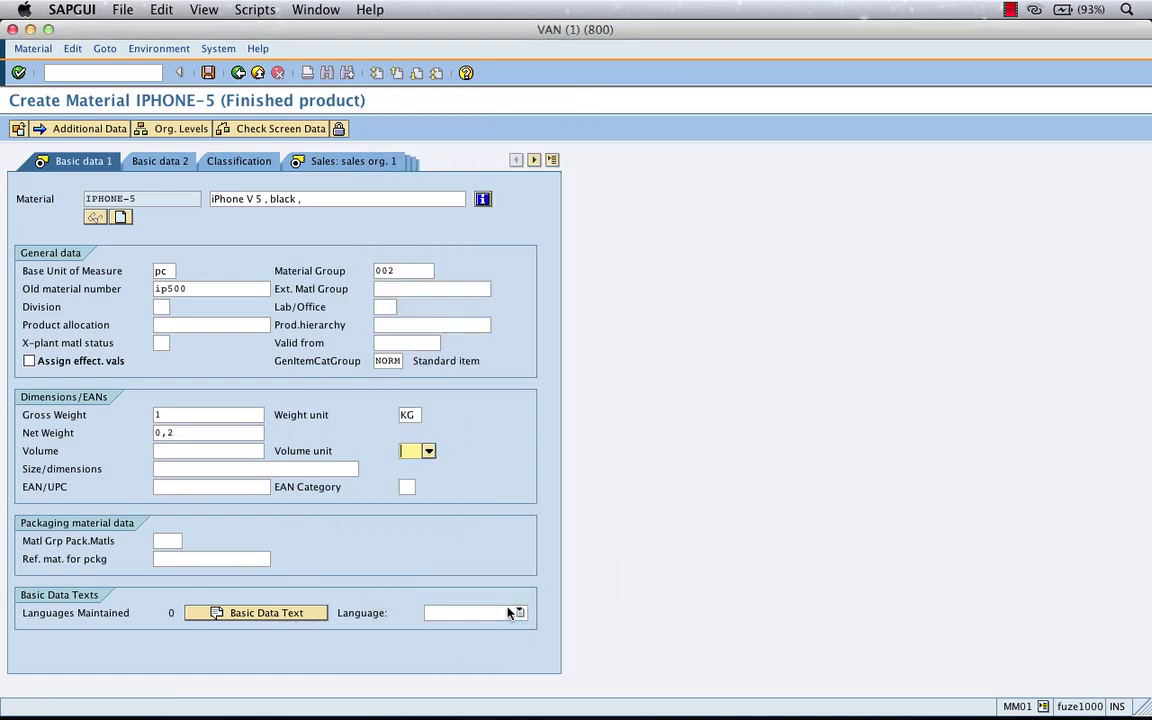
click(220, 469)
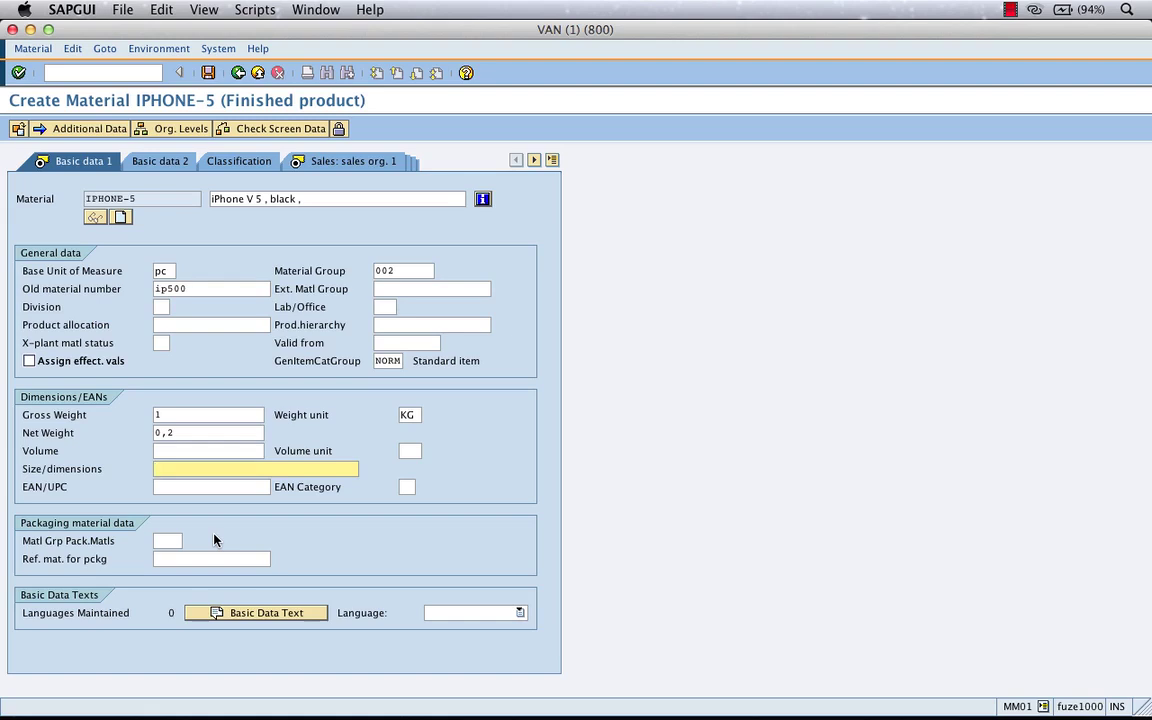
click(195, 488)
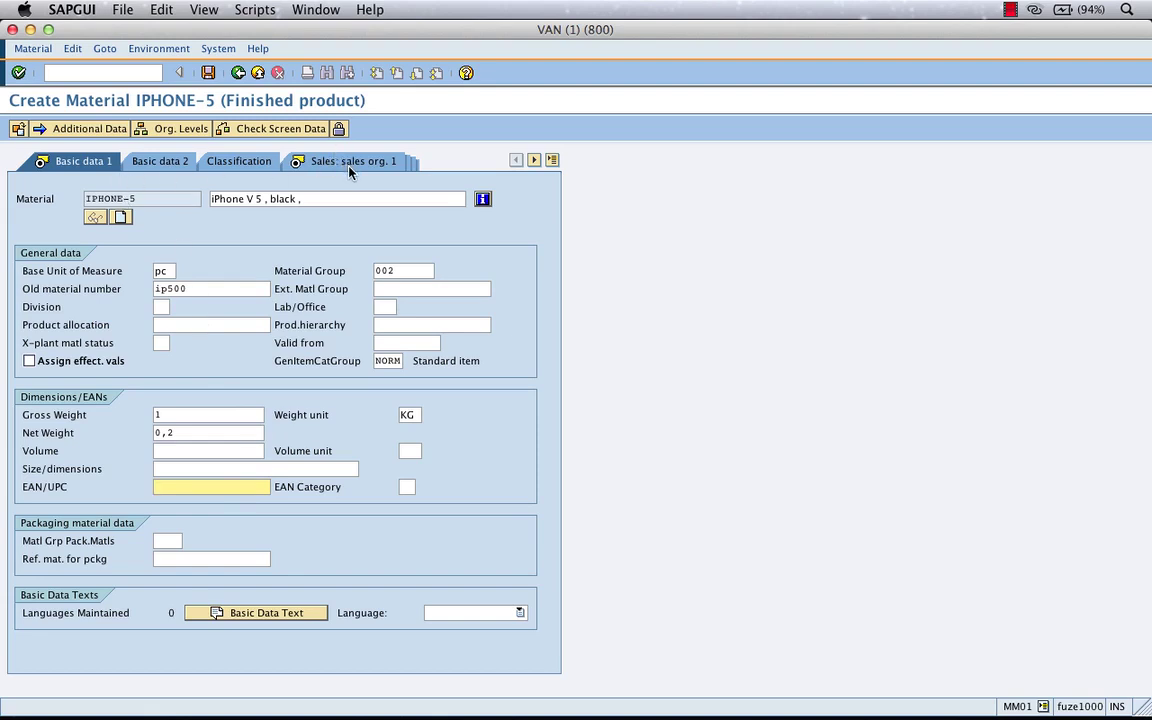
Add a DE description line in the additional data, adapted from a copy of the English description, and return to the main data.
click(110, 133)
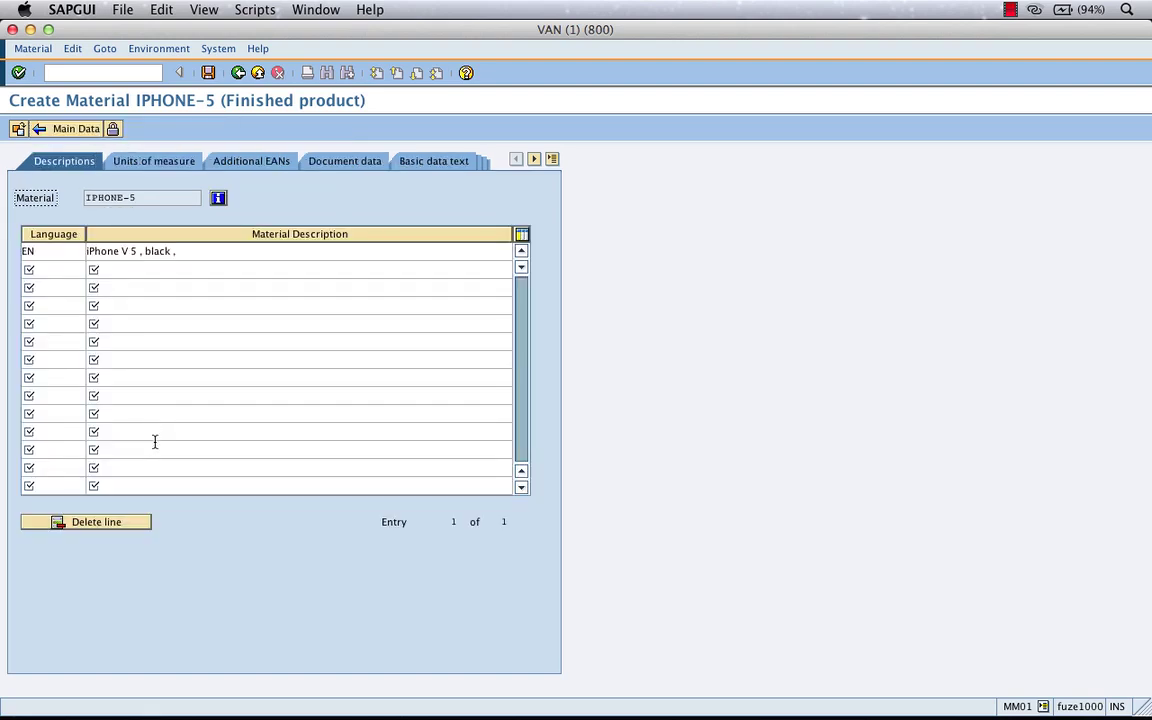
click(33, 270)
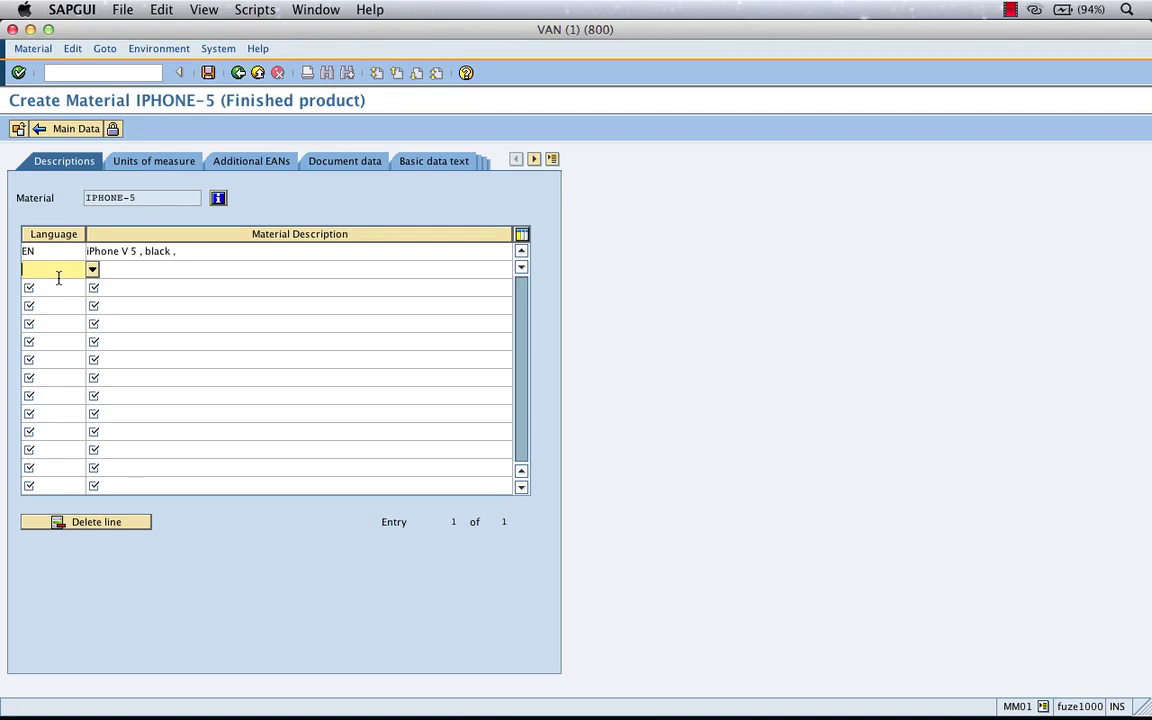
text(DE)
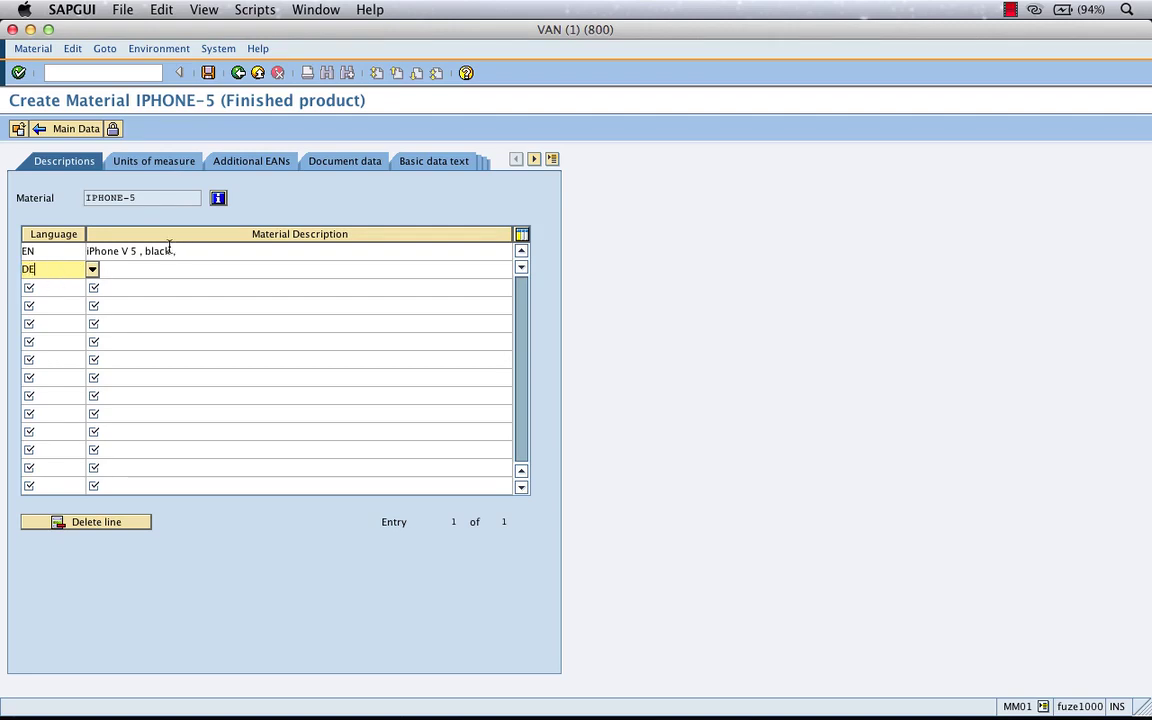
click(154, 275)
drag(188, 249, 51, 251)
key(super+c)
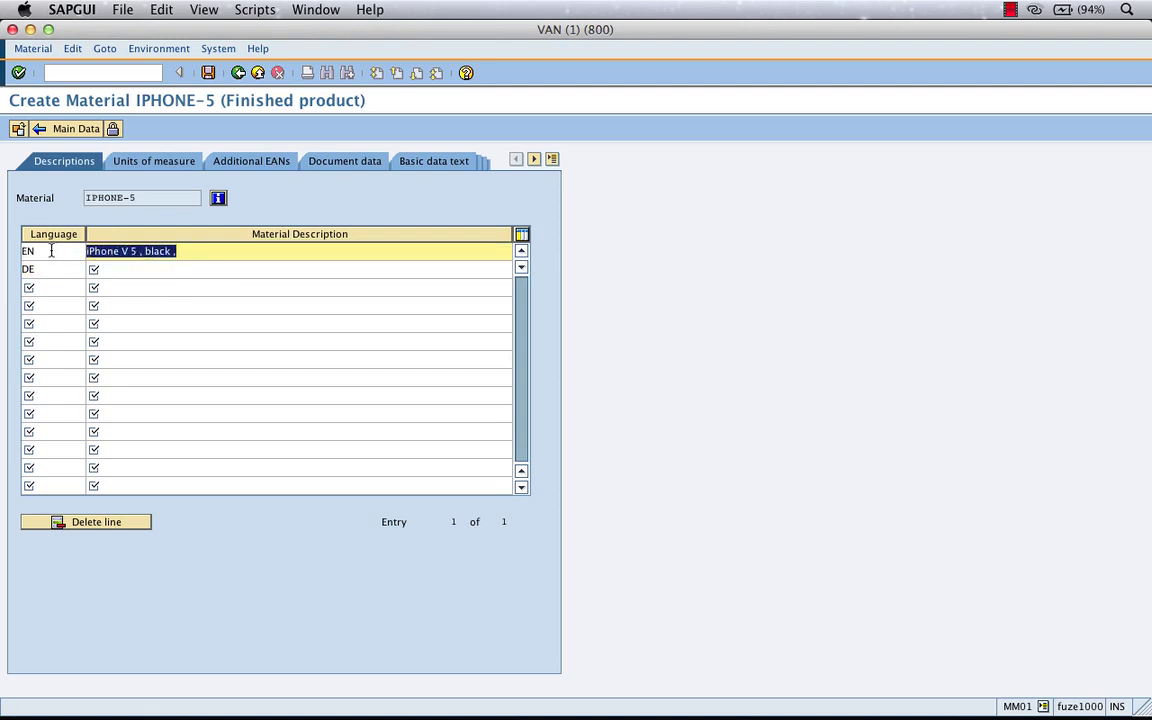
click(129, 268)
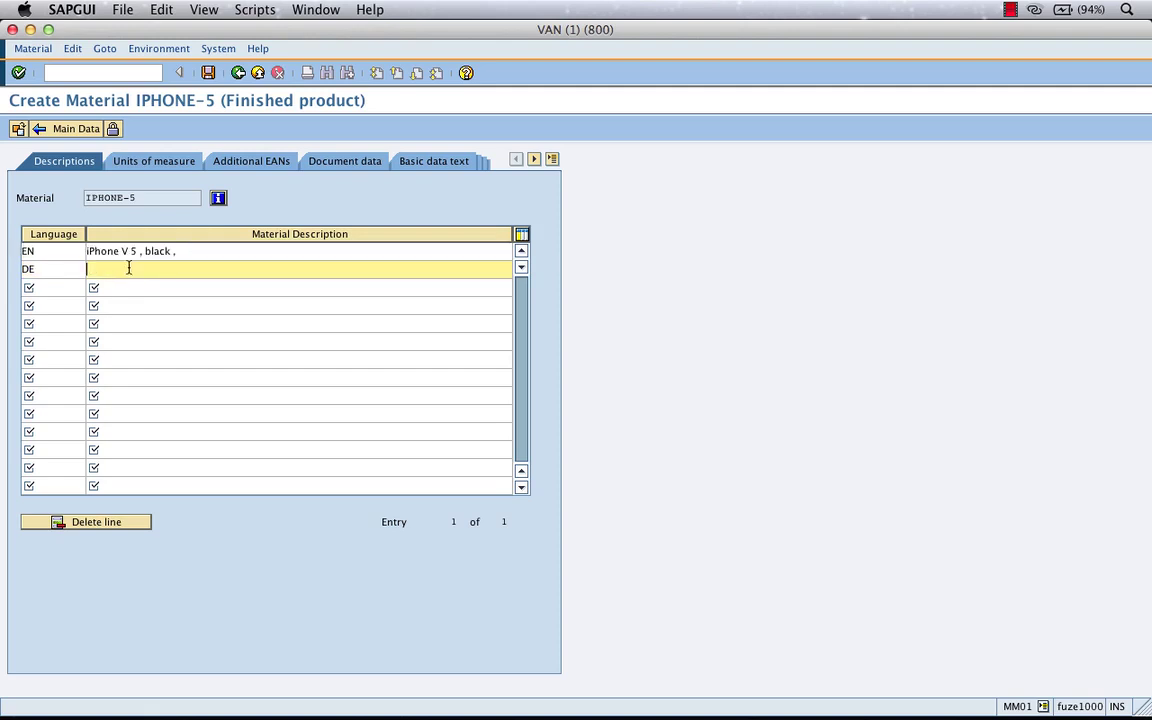
key(super+v)
key(BackSpace)
key(BackSpace)
text(k)
click(78, 129)
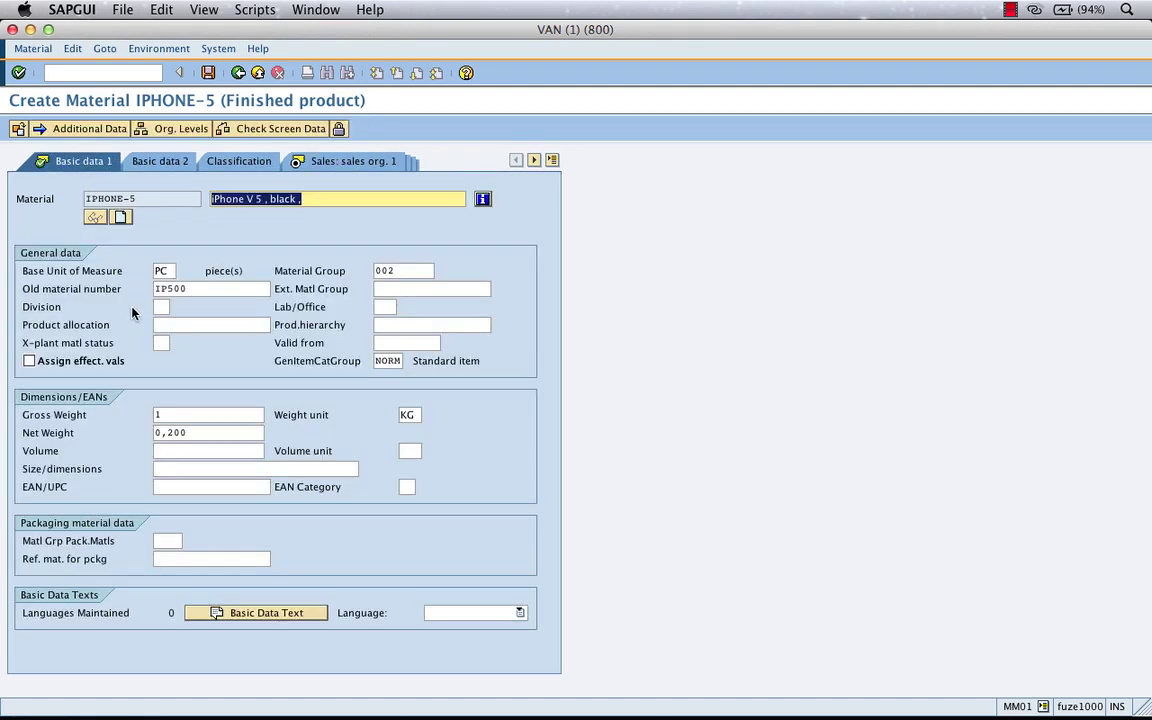
Proceed from the basic data to the Sales: sales org. 1 view and its empty sales unit.
click(18, 73)
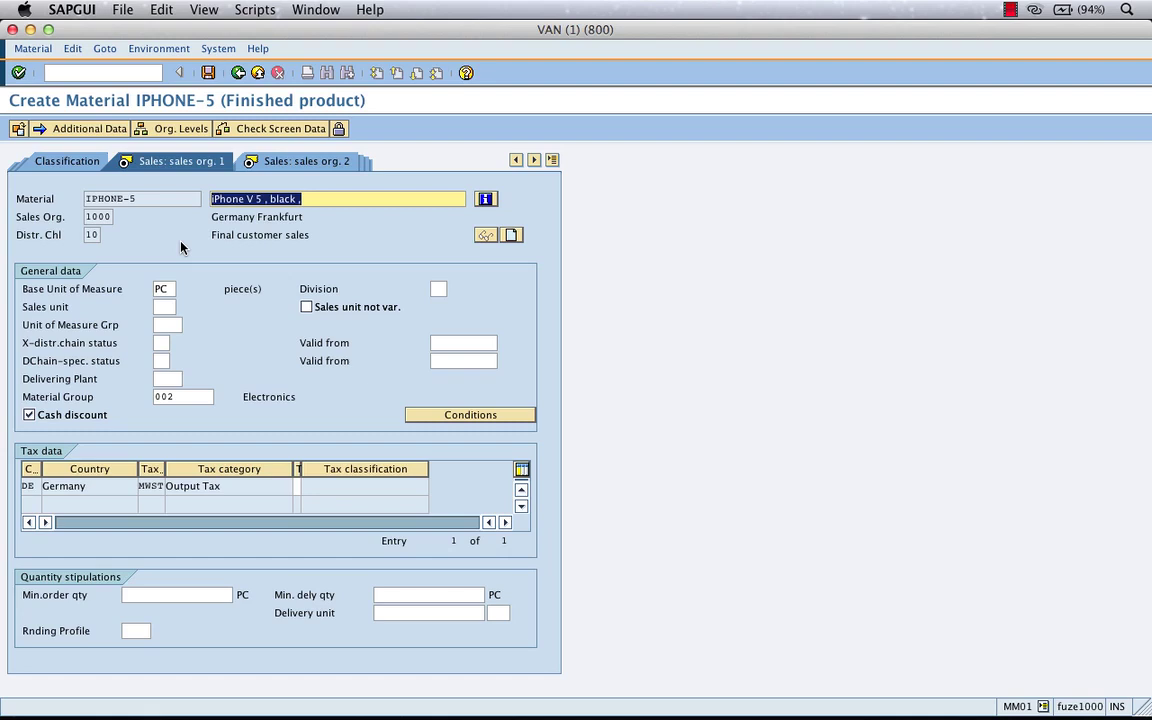
click(164, 306)
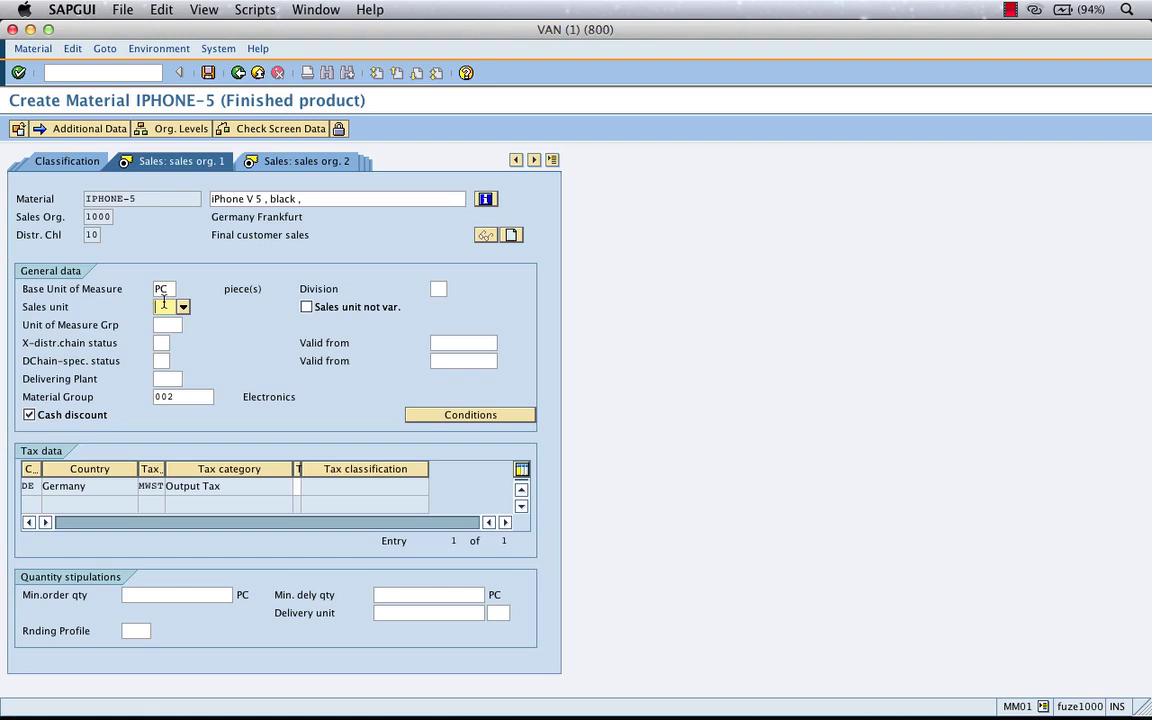
Switch to the Curio whiteboard and handwrite an underlined Coke with an arrow pointing to it from an underlined Gallons.
key(super+Tab)
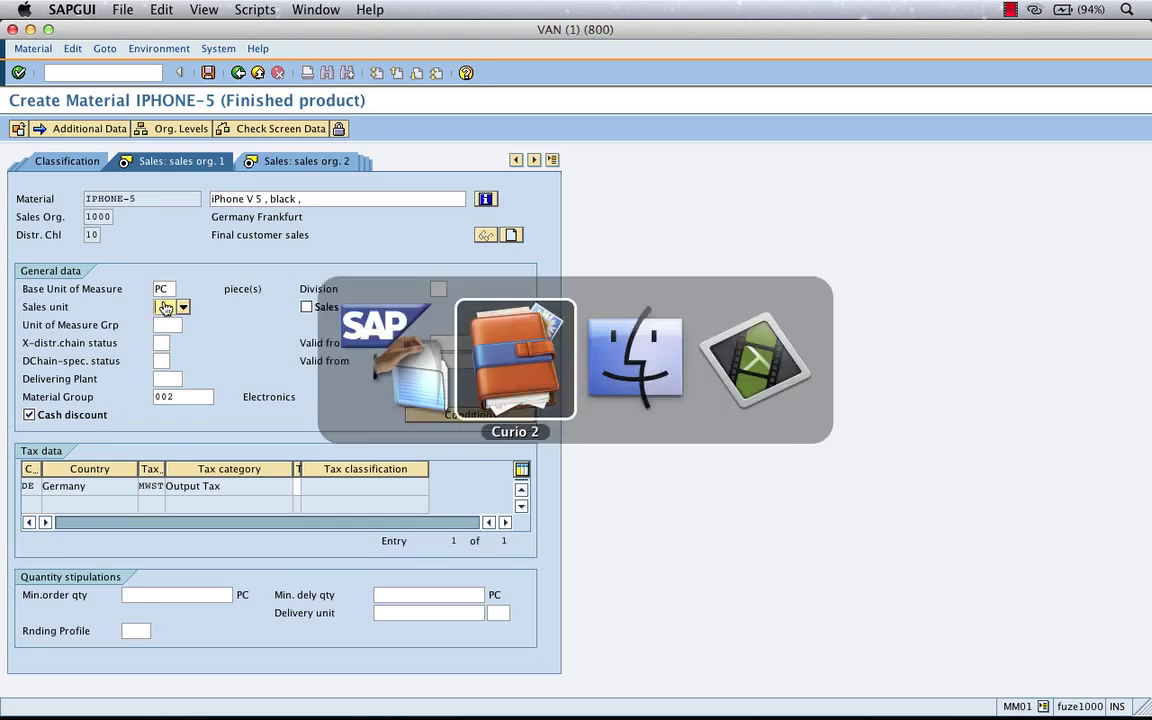
scroll(165, 307, down, 5)
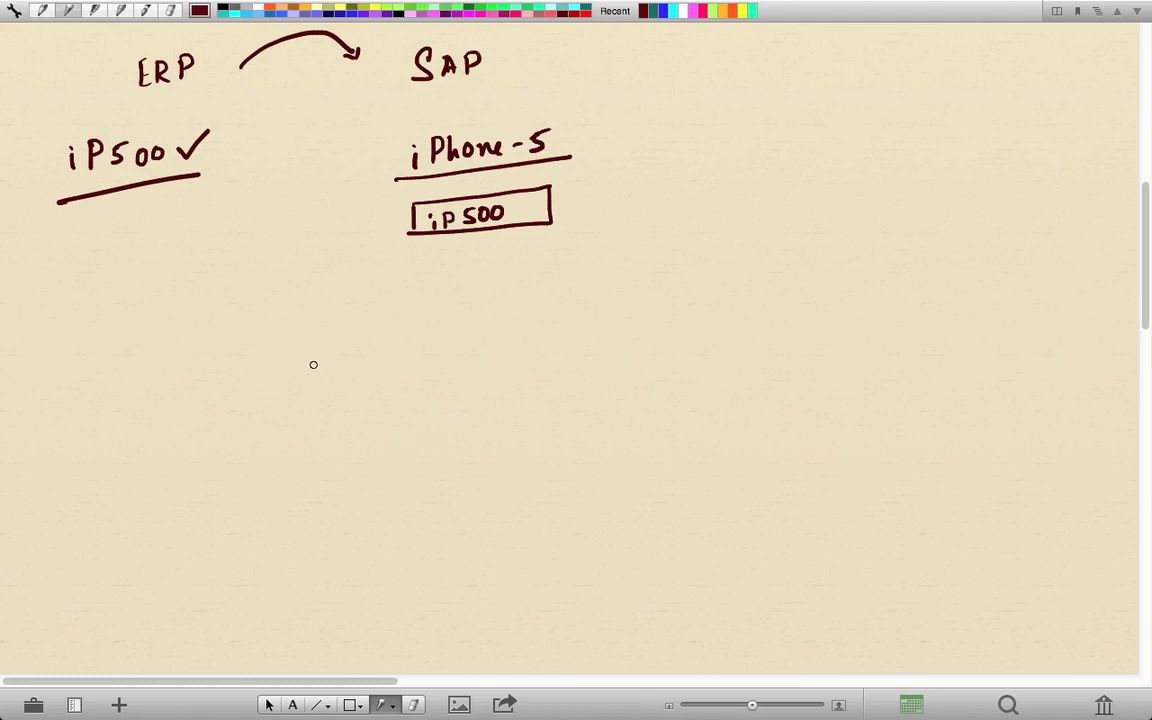
mouse_move(297, 347)
mouse_down()
mouse_move(298, 380)
mouse_move(345, 372)
mouse_up()
mouse_move(265, 400)
mouse_down()
mouse_move(358, 391)
mouse_move(446, 336)
mouse_up()
drag(376, 347, 381, 361)
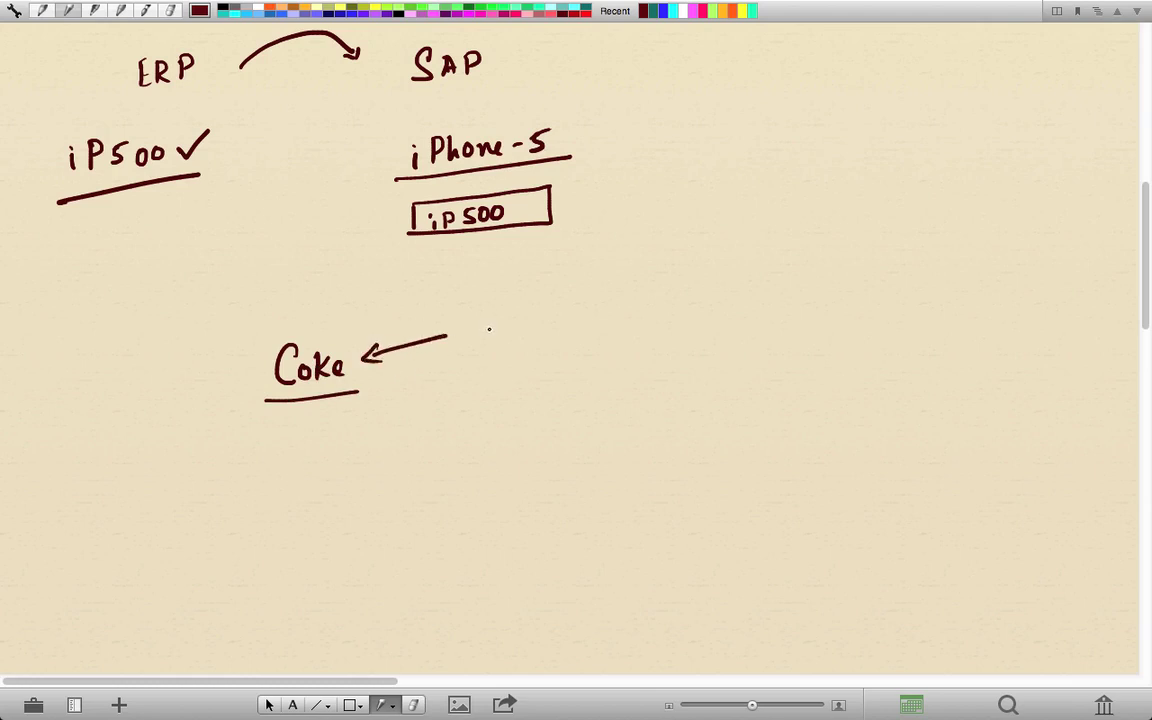
mouse_move(497, 305)
mouse_down()
mouse_move(492, 352)
mouse_move(565, 330)
mouse_up()
drag(578, 310, 569, 328)
drag(457, 364, 599, 329)
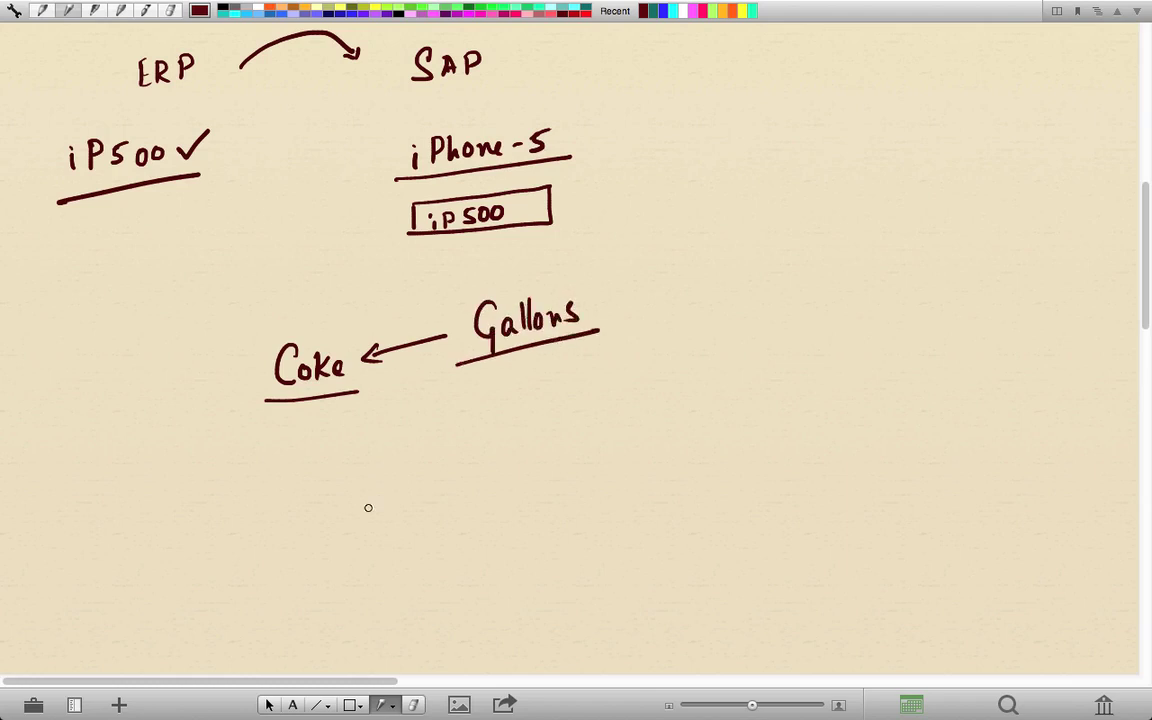
Draw two branching arrows down from Coke and handwrite Cans and 6 pack beneath them.
mouse_move(291, 431)
mouse_down()
mouse_move(148, 468)
mouse_move(153, 499)
mouse_up()
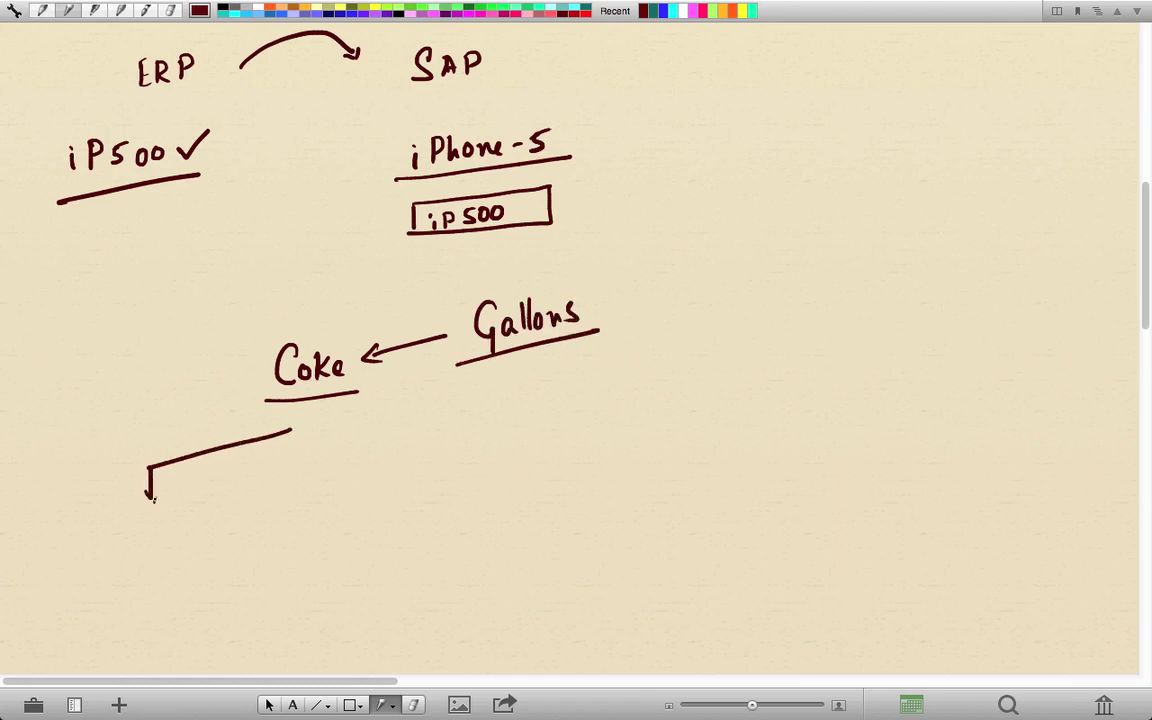
mouse_move(295, 429)
mouse_down()
mouse_move(232, 468)
mouse_move(233, 497)
mouse_up()
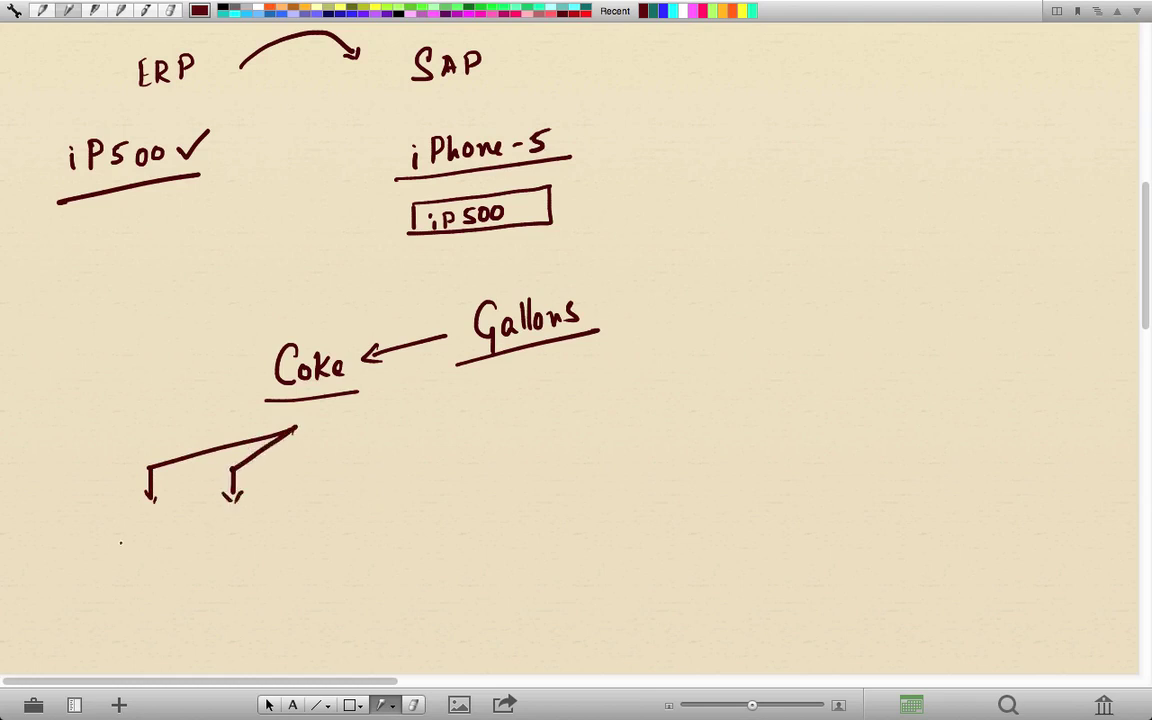
mouse_move(117, 521)
mouse_down()
mouse_move(115, 549)
mouse_move(145, 548)
mouse_up()
drag(154, 530, 148, 548)
drag(225, 514, 222, 540)
mouse_move(243, 518)
mouse_down()
mouse_move(244, 558)
mouse_move(250, 536)
mouse_move(281, 538)
mouse_up()
drag(290, 515, 294, 533)
Draw a third branch arrow from Coke and handwrite Fridge Pack below it.
mouse_move(300, 428)
mouse_down()
mouse_move(389, 452)
mouse_move(380, 535)
mouse_move(396, 510)
mouse_up()
mouse_move(398, 524)
mouse_down()
mouse_move(442, 522)
mouse_move(395, 572)
mouse_move(408, 560)
mouse_up()
drag(410, 562, 422, 568)
drag(434, 556, 428, 568)
mouse_move(440, 542)
mouse_down()
mouse_move(440, 572)
mouse_move(456, 570)
mouse_up()
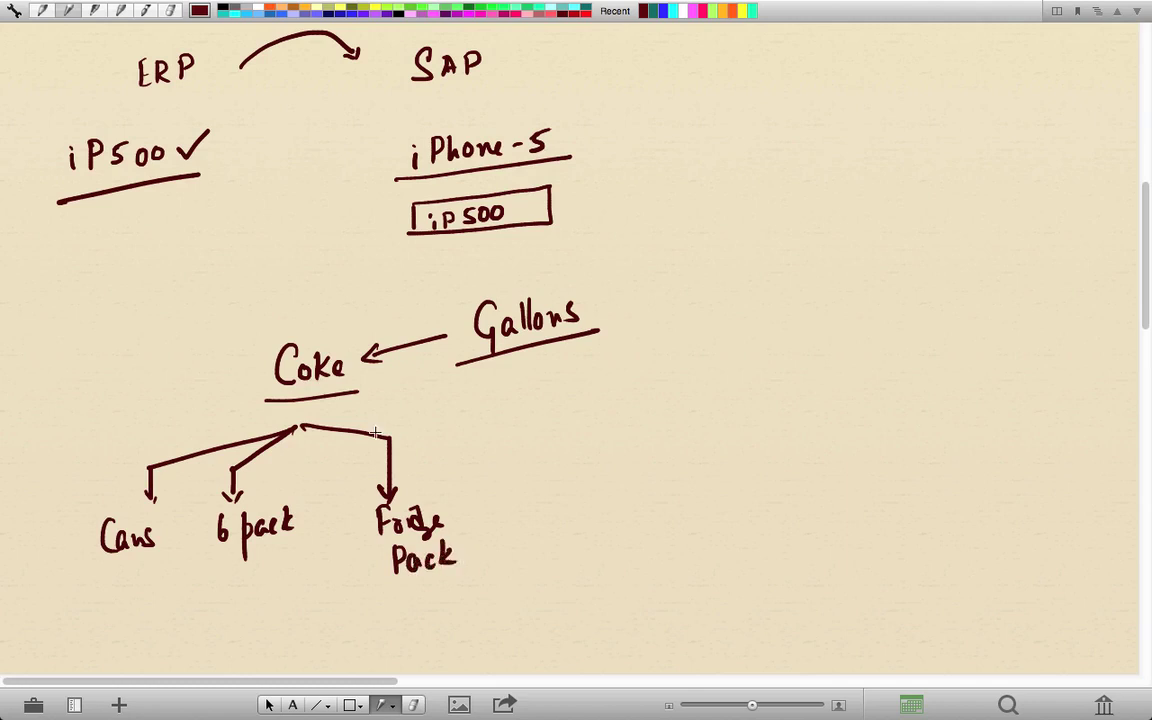
Draw a fourth branch arrow from Coke and handwrite 1.5 Gallons below it.
mouse_move(301, 424)
mouse_down()
mouse_move(535, 422)
mouse_move(558, 487)
mouse_up()
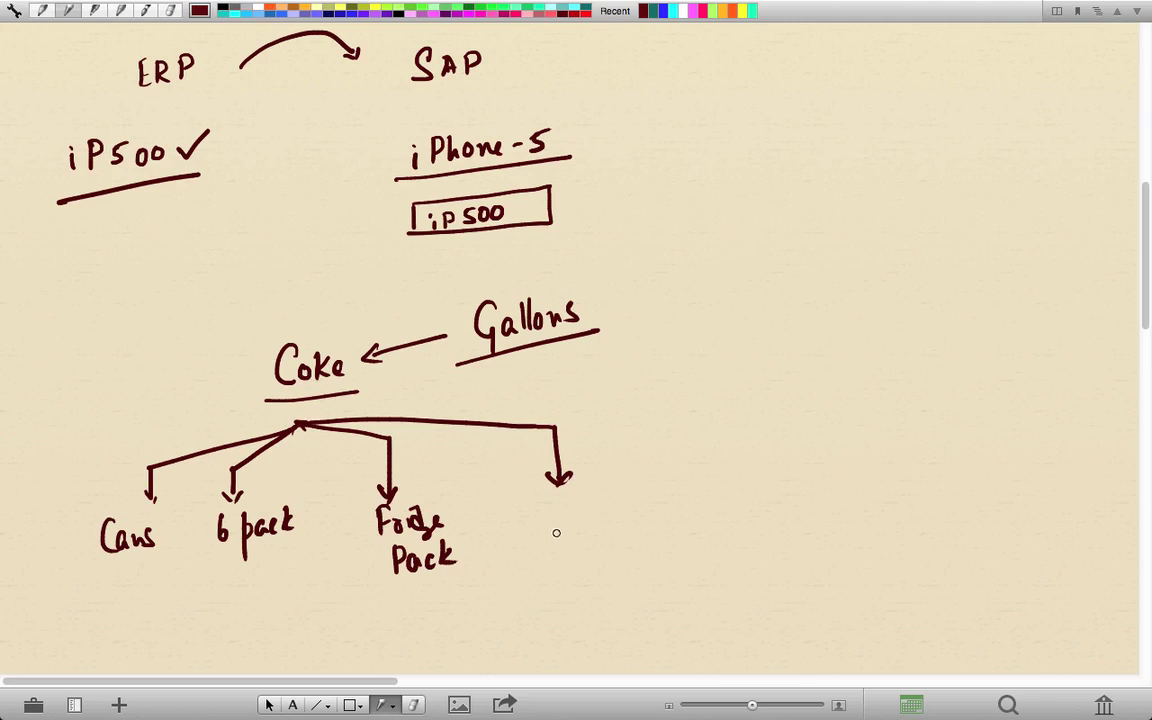
mouse_move(538, 517)
mouse_down()
mouse_move(538, 543)
mouse_move(569, 530)
mouse_up()
click(549, 530)
mouse_move(596, 512)
mouse_down()
mouse_move(594, 538)
mouse_move(625, 536)
mouse_up()
mouse_move(628, 508)
mouse_down()
mouse_move(634, 536)
mouse_move(644, 532)
mouse_up()
drag(647, 532, 657, 524)
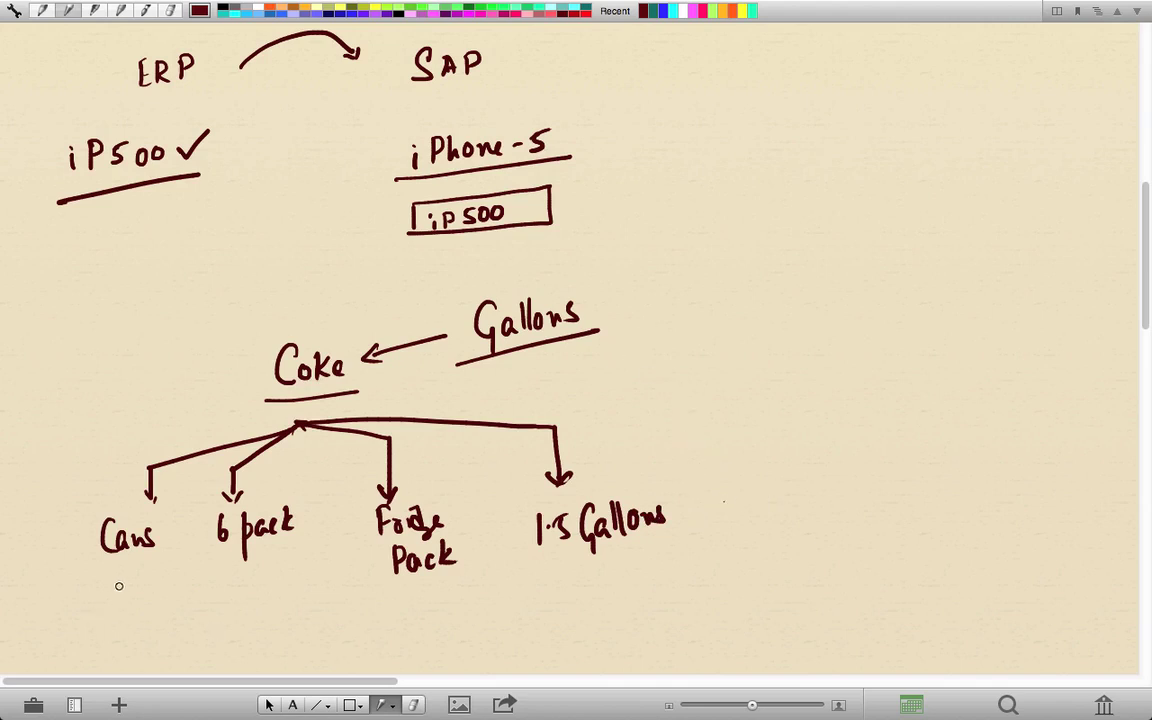
Draw a brace beneath all four pack sizes and handwrite Sales units under it.
mouse_move(84, 569)
mouse_down()
mouse_move(172, 609)
mouse_move(377, 612)
mouse_move(641, 549)
mouse_up()
mouse_move(474, 614)
mouse_down()
mouse_move(462, 622)
mouse_move(470, 646)
mouse_up()
drag(490, 628, 494, 640)
mouse_move(503, 614)
mouse_down()
mouse_move(505, 637)
mouse_move(540, 636)
mouse_move(582, 624)
mouse_move(581, 606)
mouse_up()
Handwrite Manufact unit beside Gallons with an arrow pointing toward Gallons.
drag(683, 313, 640, 313)
drag(652, 306, 652, 320)
mouse_move(699, 290)
mouse_down()
mouse_move(700, 328)
mouse_move(716, 310)
mouse_up()
mouse_move(716, 292)
mouse_down()
mouse_move(718, 328)
mouse_move(738, 312)
mouse_move(872, 305)
mouse_move(900, 290)
mouse_up()
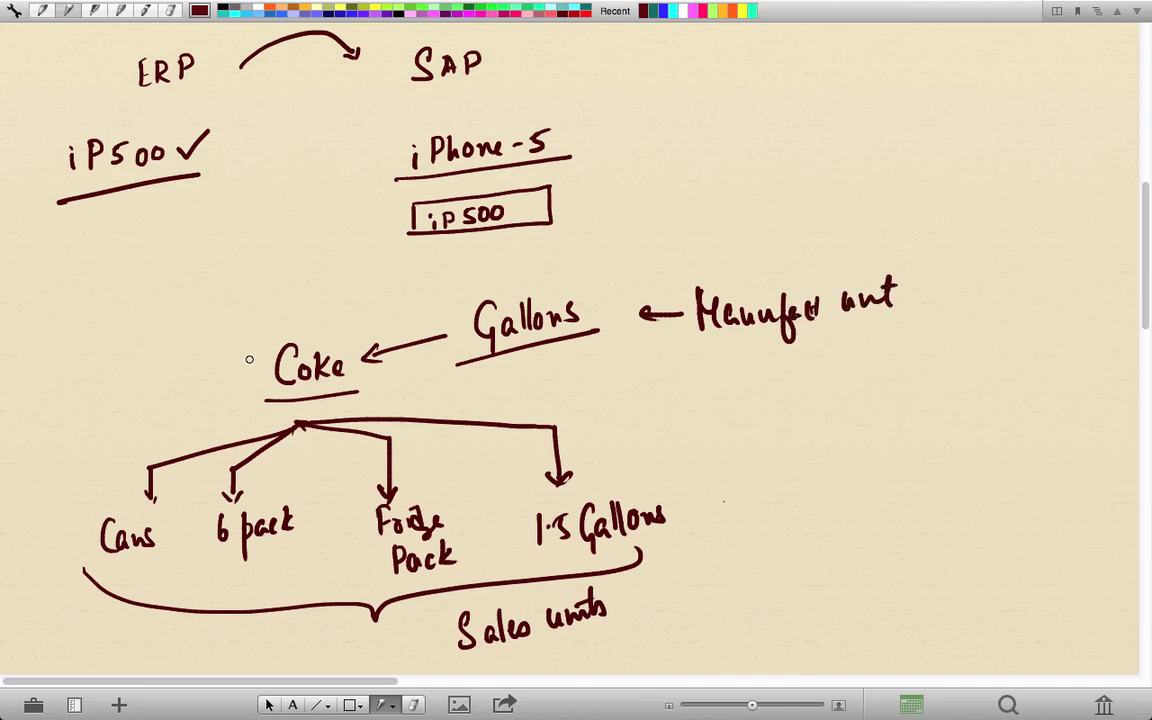
Draw an arrow from Coke to an underlined Pallets, and handwrite an underlined Purchasing beside it.
drag(255, 358, 181, 315)
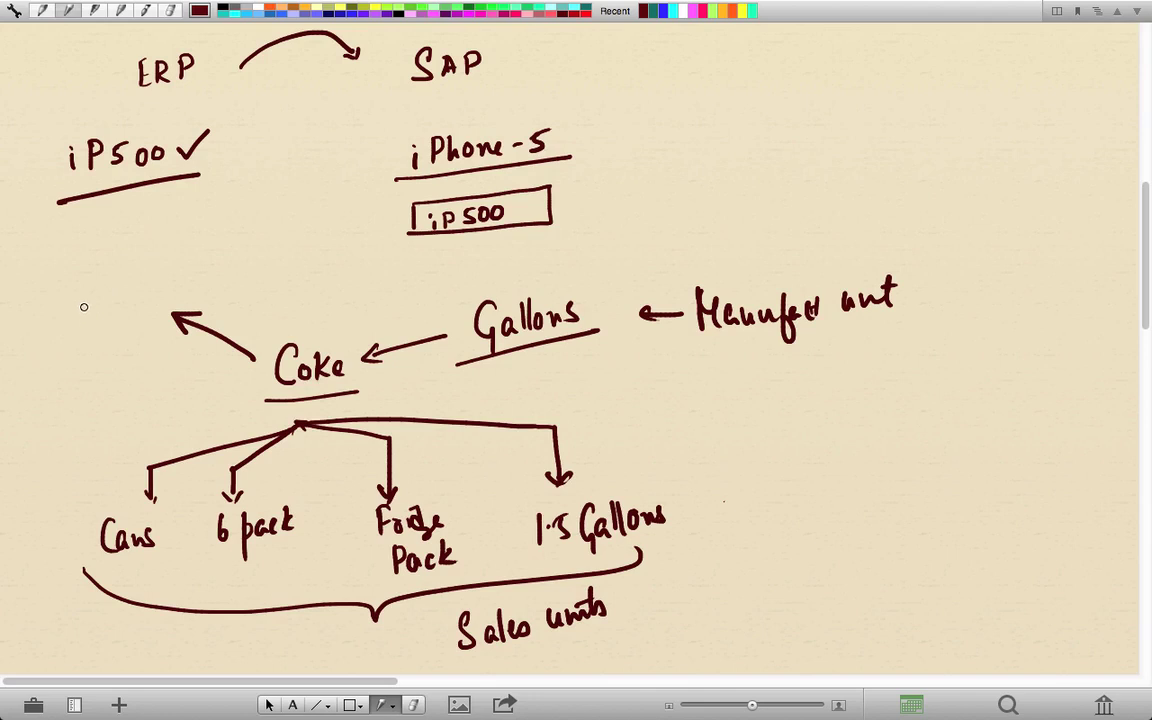
mouse_move(77, 292)
mouse_down()
mouse_move(78, 318)
mouse_move(80, 306)
mouse_move(150, 290)
mouse_move(188, 305)
mouse_up()
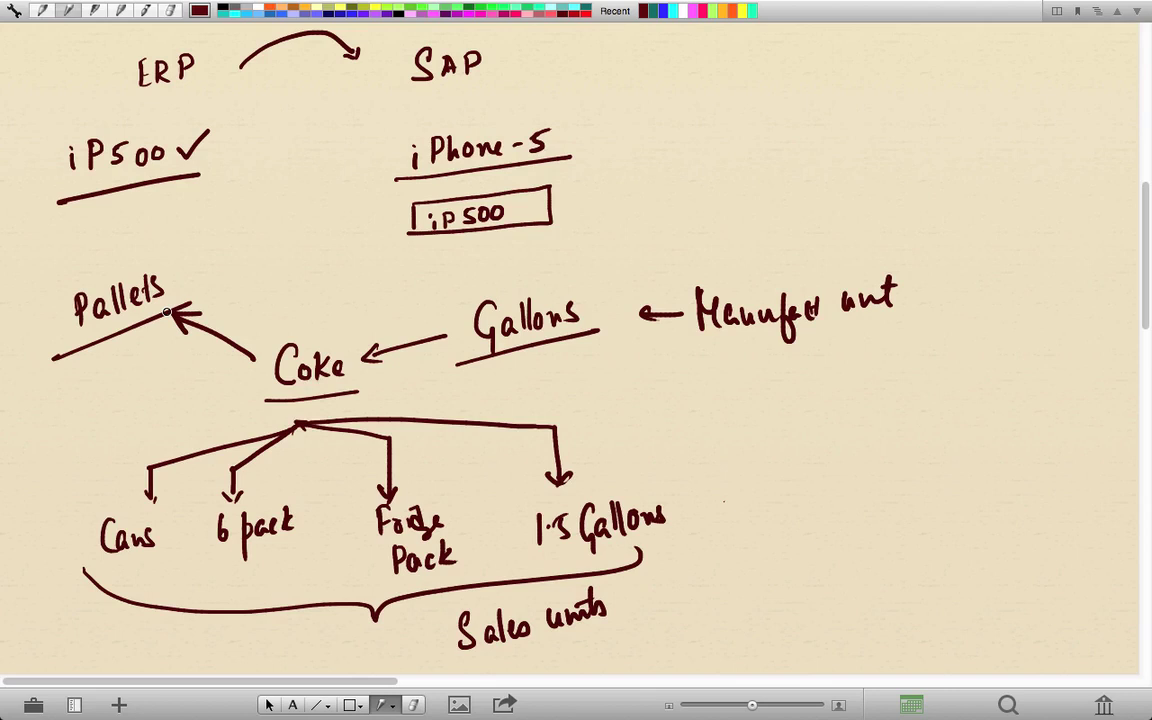
mouse_move(199, 259)
mouse_down()
mouse_move(200, 288)
mouse_move(201, 278)
mouse_up()
mouse_move(216, 266)
mouse_down()
mouse_move(249, 222)
mouse_move(314, 246)
mouse_up()
drag(200, 296, 343, 252)
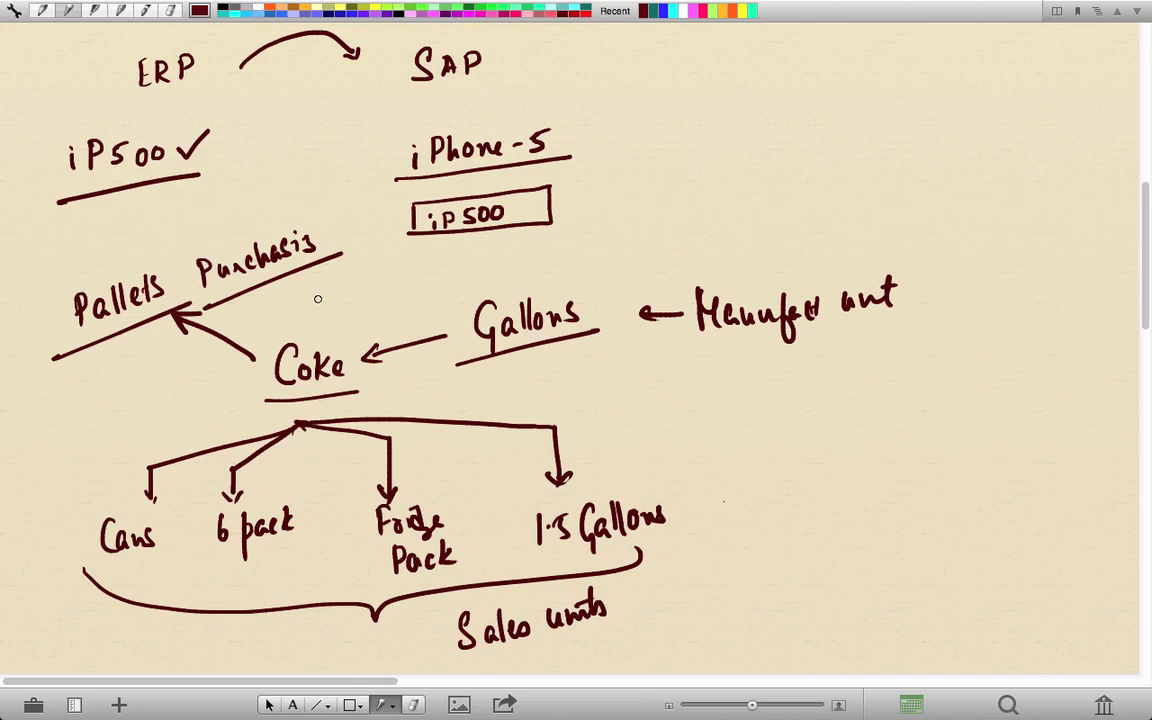
Handwrite a circled 1 = 1000 beneath Purchasing.
mouse_move(282, 292)
mouse_down()
mouse_move(285, 316)
mouse_move(290, 288)
mouse_move(362, 289)
mouse_up()
mouse_move(378, 270)
mouse_down()
mouse_move(372, 284)
mouse_move(379, 271)
mouse_up()
drag(393, 269, 407, 269)
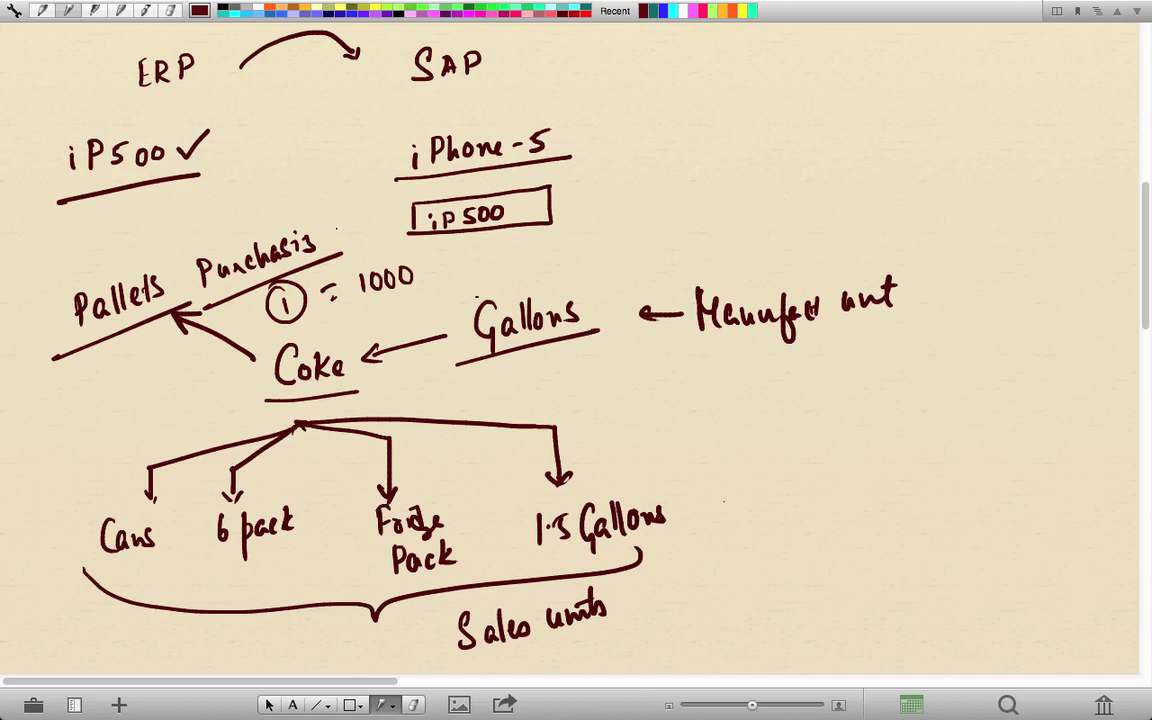
Draw a curved arrow from Purchasing to Manufact unit and another from Manufact unit to Sales units.
mouse_move(341, 231)
mouse_down()
mouse_move(512, 266)
mouse_move(670, 254)
mouse_move(677, 275)
mouse_move(687, 265)
mouse_up()
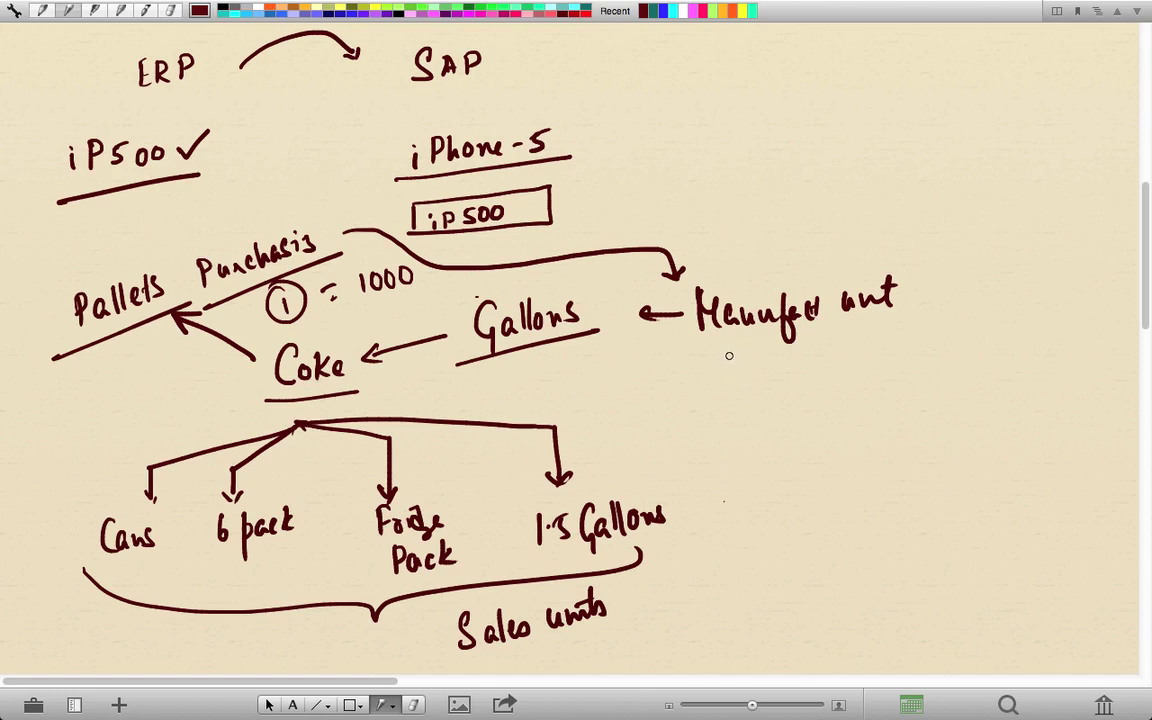
mouse_move(729, 355)
mouse_down()
mouse_move(750, 440)
mouse_move(702, 557)
mouse_up()
drag(643, 588, 655, 599)
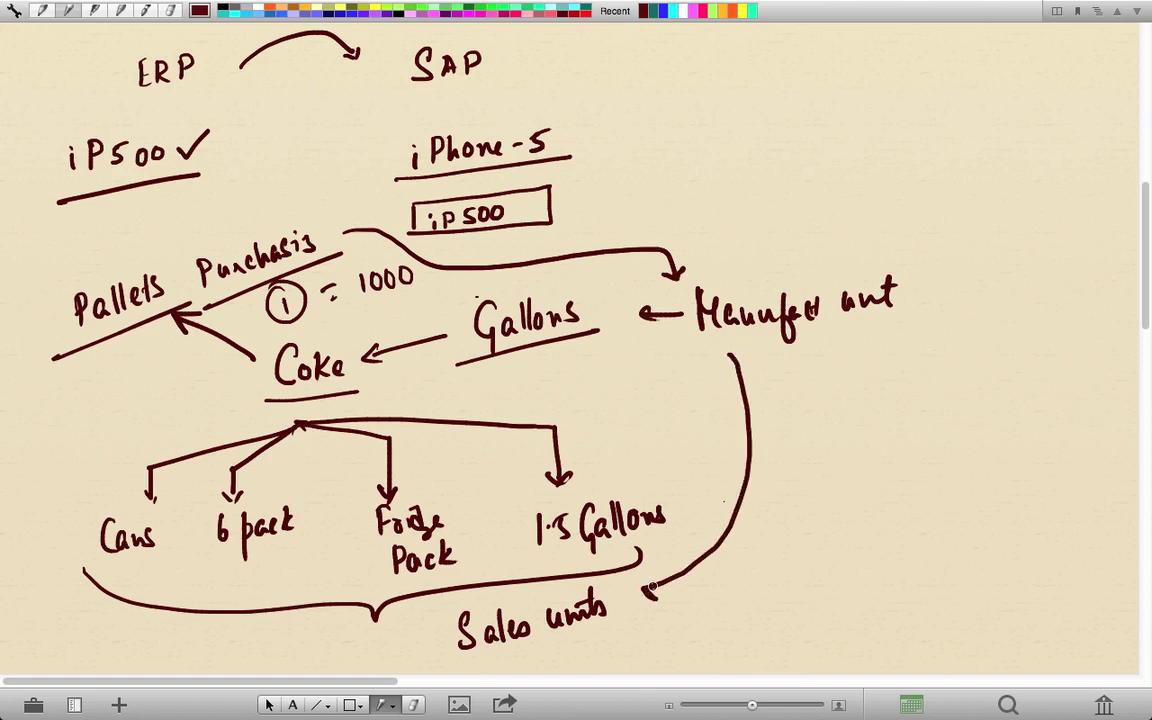
mouse_move(107, 491)
mouse_down()
mouse_move(89, 426)
mouse_move(127, 359)
mouse_move(130, 378)
mouse_up()
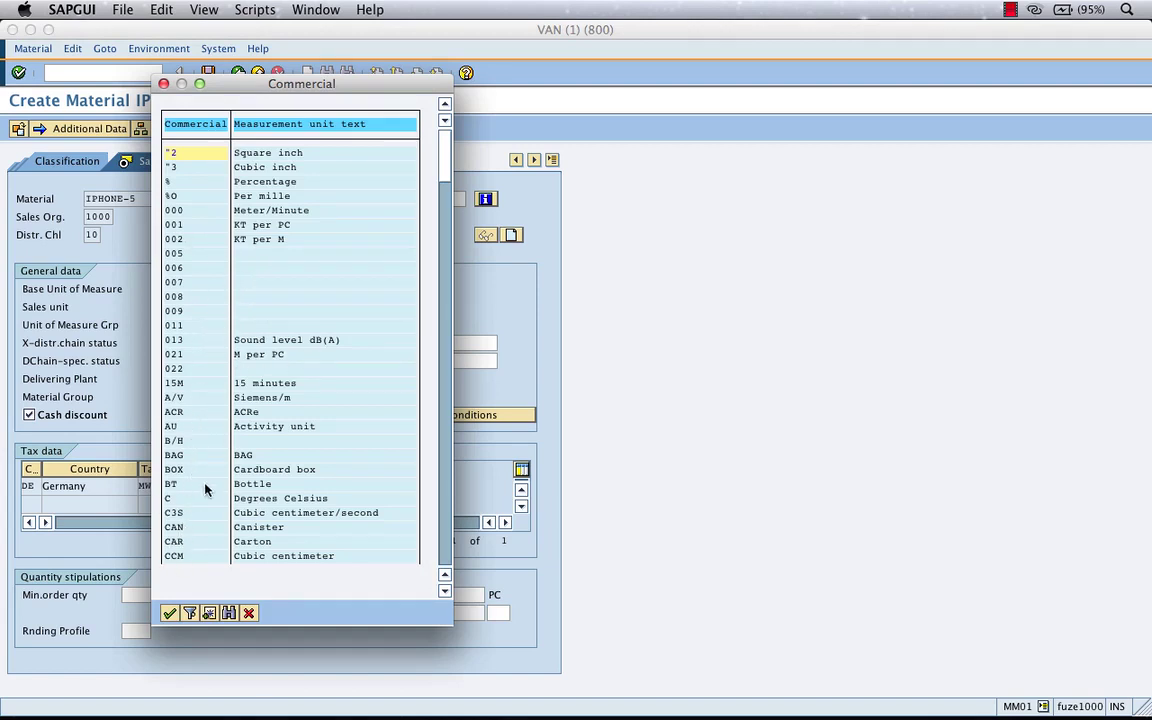
Back in SAP, set the sales unit to BOX and the delivering plant to 1200.
click(172, 469)
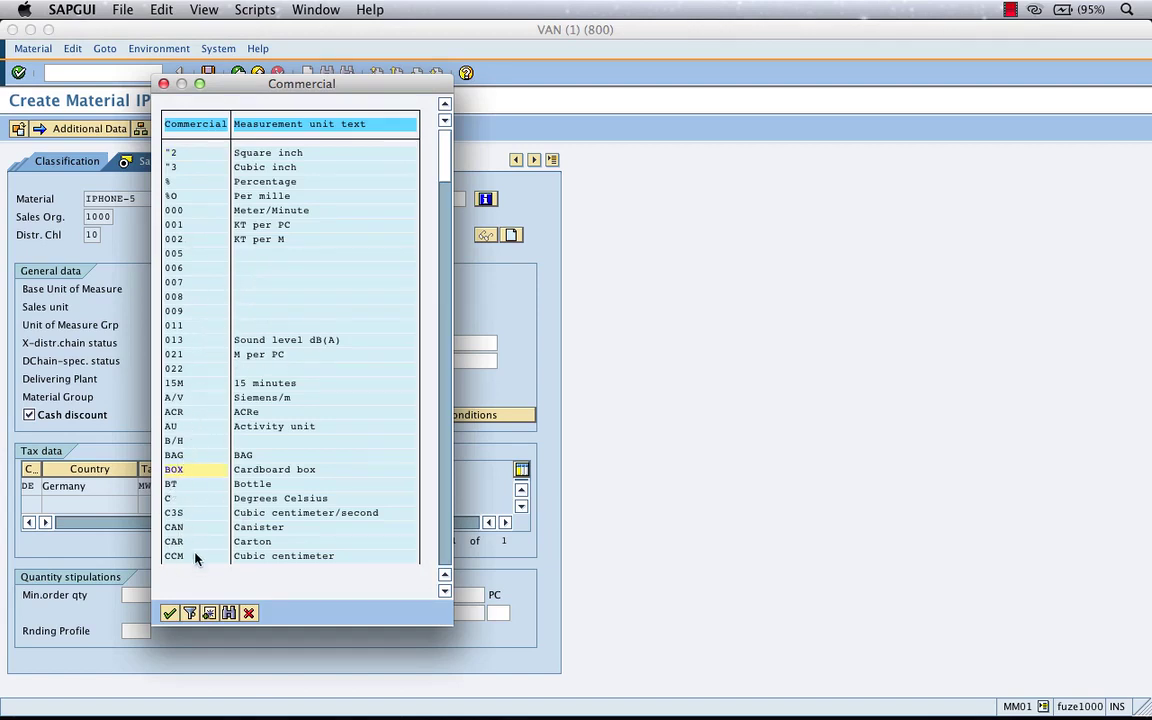
click(170, 614)
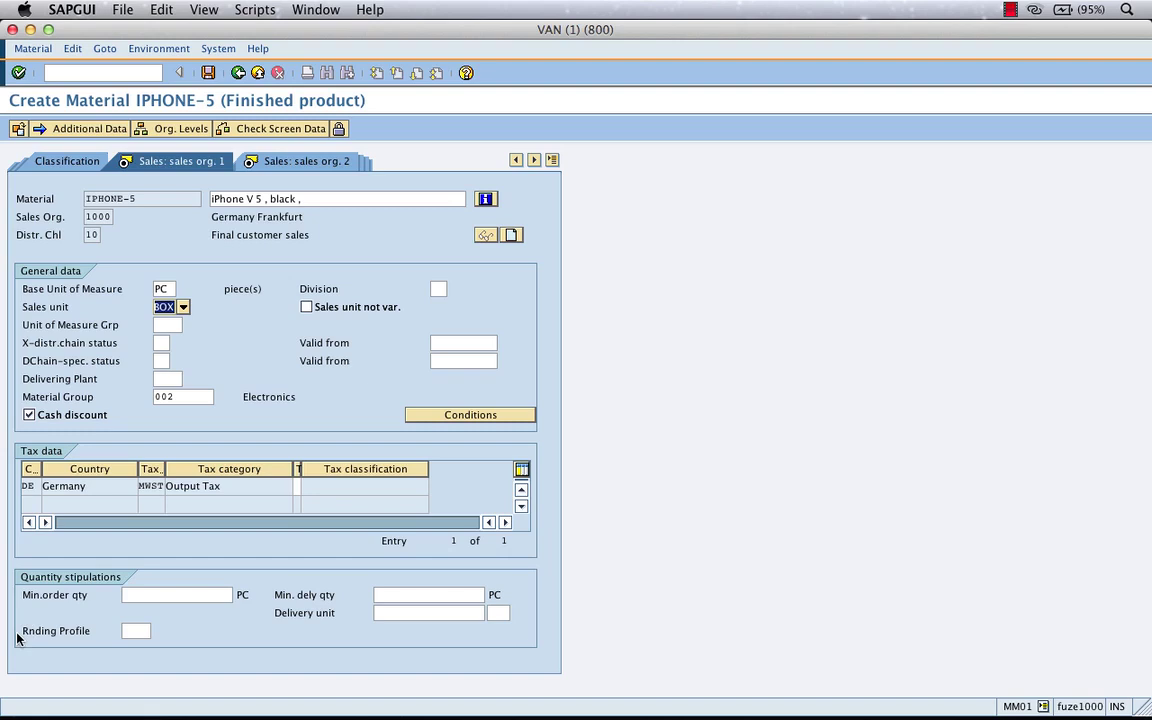
click(166, 378)
text(1200)
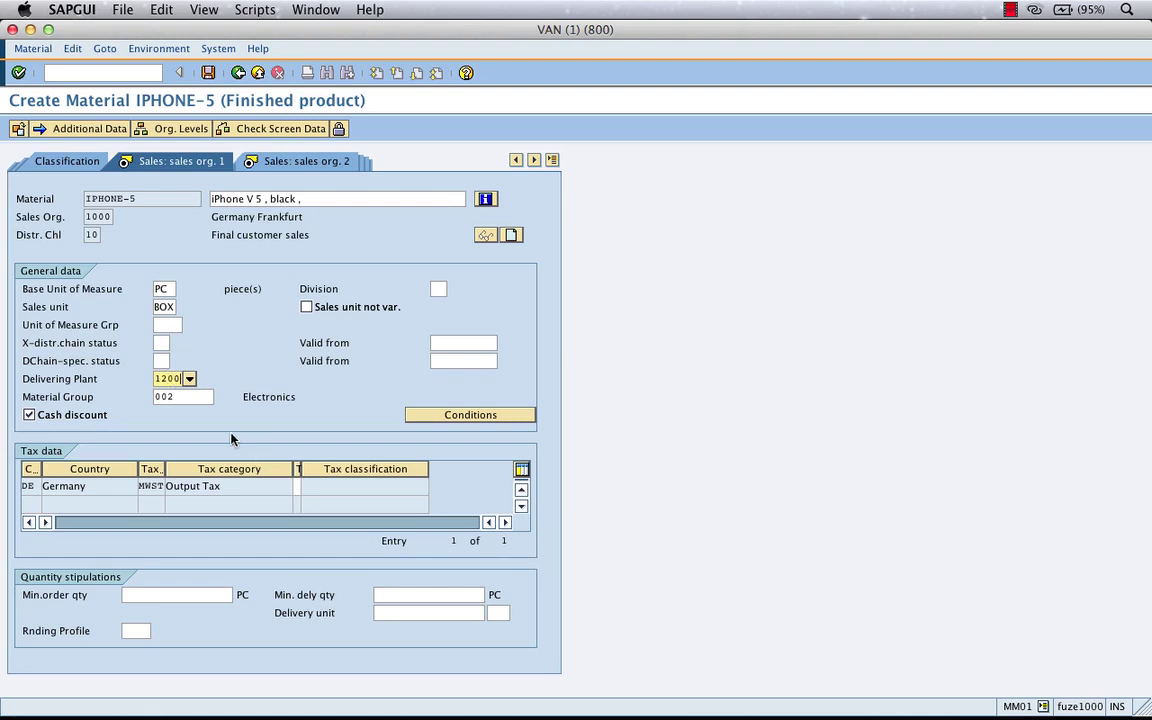
click(161, 360)
click(178, 361)
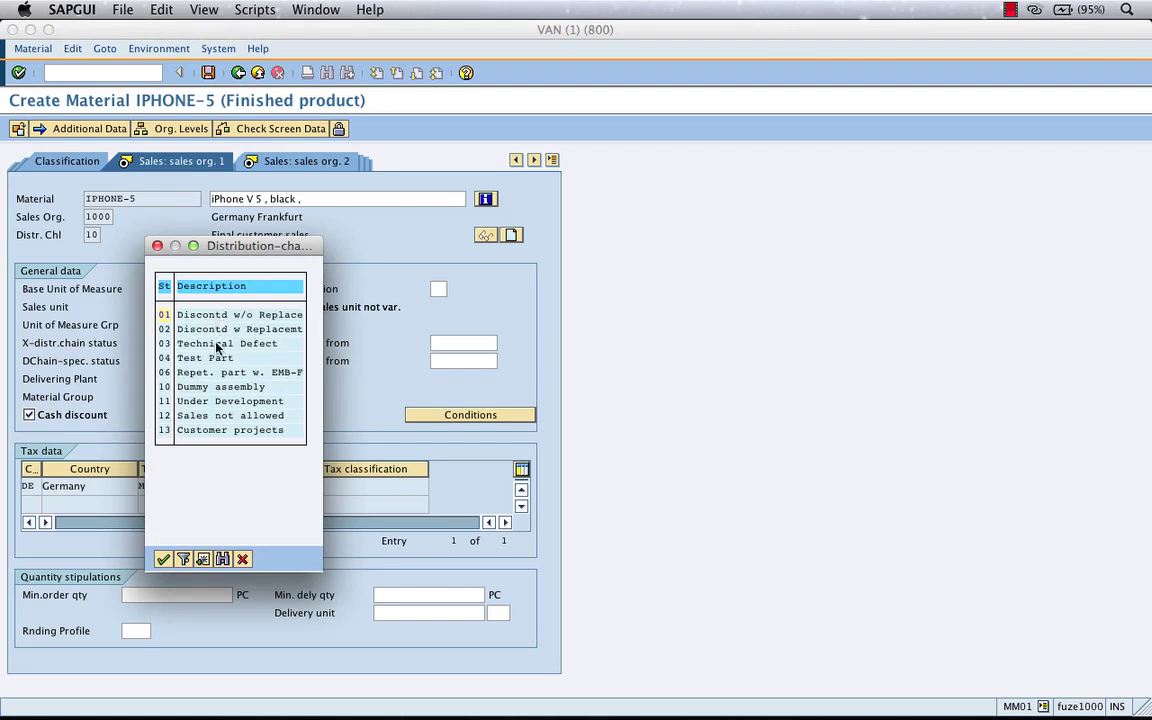
double_click(211, 320)
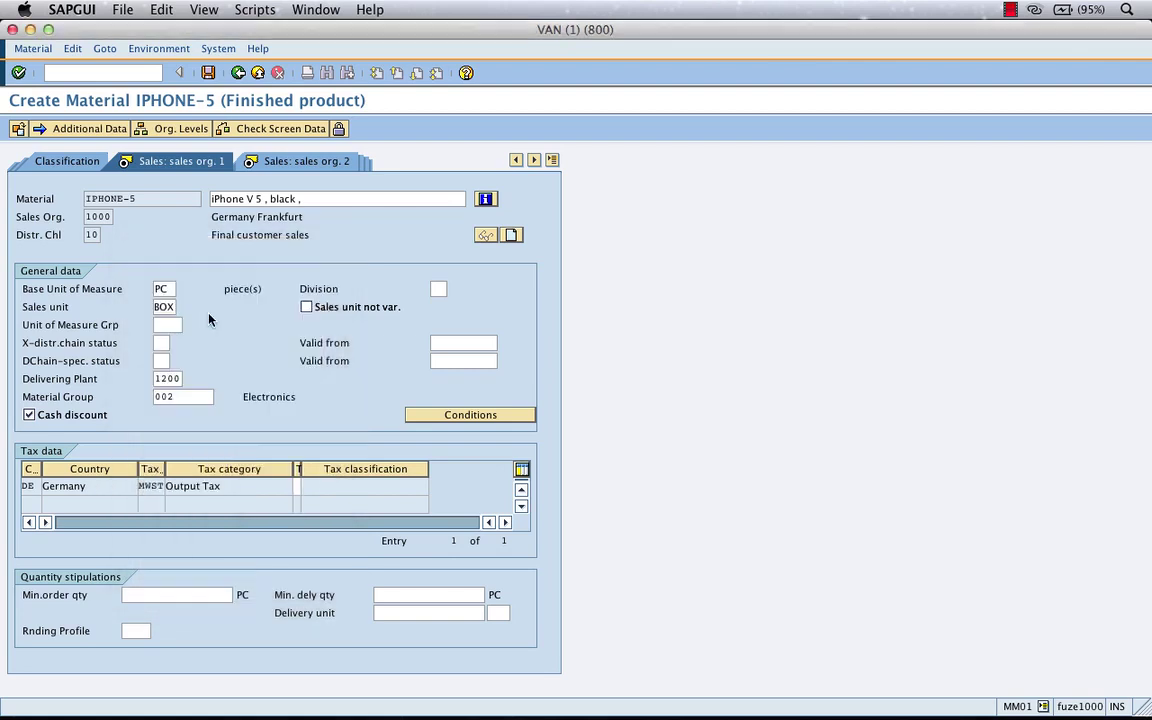
click(462, 361)
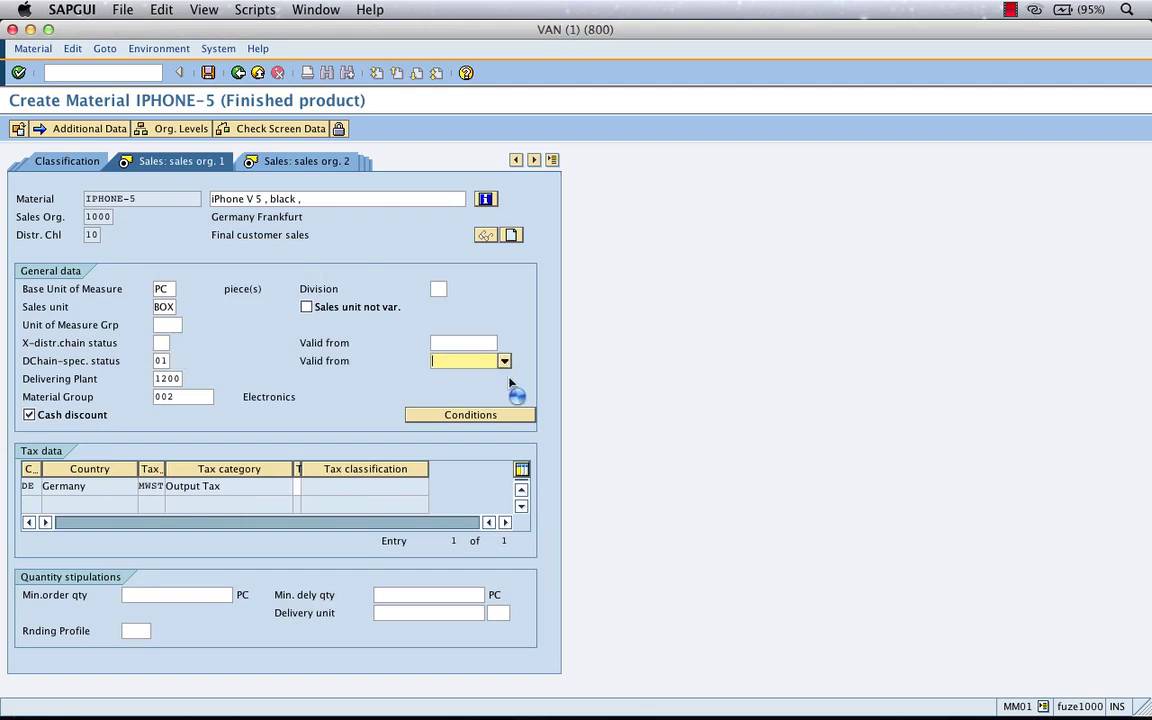
click(504, 361)
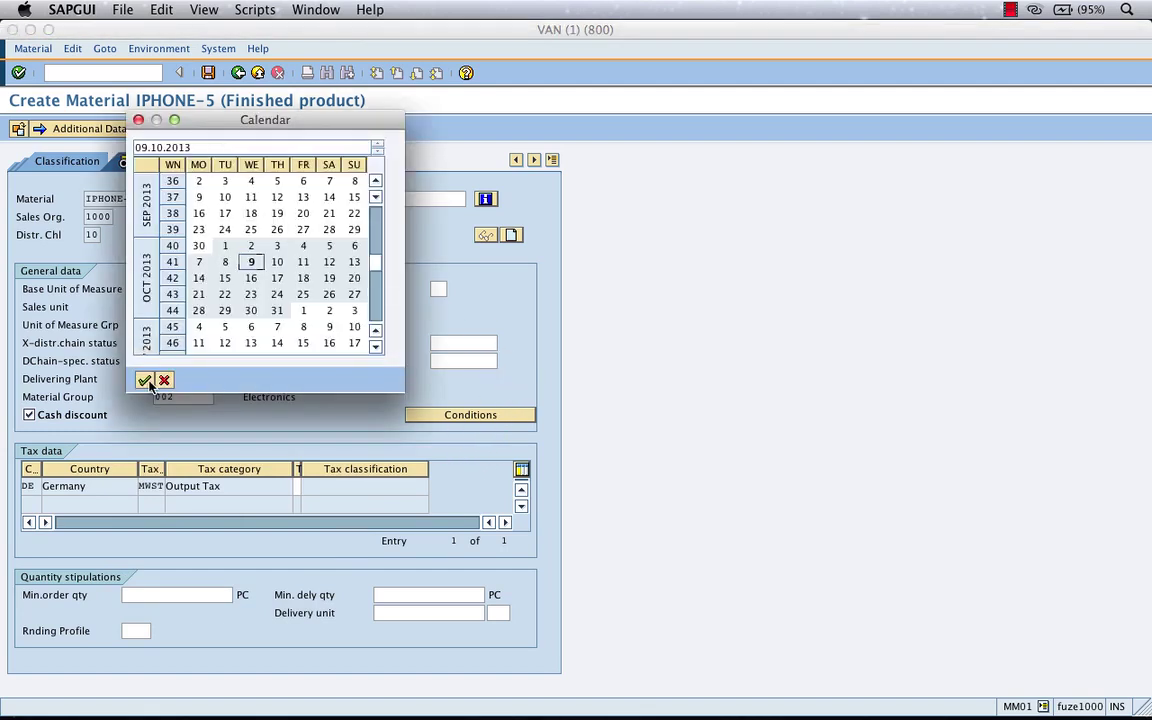
click(166, 381)
click(162, 361)
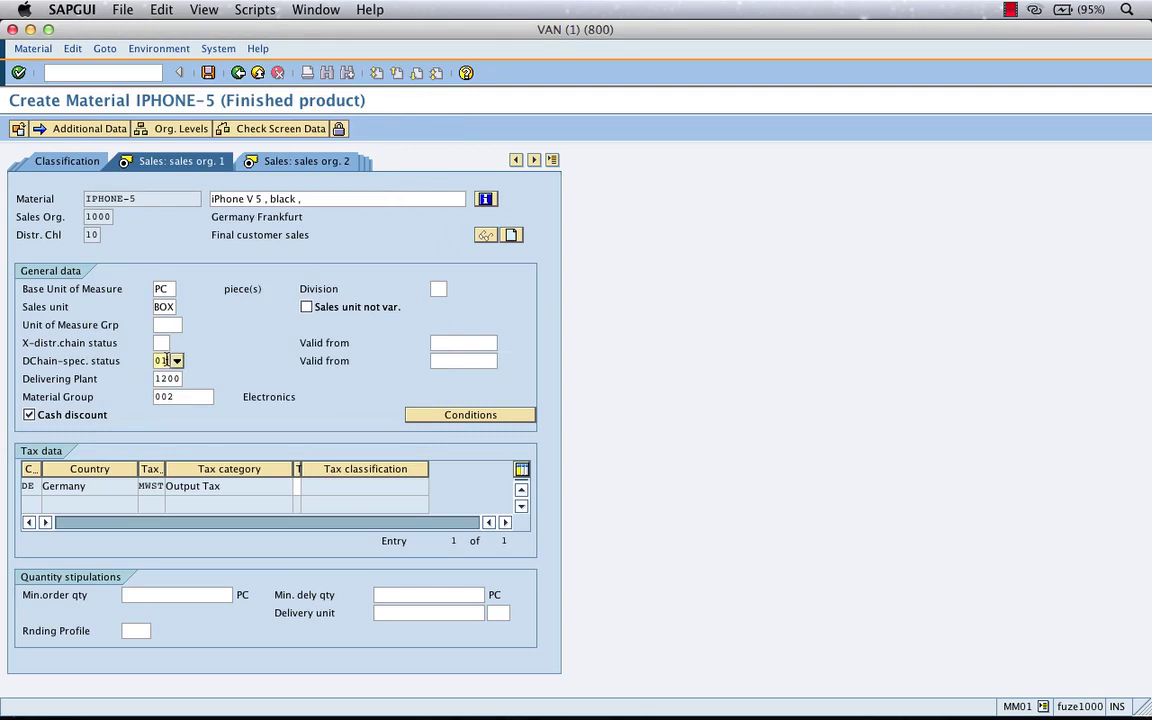
click(244, 379)
Widen the tax classification column and set Germany's output tax (MWST) classification to 1.
drag(297, 472, 371, 472)
click(346, 485)
text(1)
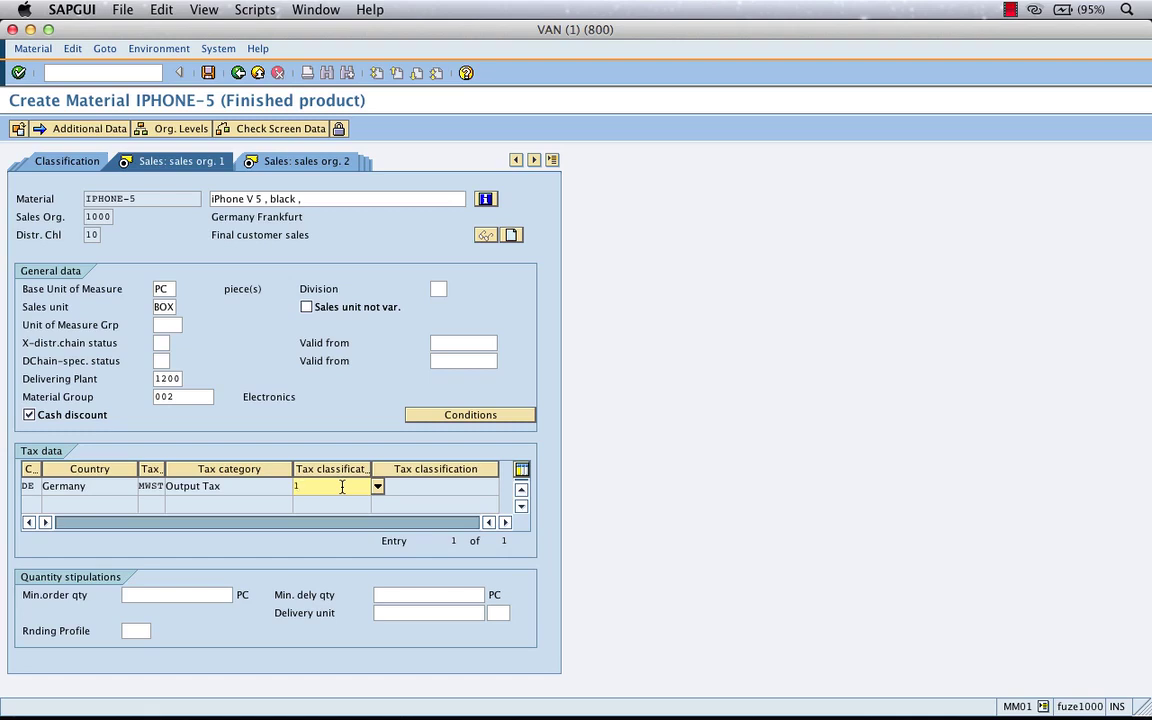
drag(325, 484, 272, 481)
click(175, 595)
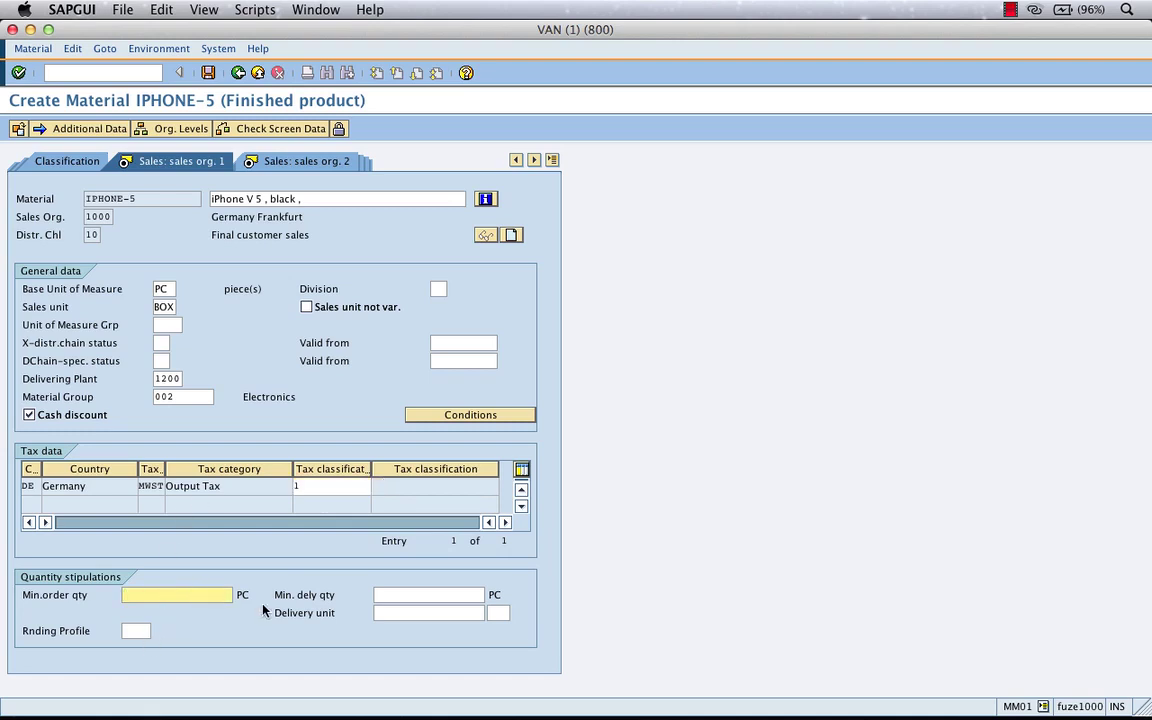
click(400, 597)
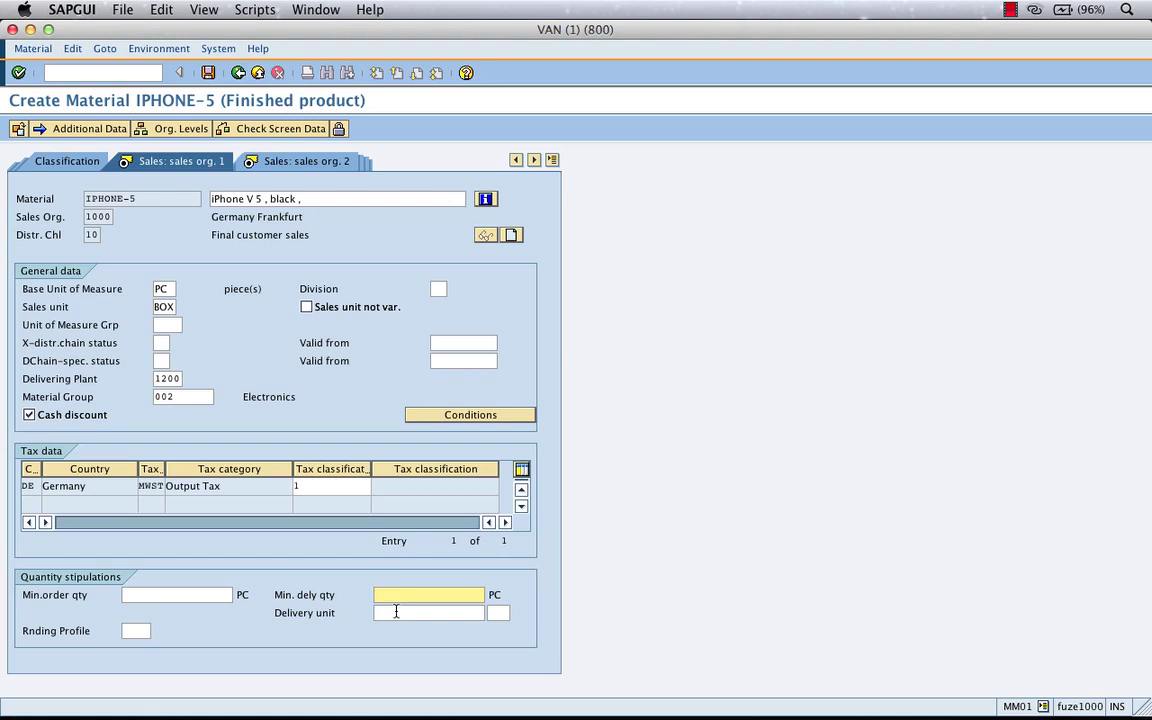
Switch to the whiteboard and, below the Coke diagram, handwrite Apple with a downward arrow to three stick figures underlined by a curved bracket.
key(super+Tab)
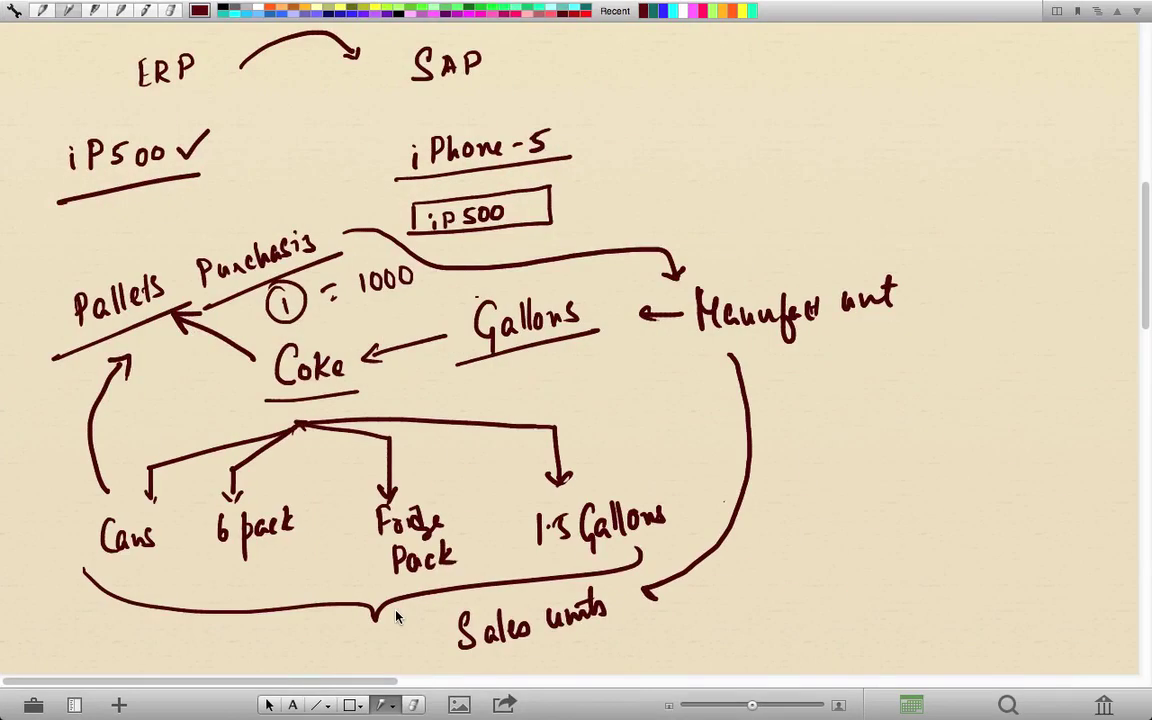
scroll(396, 612, down, 10)
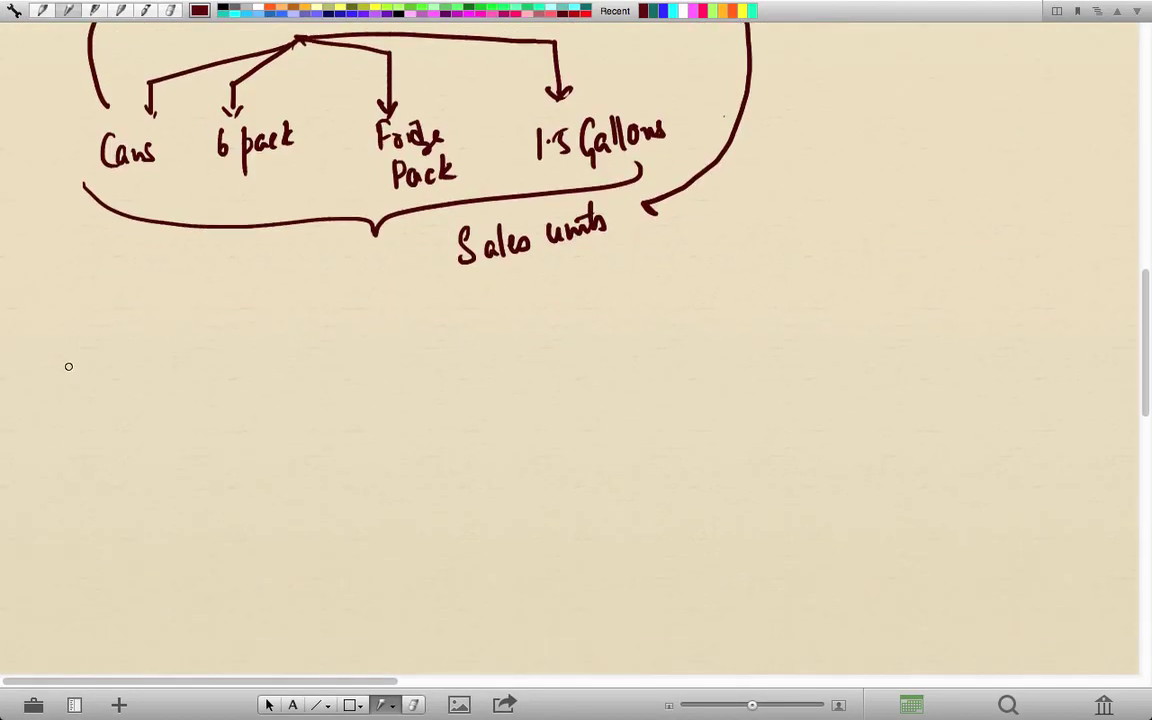
drag(162, 466, 252, 440)
drag(199, 479, 201, 522)
drag(190, 508, 200, 522)
mouse_move(209, 510)
mouse_down()
mouse_move(201, 556)
mouse_move(212, 594)
mouse_move(196, 596)
mouse_up()
drag(246, 555, 258, 584)
drag(145, 566, 144, 567)
mouse_move(143, 578)
mouse_down()
mouse_move(155, 596)
mouse_move(282, 597)
mouse_up()
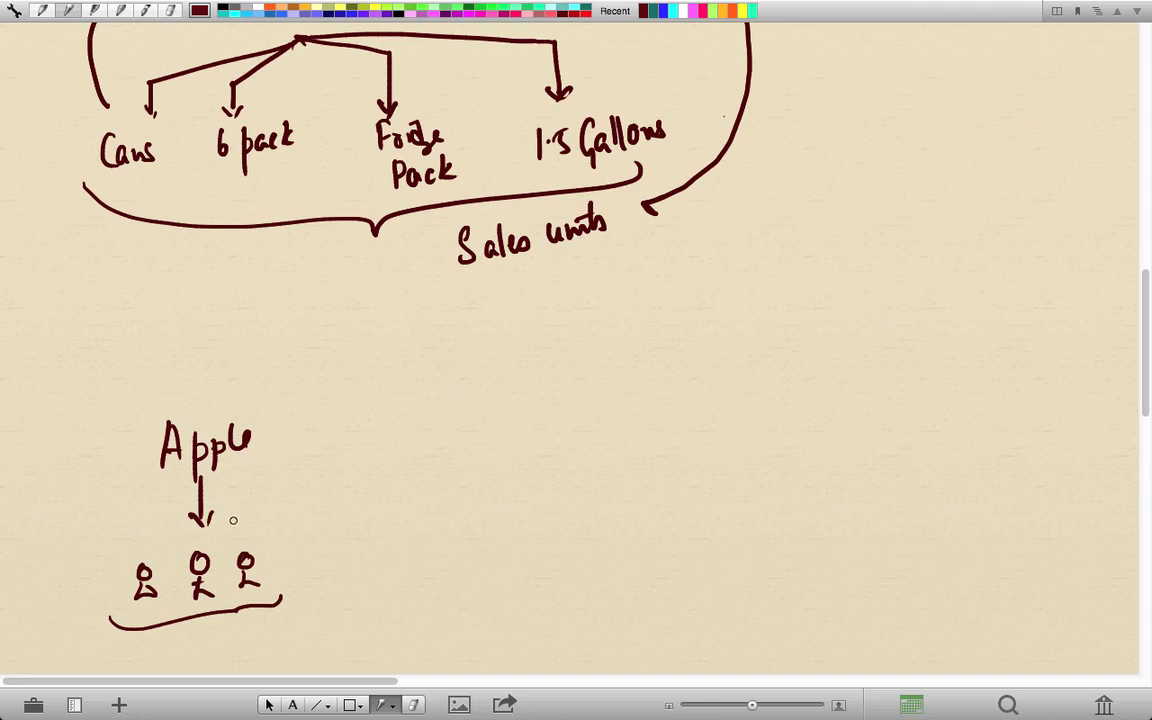
Draw arrows from Apple to the handwritten carrier names Cingular, AT&T and T-Mobile.
drag(282, 431, 368, 410)
drag(354, 403, 356, 419)
mouse_move(403, 385)
mouse_down()
mouse_move(405, 415)
mouse_move(418, 420)
mouse_move(440, 400)
mouse_move(486, 396)
mouse_up()
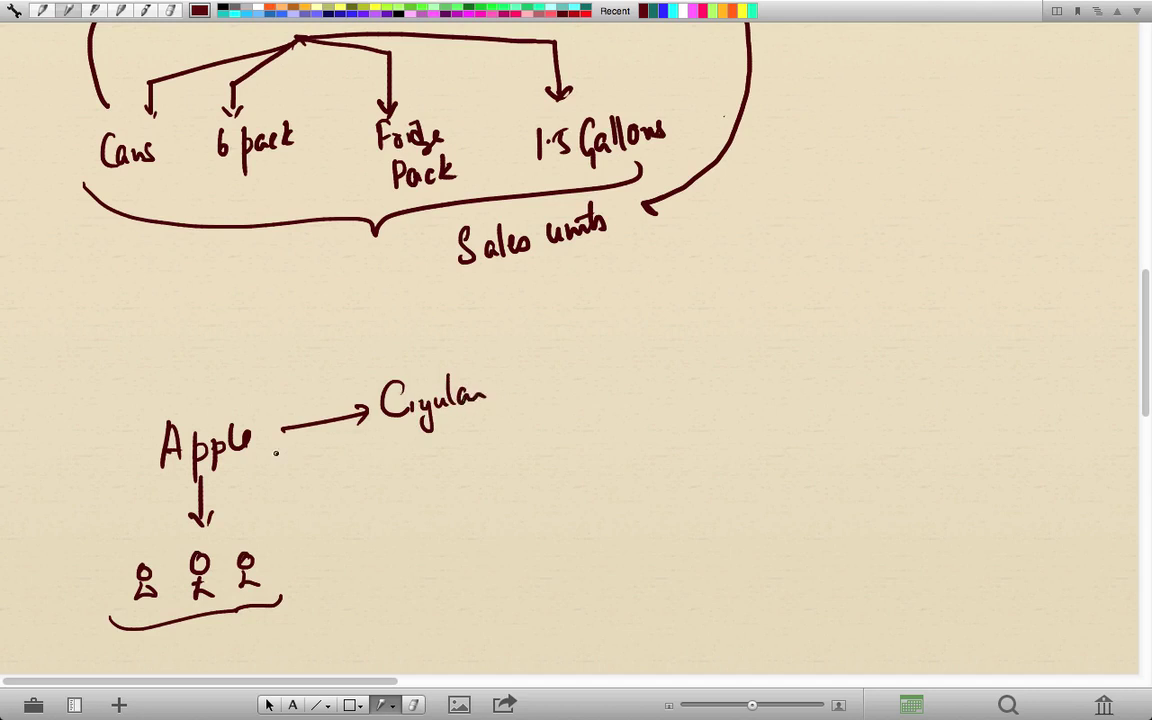
mouse_move(276, 453)
mouse_down()
mouse_move(358, 486)
mouse_move(428, 460)
mouse_move(470, 460)
mouse_move(300, 474)
mouse_move(378, 538)
mouse_move(510, 535)
mouse_move(534, 512)
mouse_up()
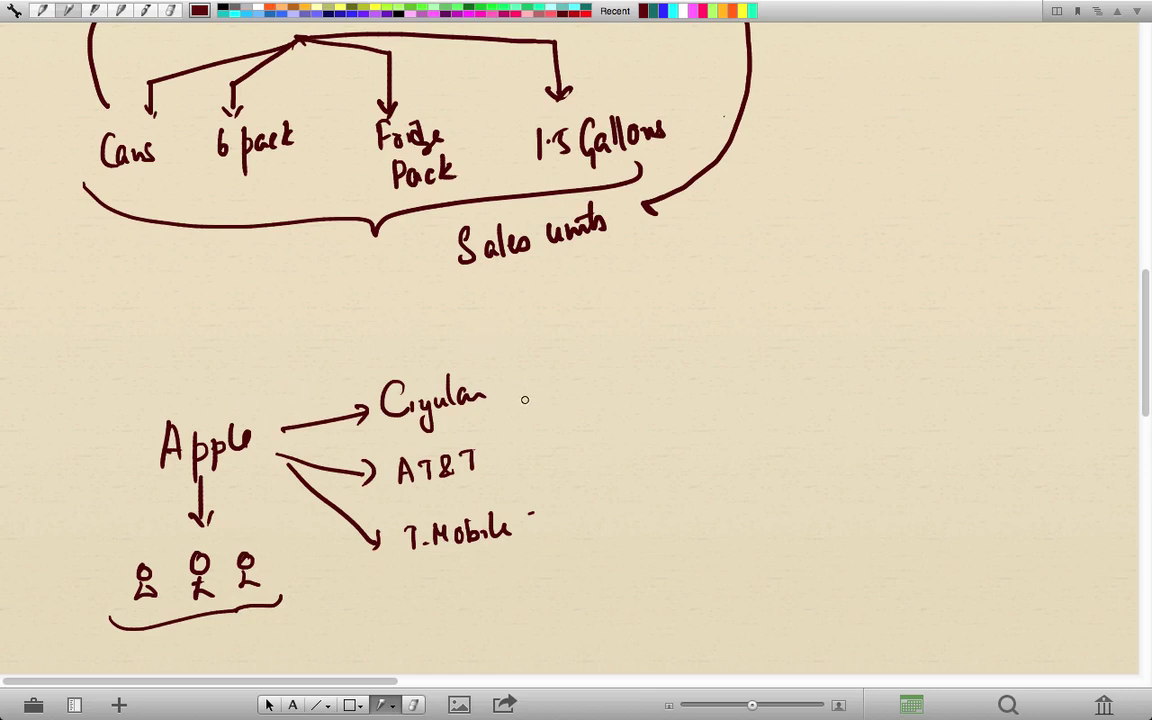
mouse_move(534, 368)
mouse_down()
mouse_move(539, 388)
mouse_move(524, 372)
mouse_up()
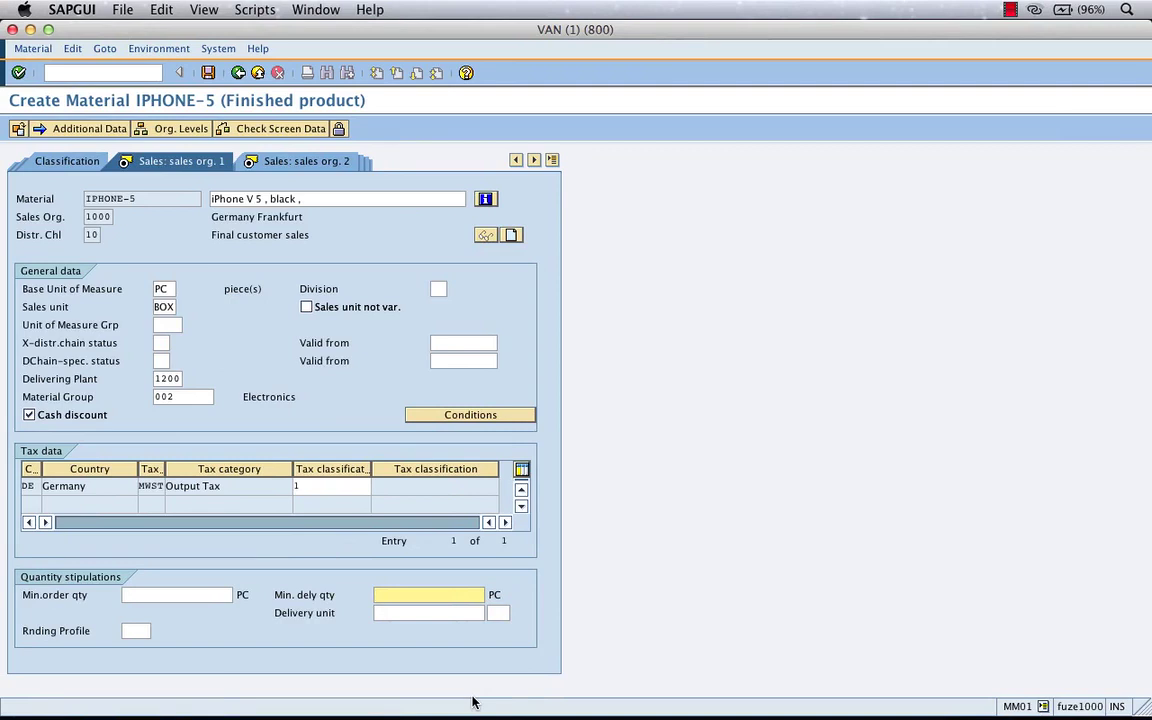
Back in SAP, set both the minimum order quantity and the minimum delivery quantity to 10 PC.
click(147, 594)
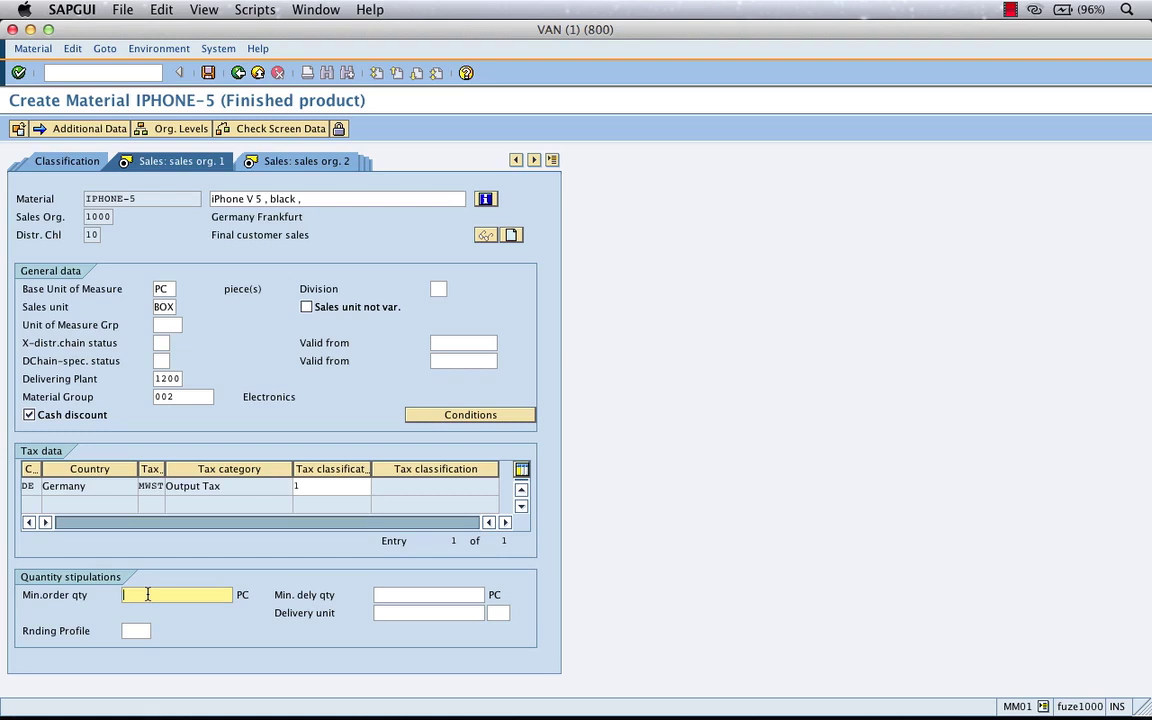
click(147, 595)
text(10)
click(402, 590)
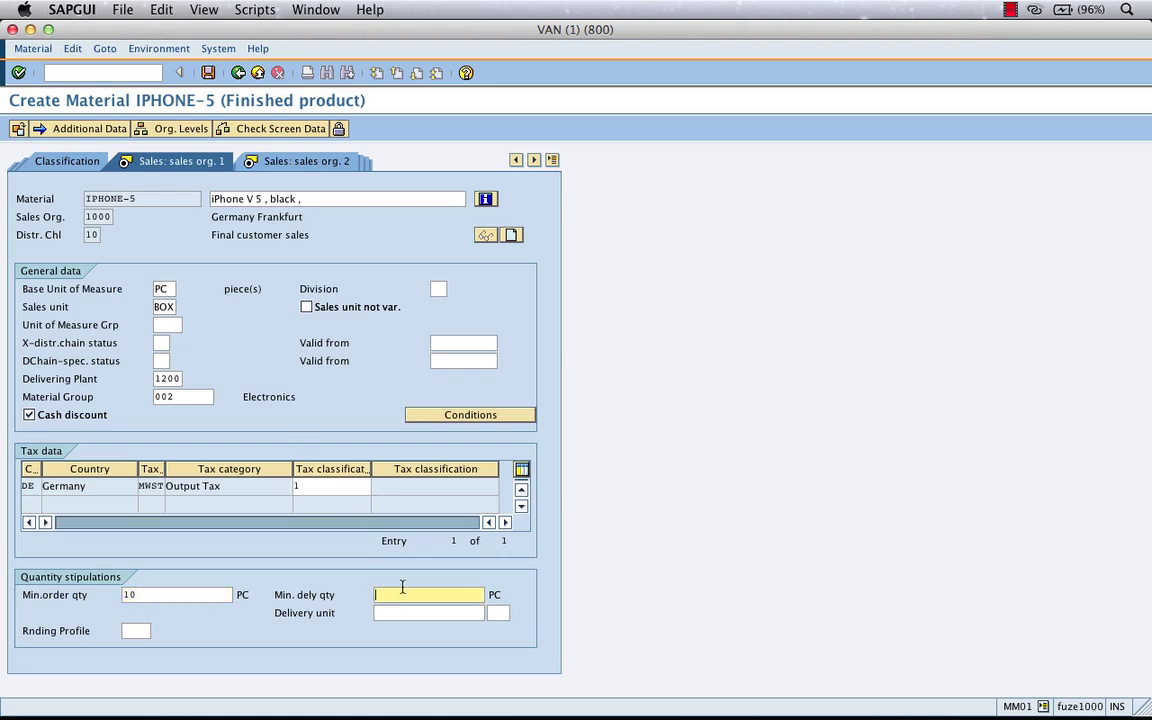
text(10)
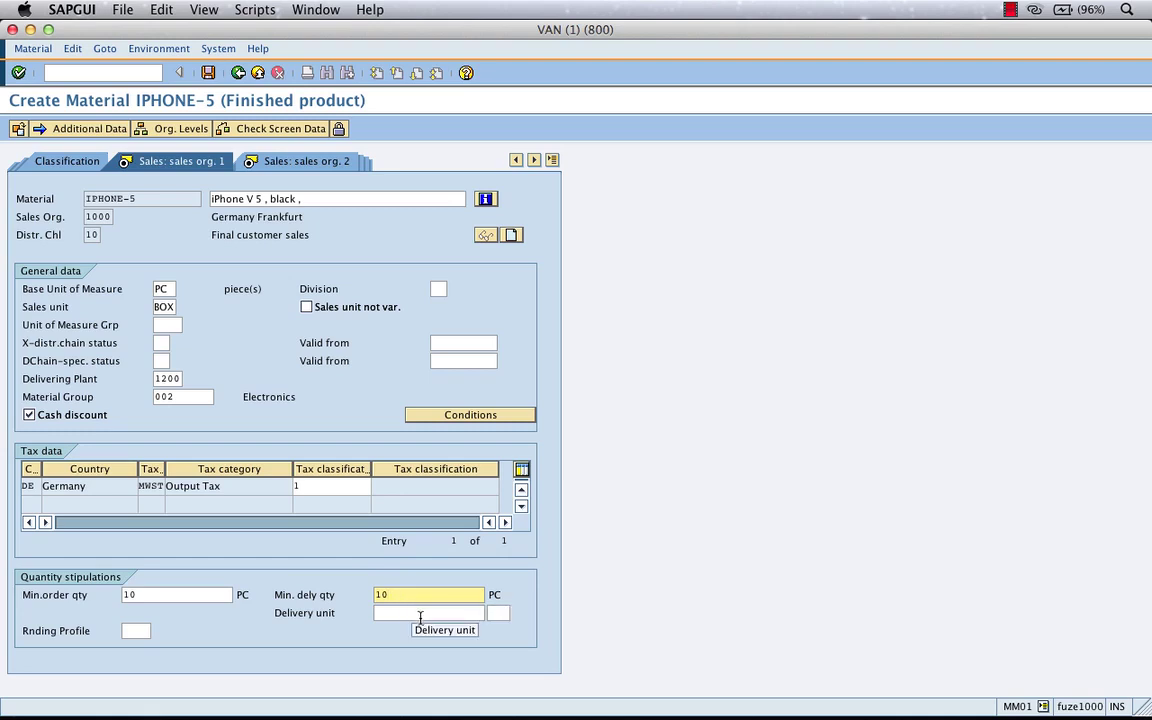
Validate the sales data and enter the unit conversion factor as 1 BOX equal to 10 PC.
click(18, 72)
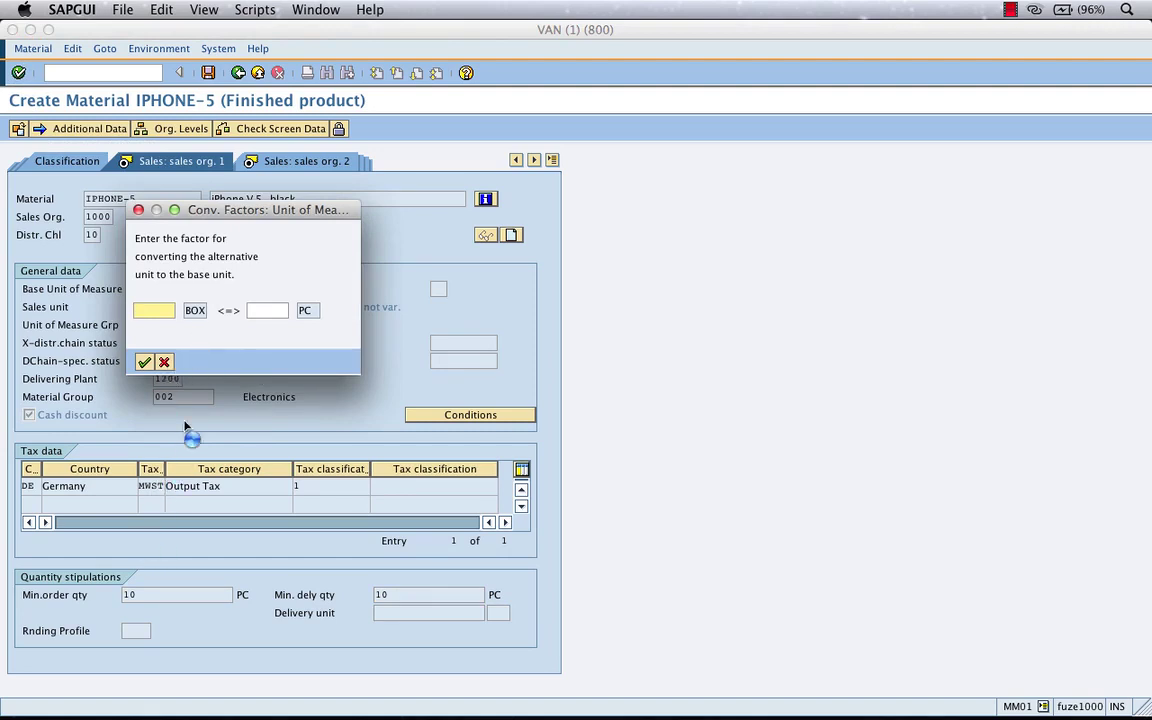
text(1)
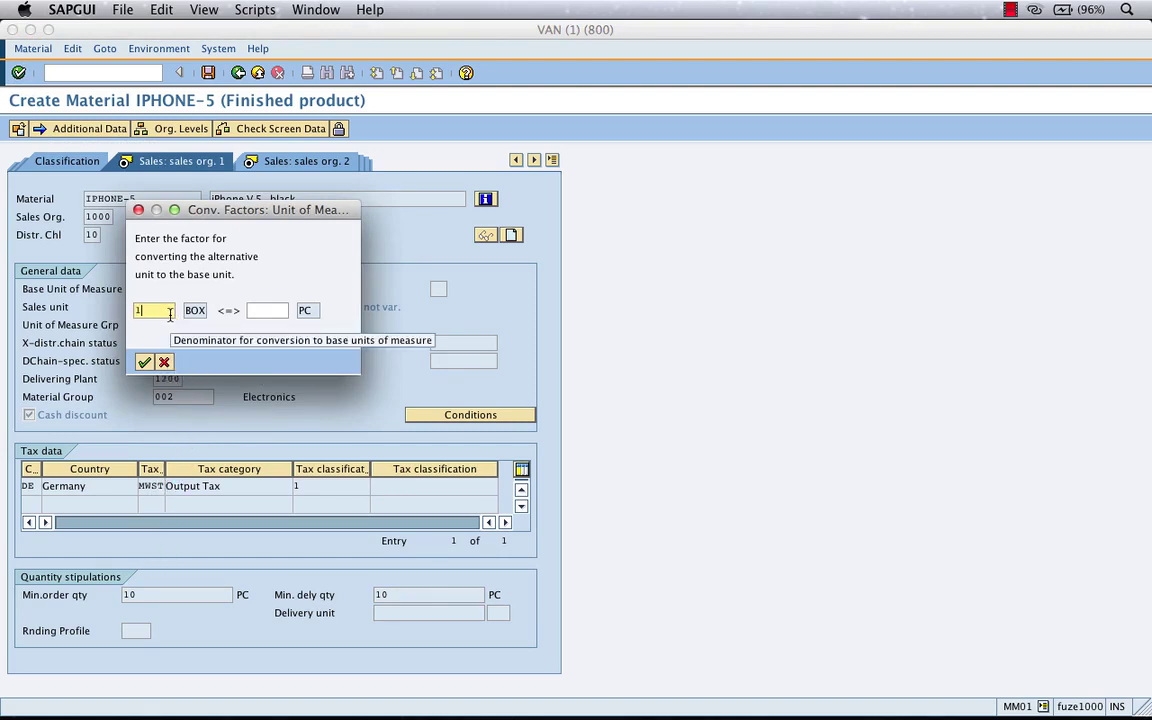
key(Tab)
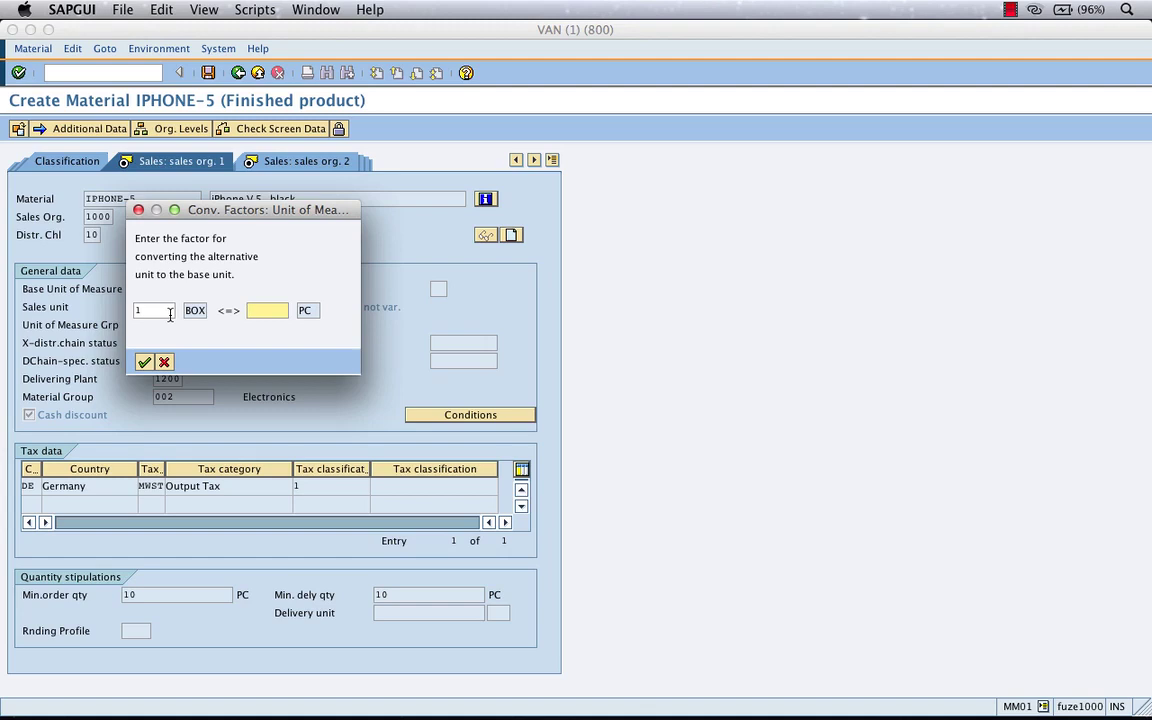
text(10)
click(144, 363)
click(144, 362)
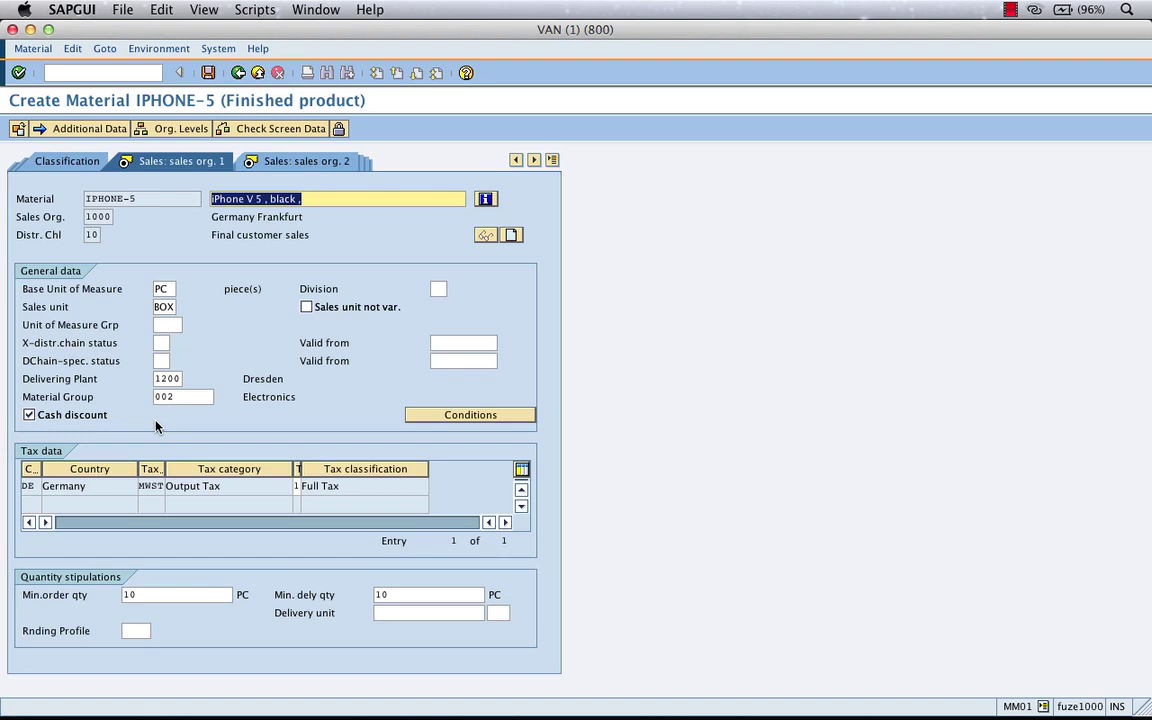
Advance through Sales: sales org. 2 to Sales: General/Plant, checking the list of material views on the way.
click(19, 76)
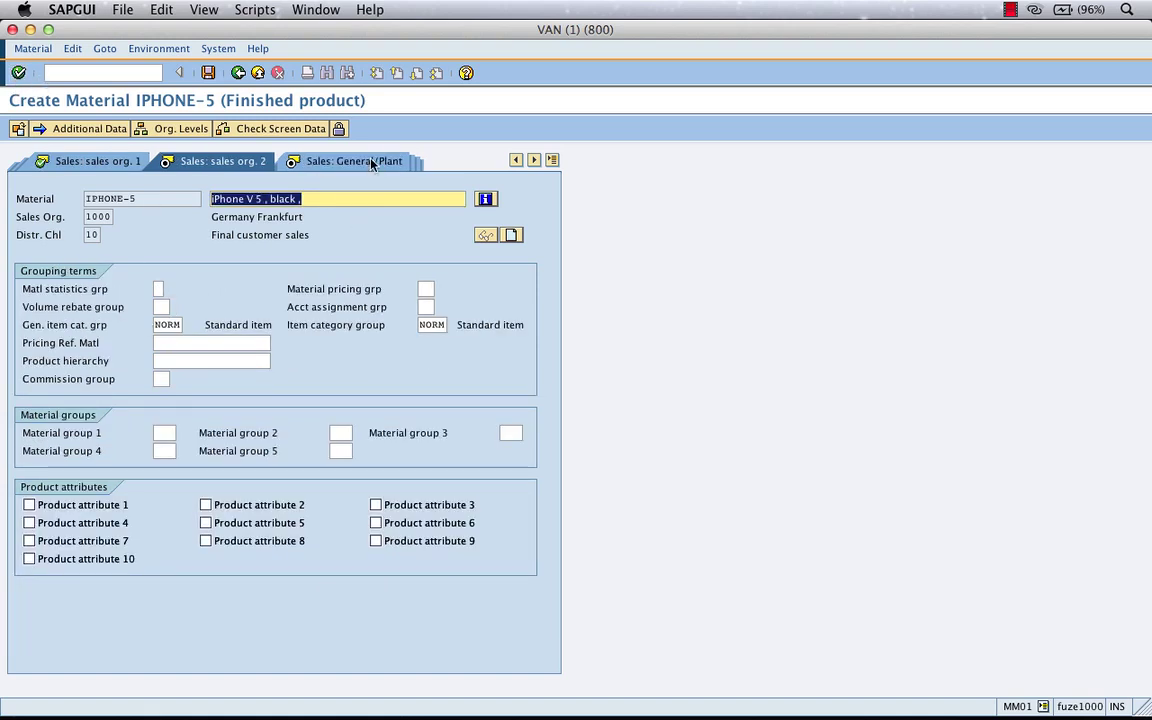
click(552, 160)
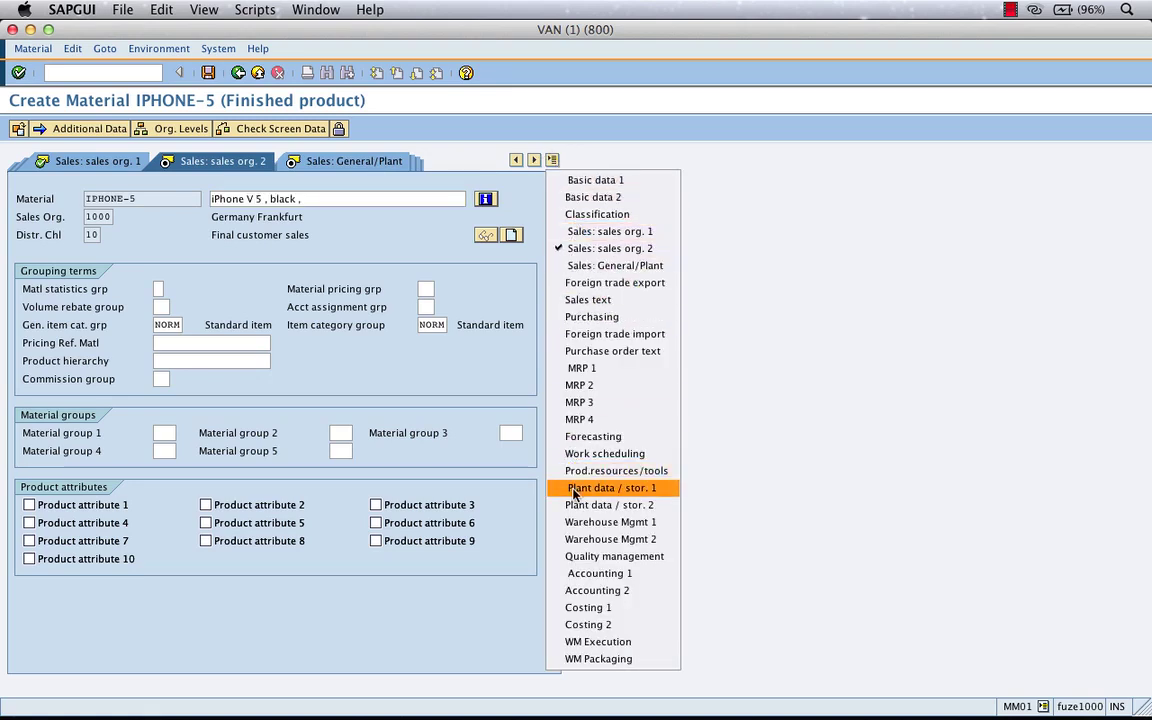
click(358, 217)
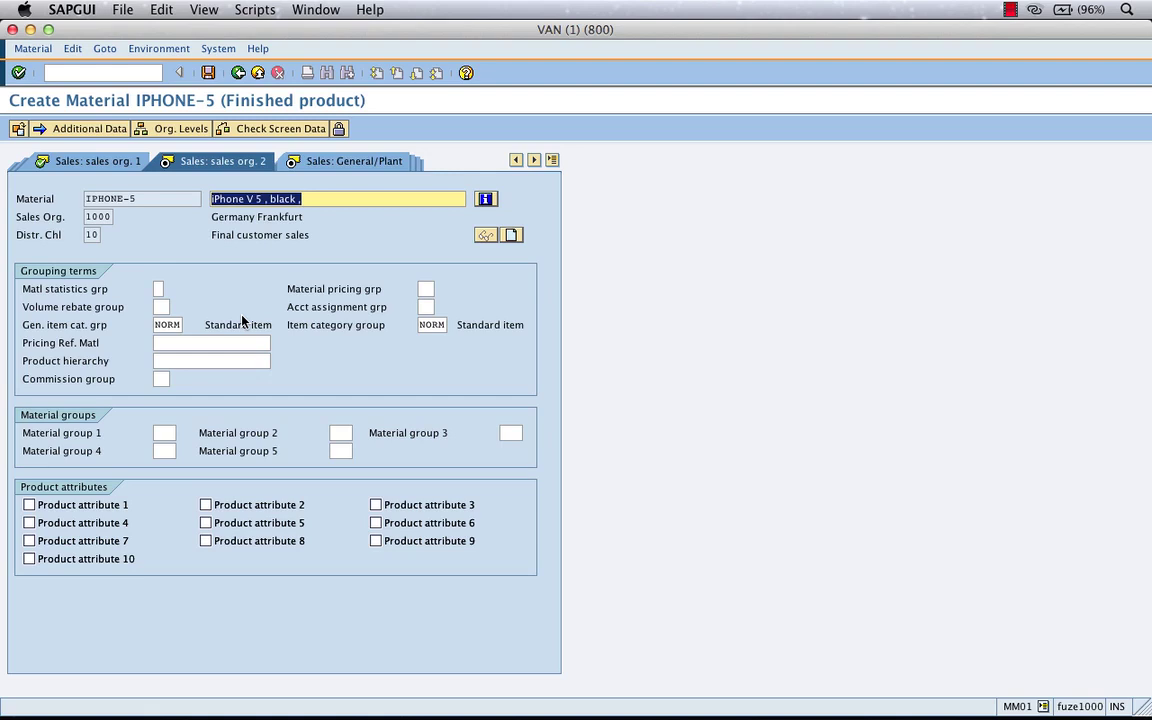
click(20, 74)
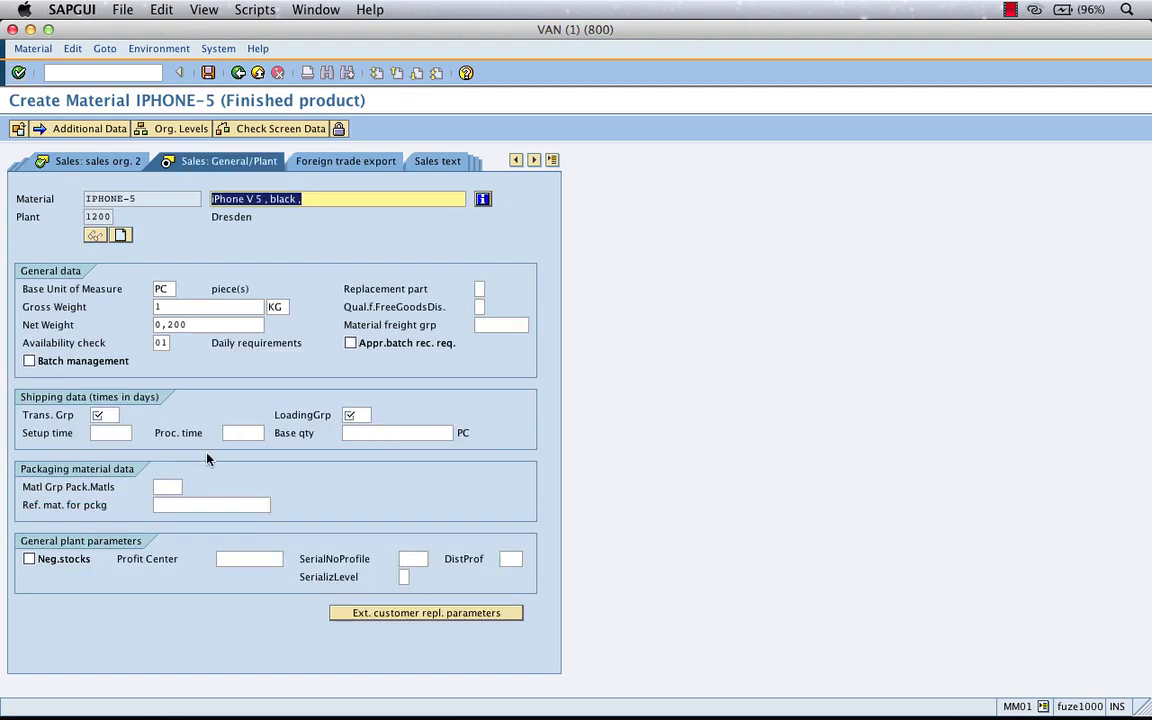
Set the transportation group and the loading group to 0001 and continue to the MRP 1 view.
click(106, 415)
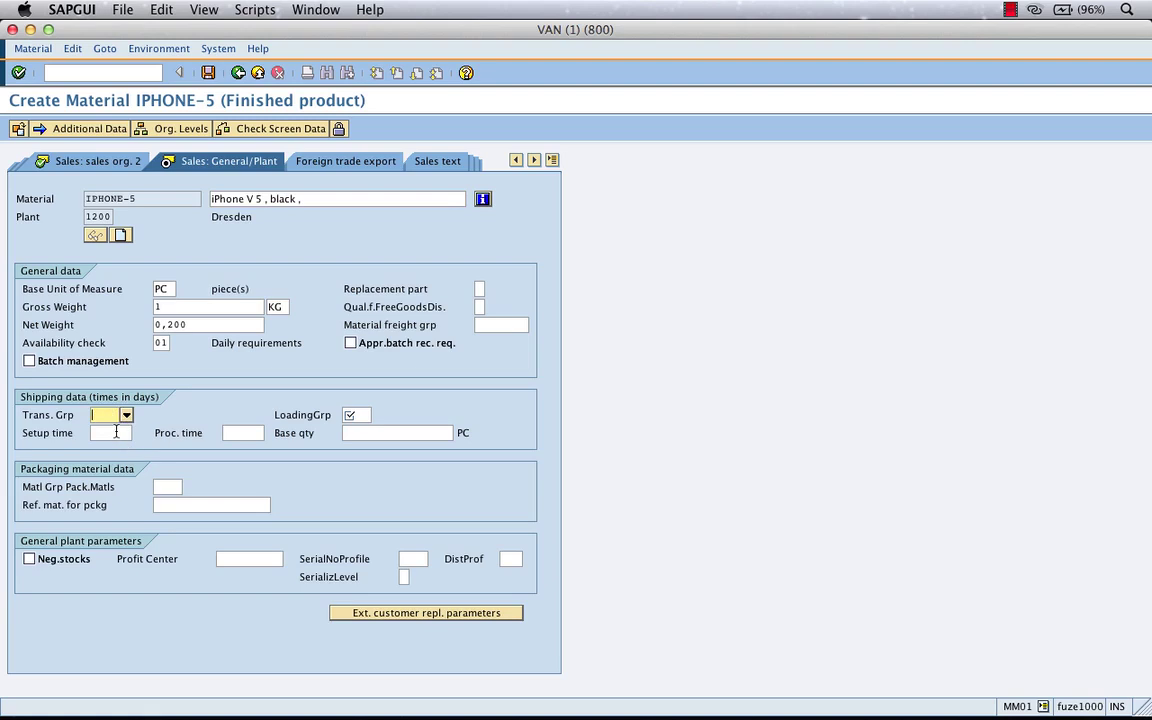
text(0001)
key(Tab)
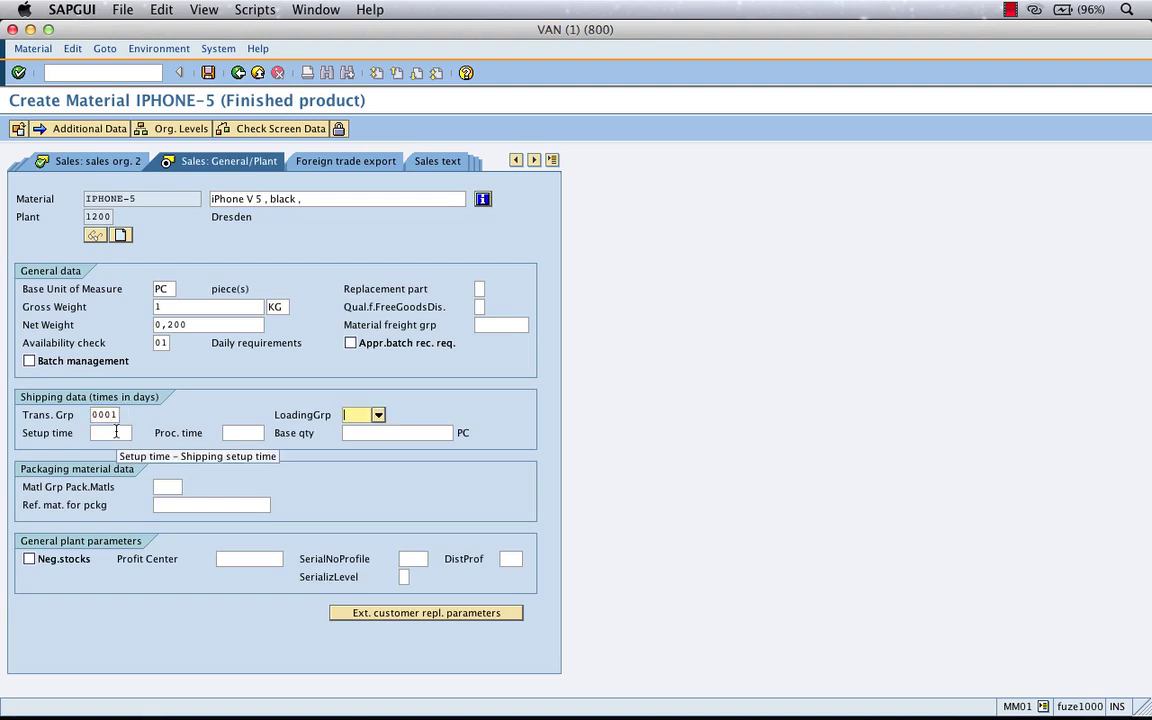
text(0001)
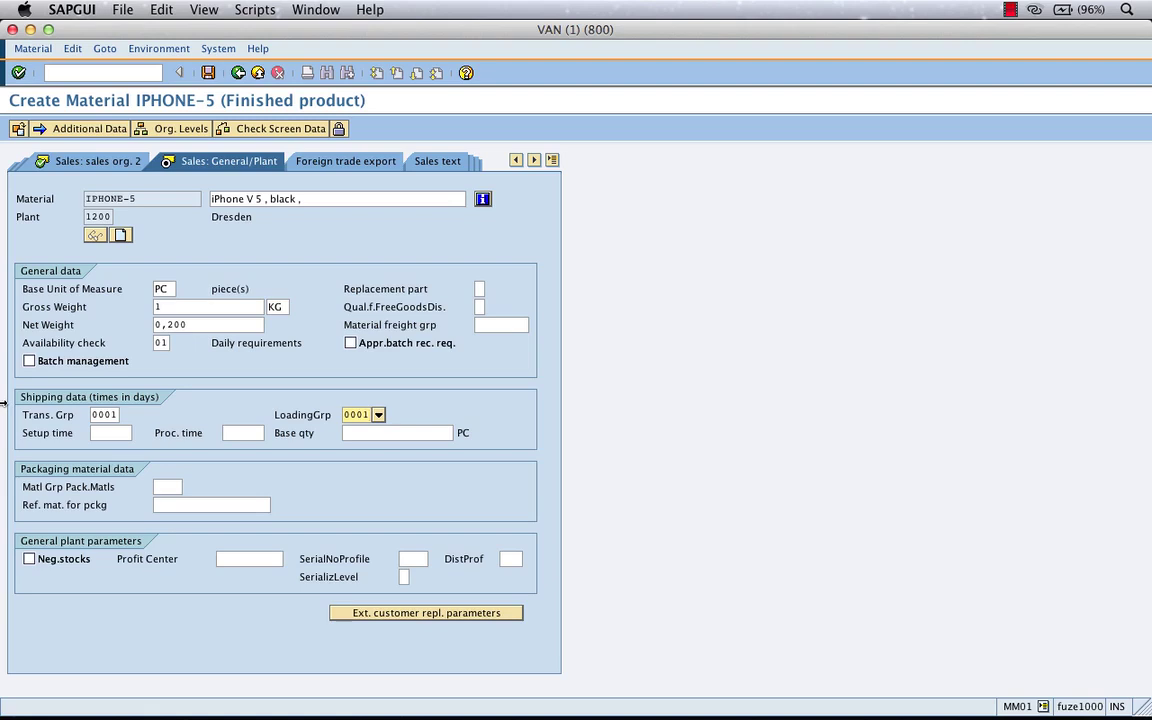
click(358, 416)
click(18, 72)
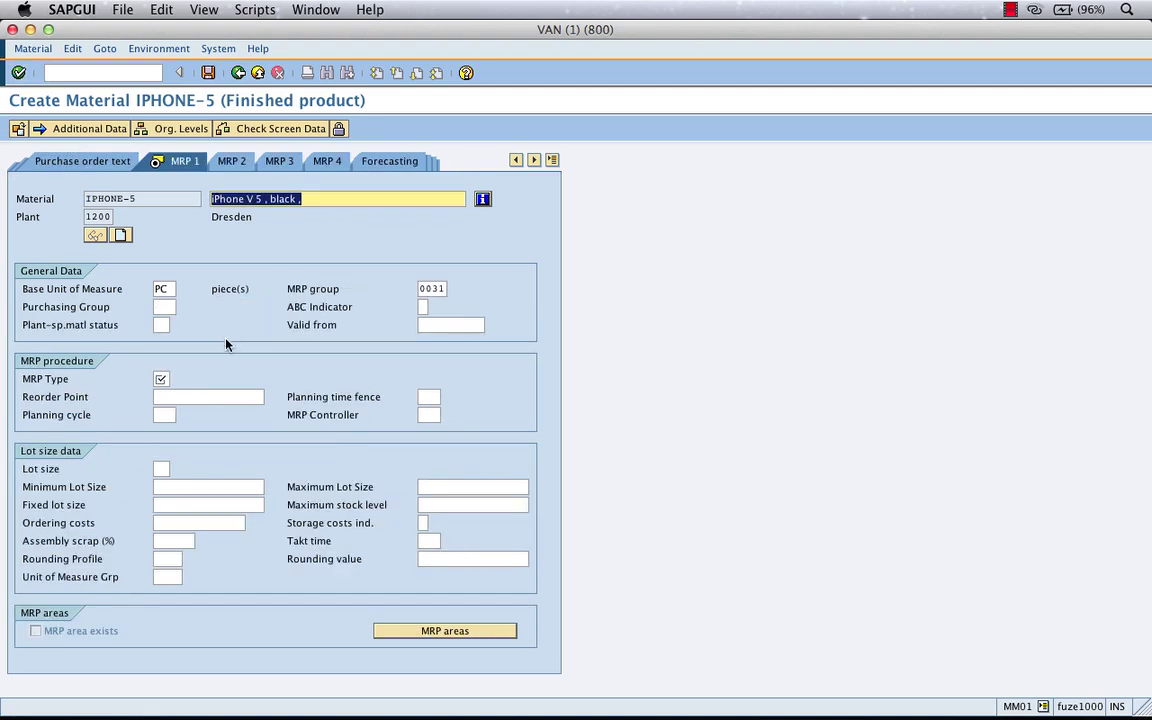
Set the MRP type to ND (No planning) and continue to the Plant data / stor. 1 view.
click(161, 378)
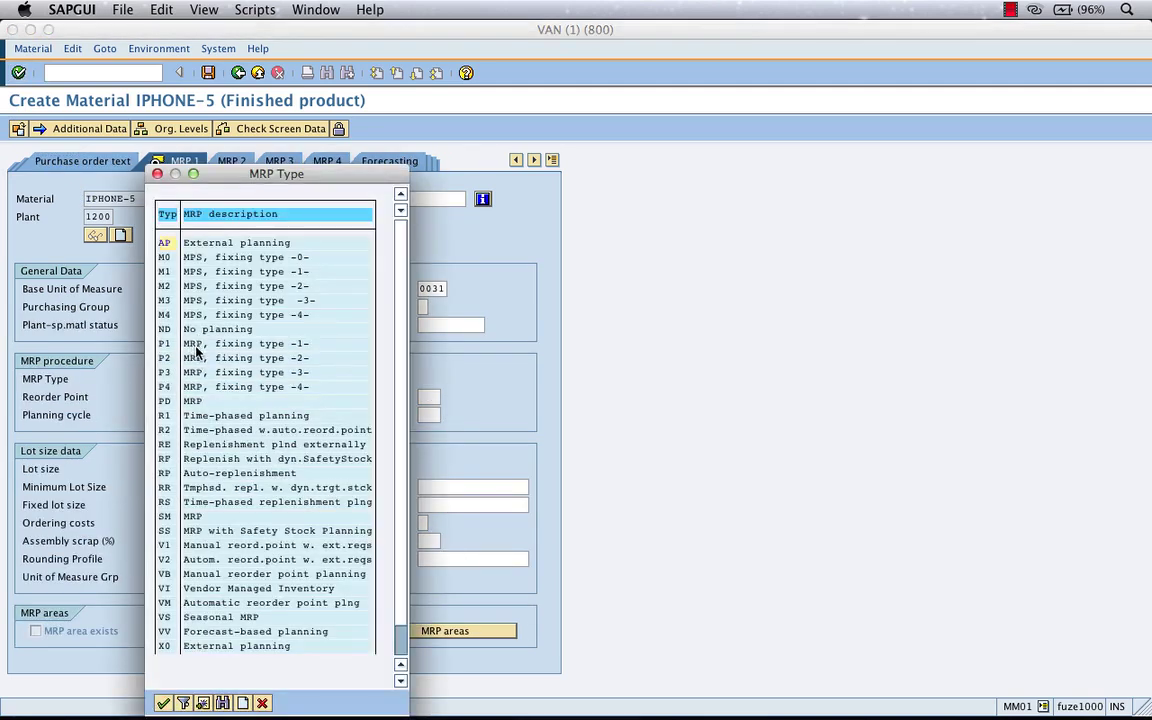
double_click(164, 329)
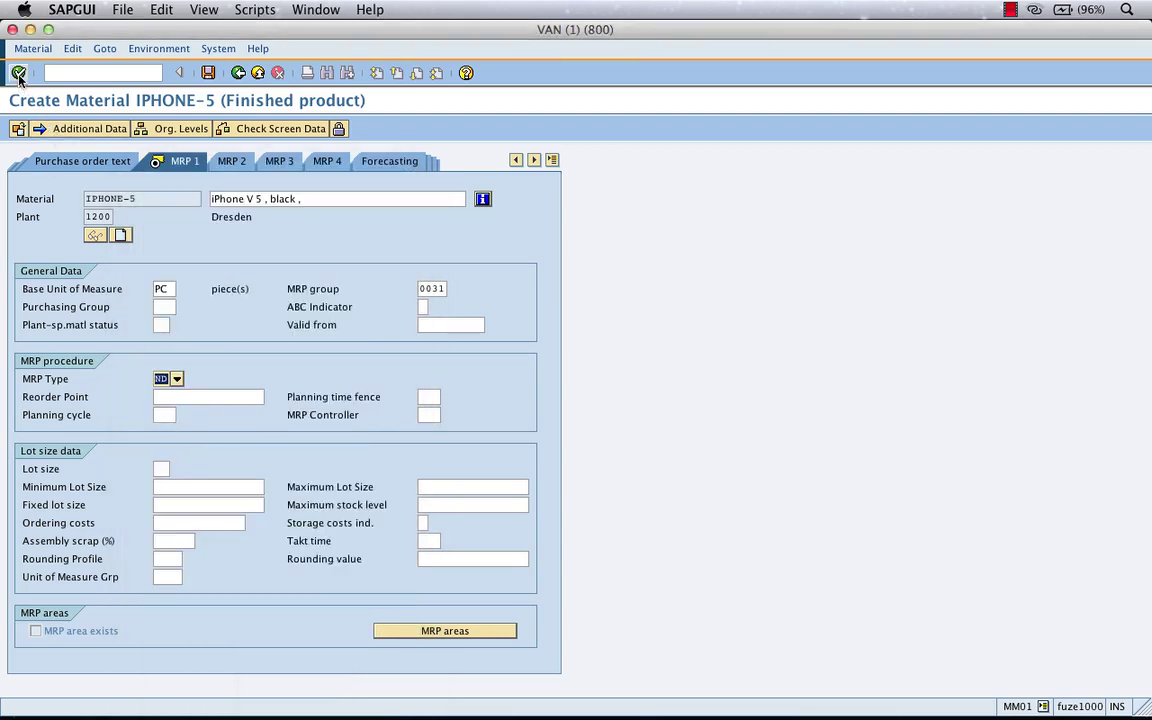
click(18, 73)
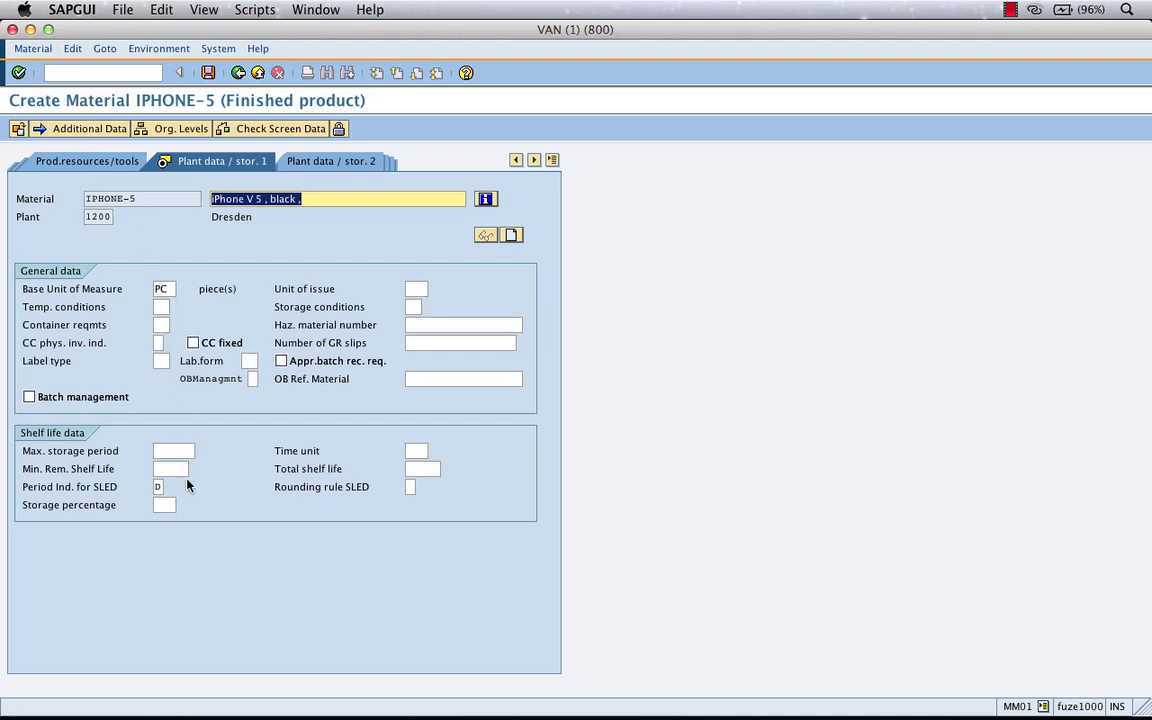
Pick a storage condition for the material in plant 1200 and continue to the Accounting 1 view.
click(413, 307)
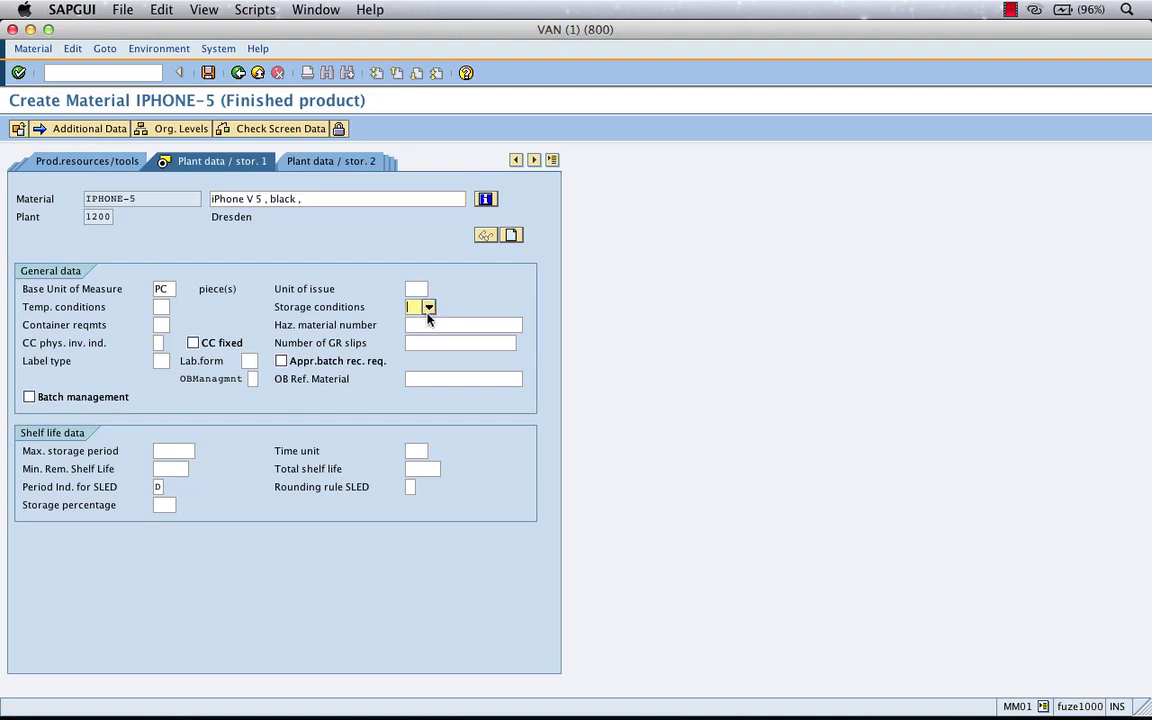
double_click(416, 243)
click(18, 73)
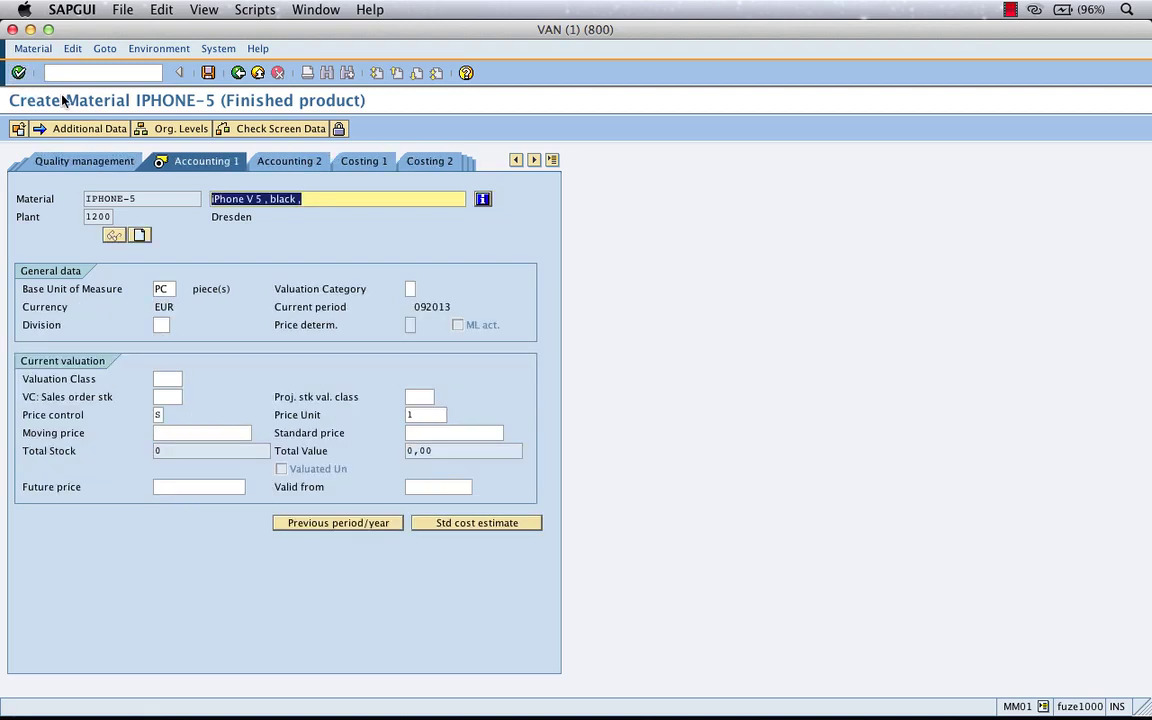
Set the valuation class to 7920 (Finished products) and select Standard price among the price control options.
click(169, 379)
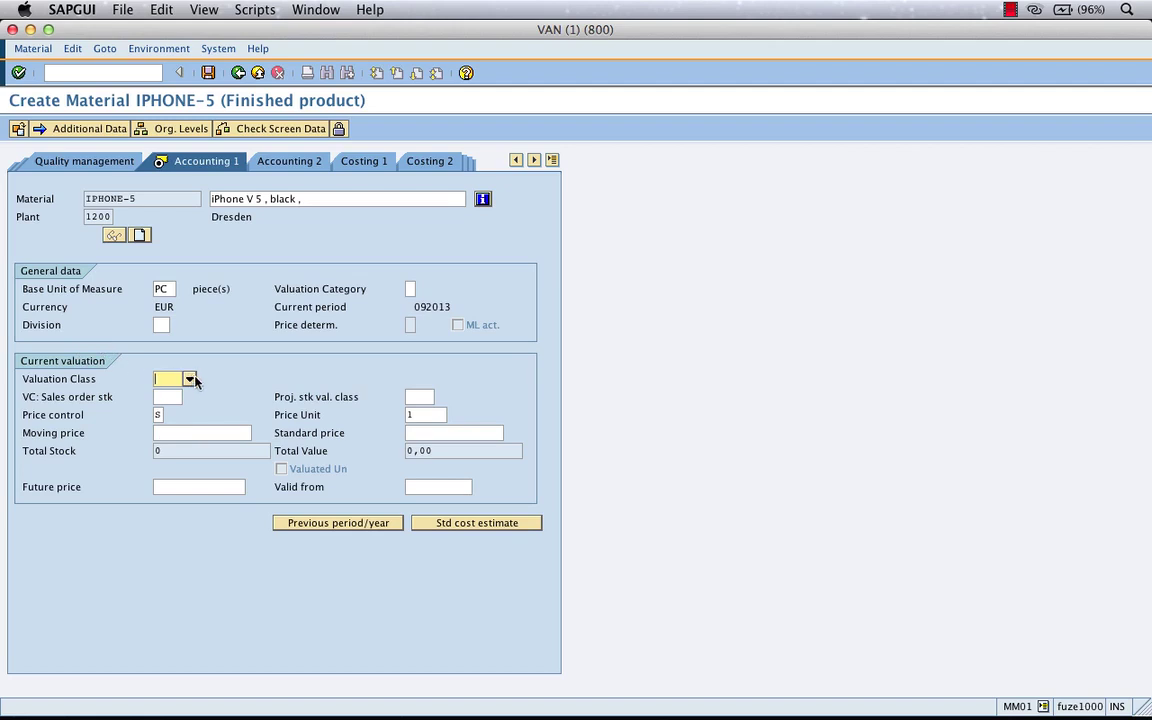
key(F4)
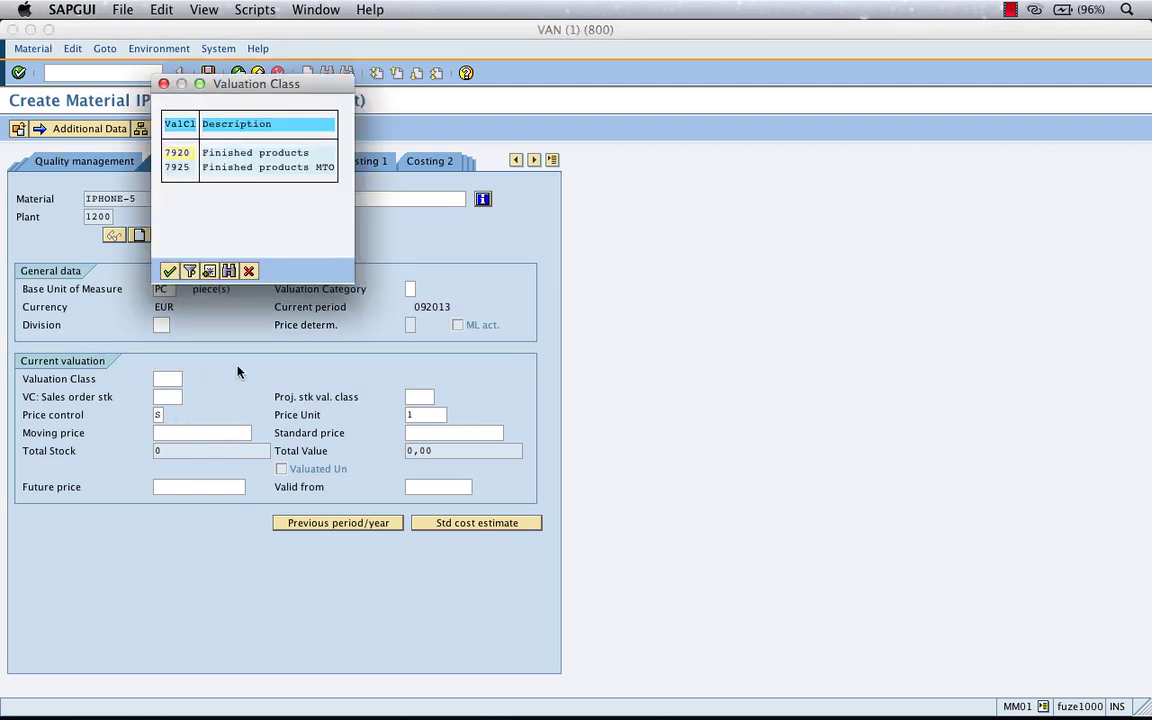
double_click(176, 152)
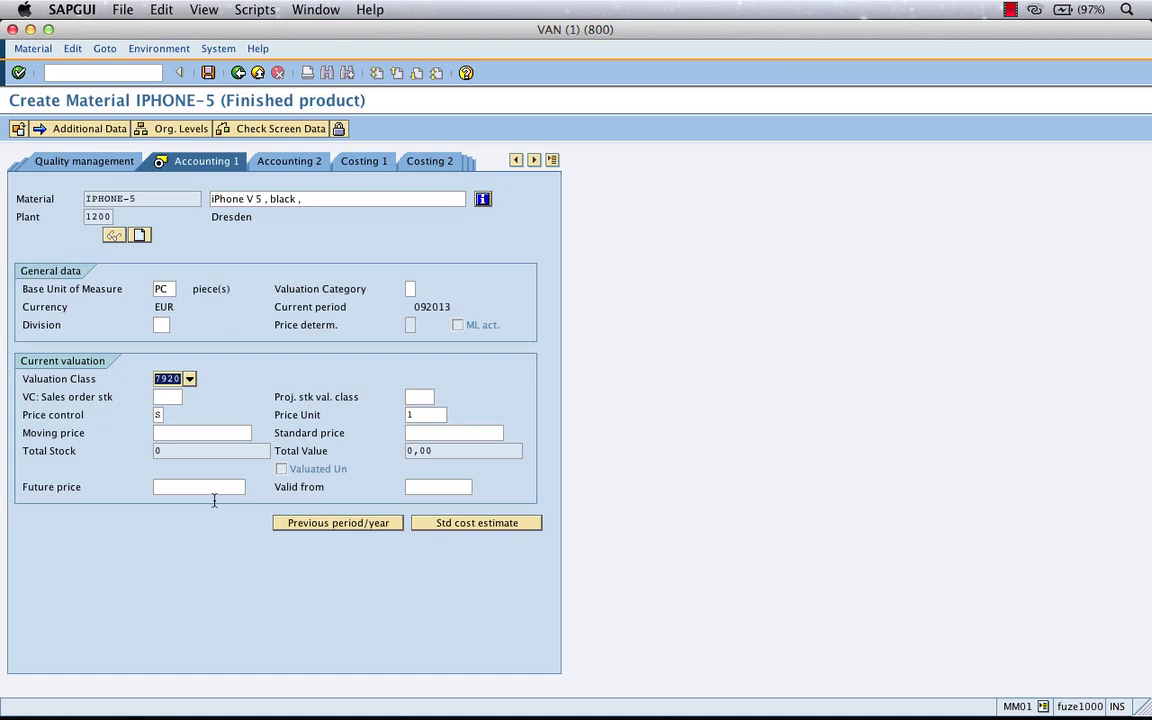
click(160, 414)
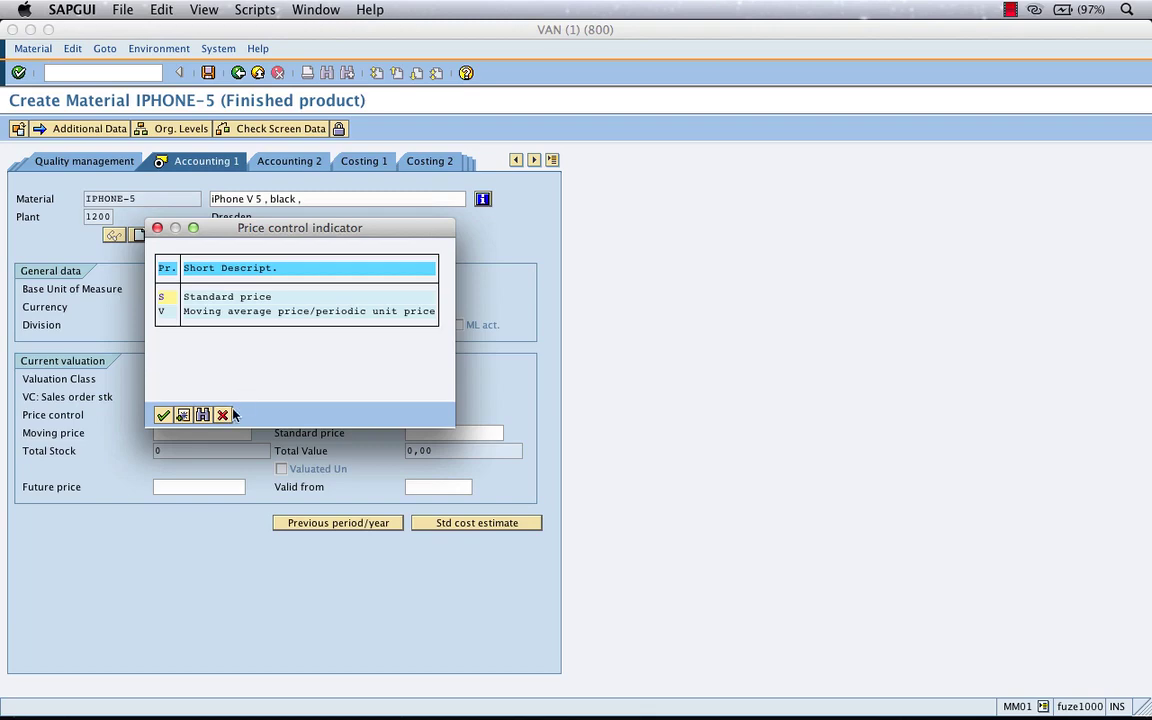
click(223, 297)
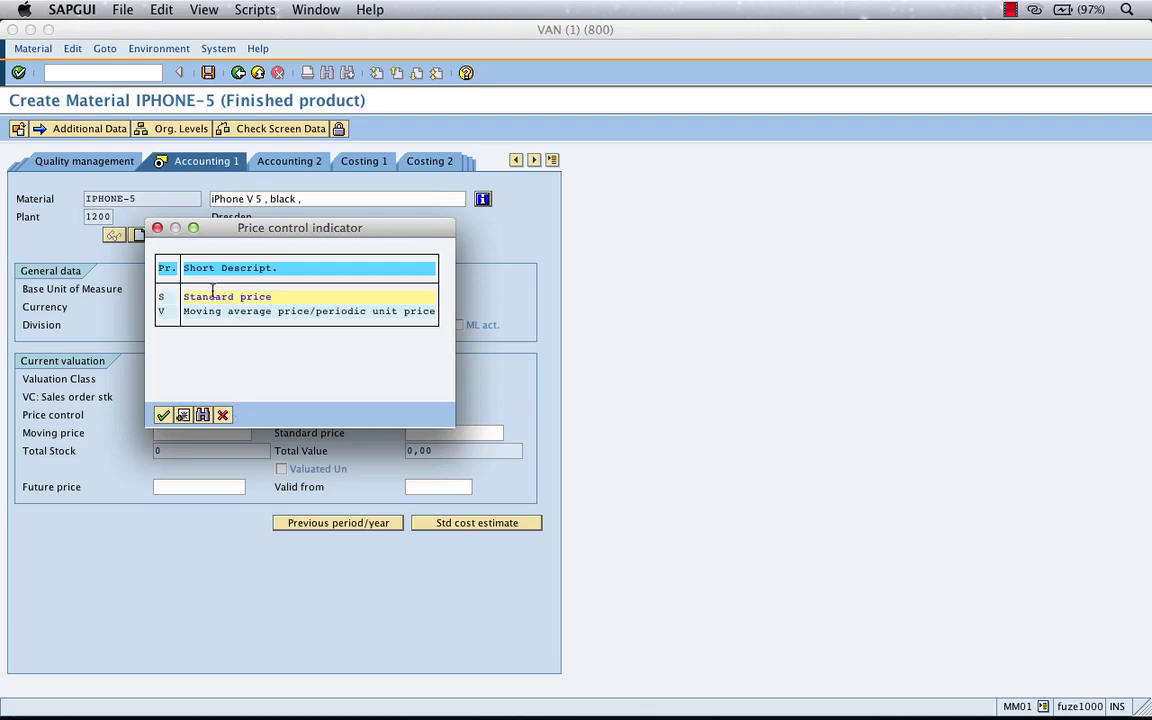
Switch to the whiteboard and write the underlined heading "Valuation" in the empty area beside the Material Type notes.
key(super+Tab)
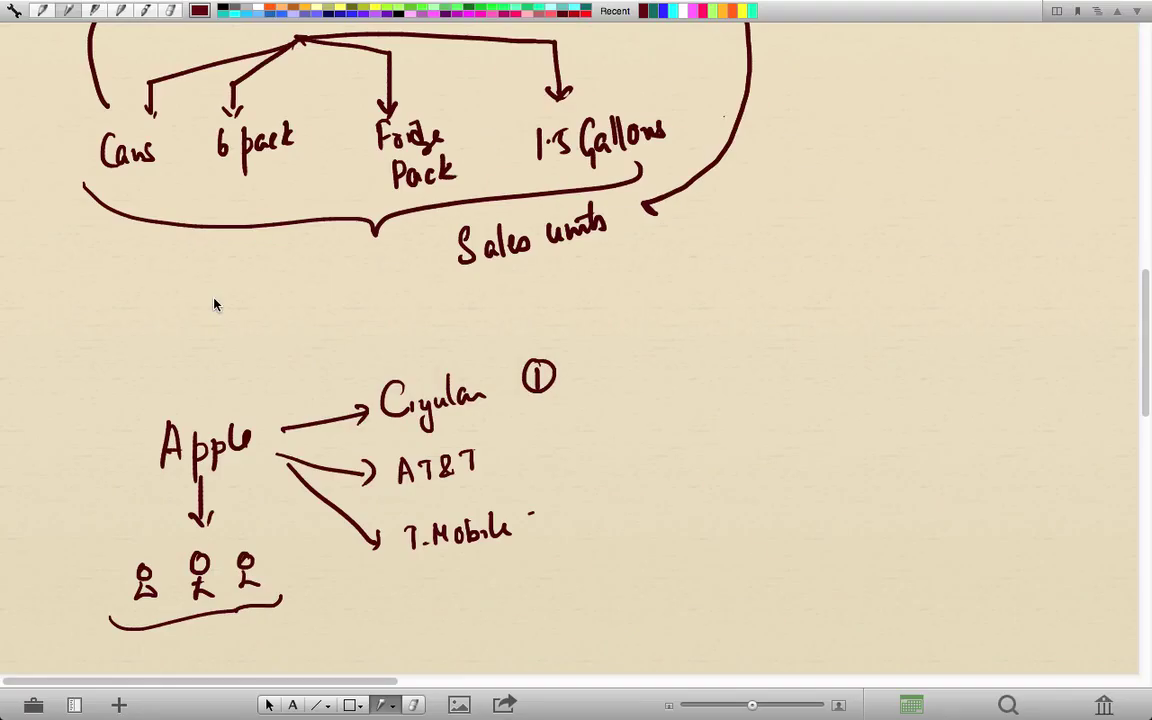
scroll(213, 298, down, 5)
scroll(213, 298, up, 5)
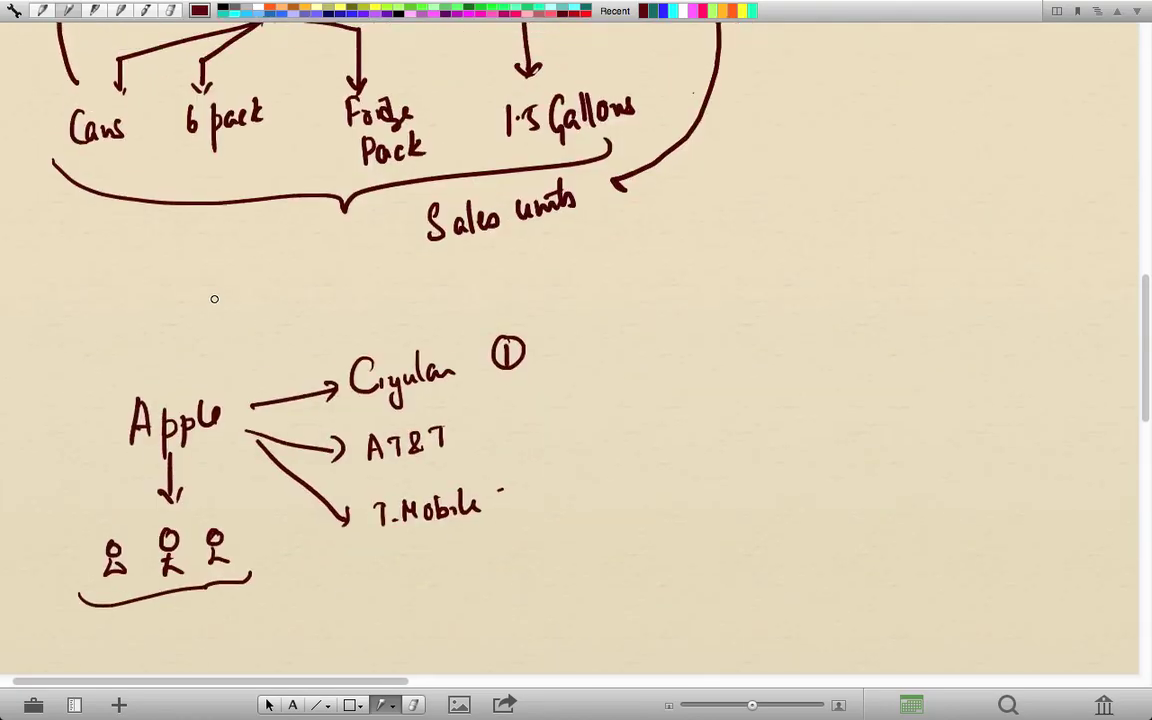
scroll(213, 298, right, 5)
scroll(213, 298, up, 5)
scroll(214, 298, up, 10)
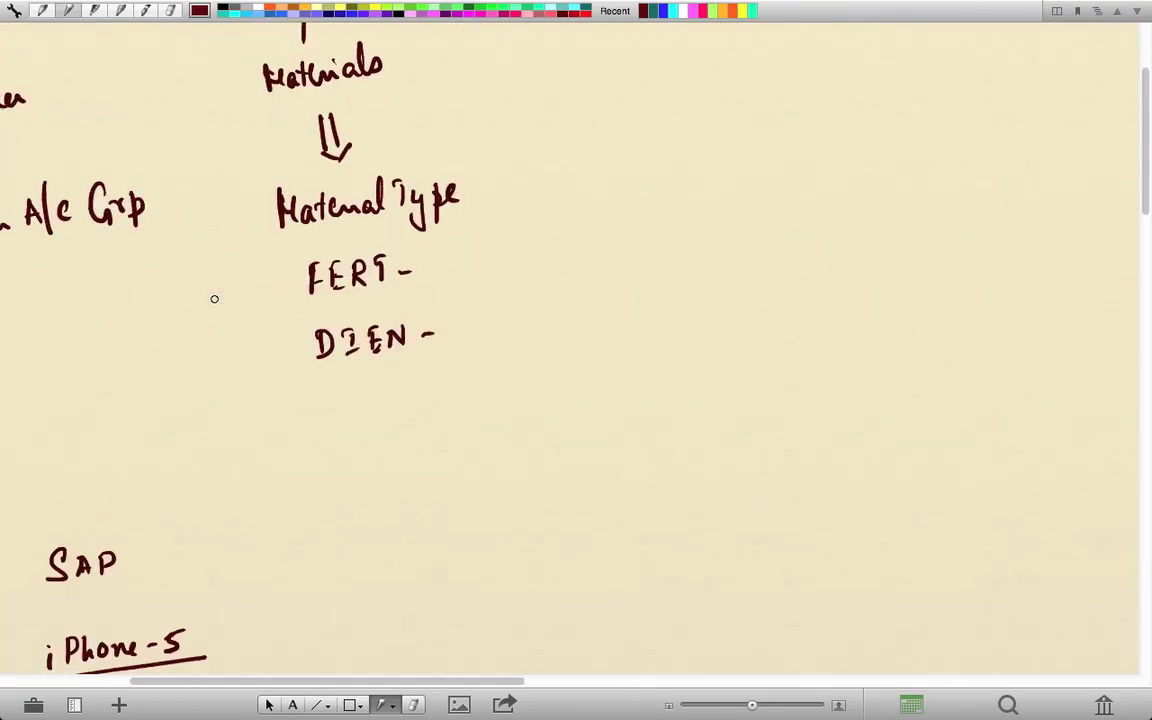
scroll(214, 298, right, 5)
scroll(214, 298, up, 3)
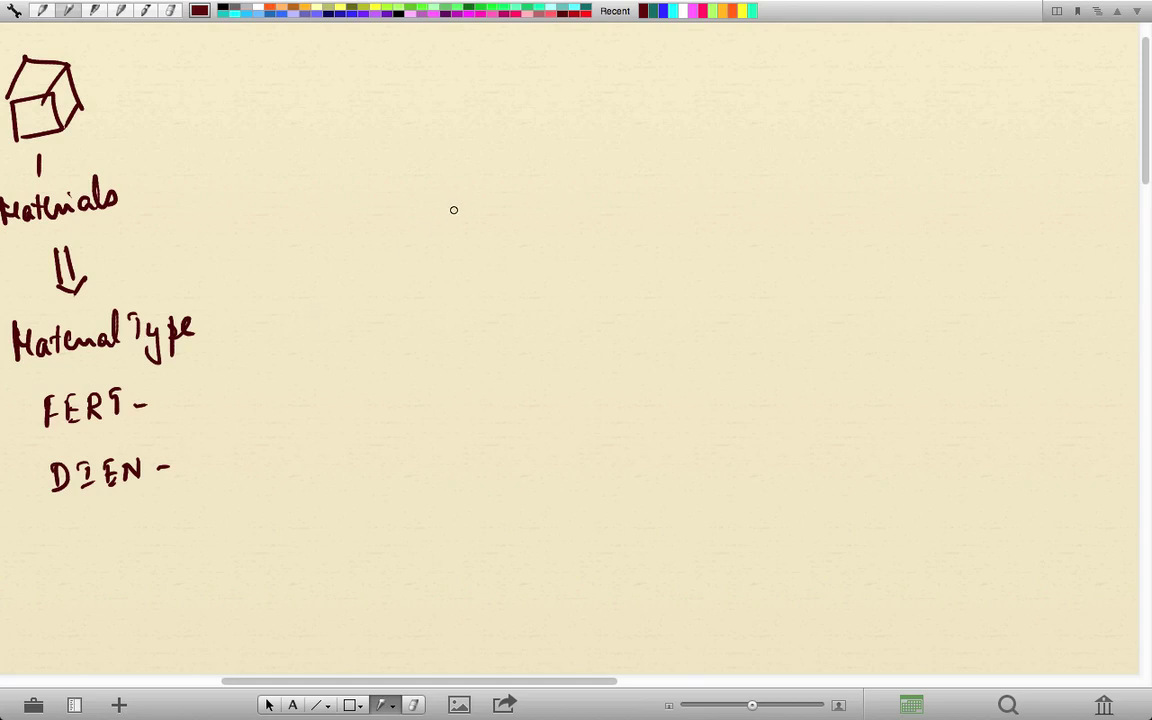
mouse_move(563, 83)
mouse_down()
mouse_move(575, 122)
mouse_move(628, 105)
mouse_move(658, 118)
mouse_move(715, 104)
mouse_up()
drag(537, 150, 767, 137)
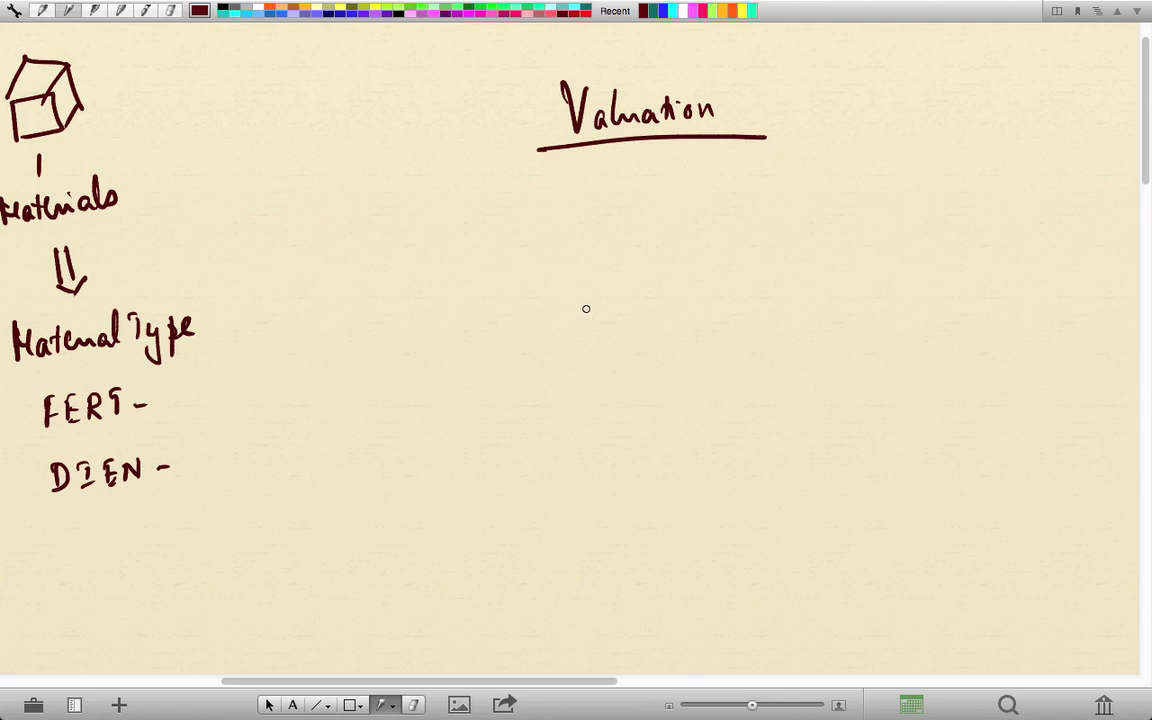
Sketch a simple house in perspective below the Valuation heading, with a pitched roof and receding side lines.
drag(523, 256, 526, 294)
drag(520, 250, 597, 282)
drag(521, 291, 590, 283)
mouse_move(510, 250)
mouse_down()
mouse_move(545, 202)
mouse_move(615, 240)
mouse_up()
drag(550, 206, 644, 162)
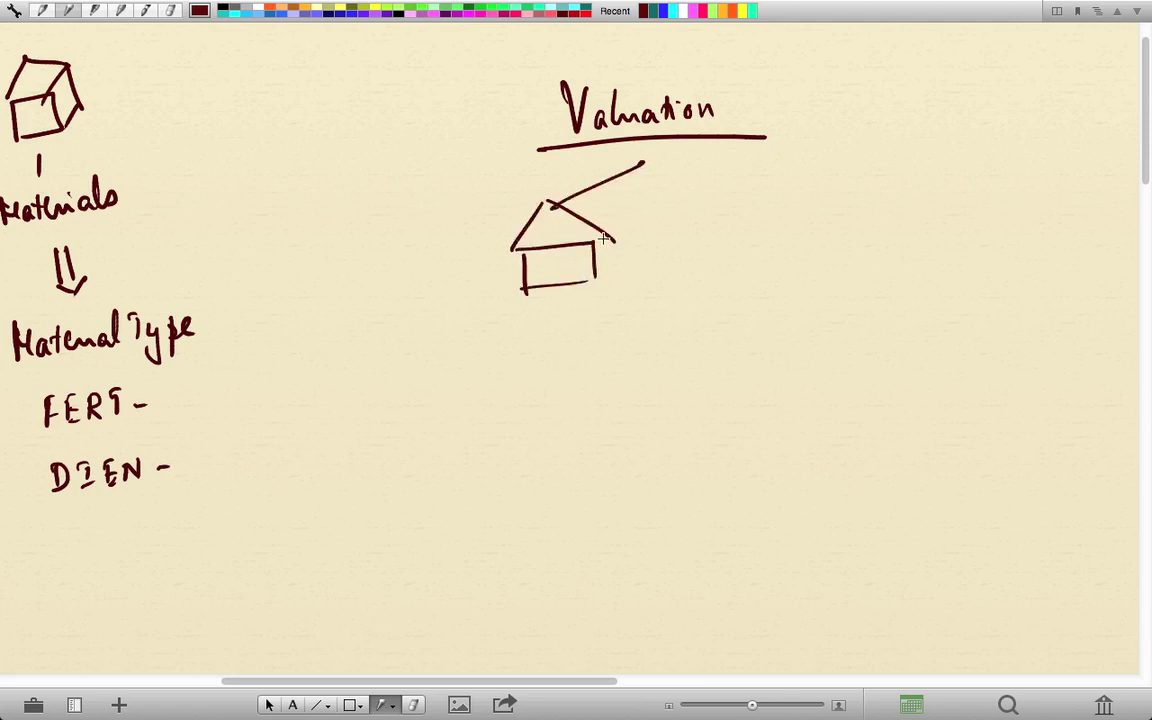
drag(603, 238, 672, 198)
drag(601, 274, 680, 236)
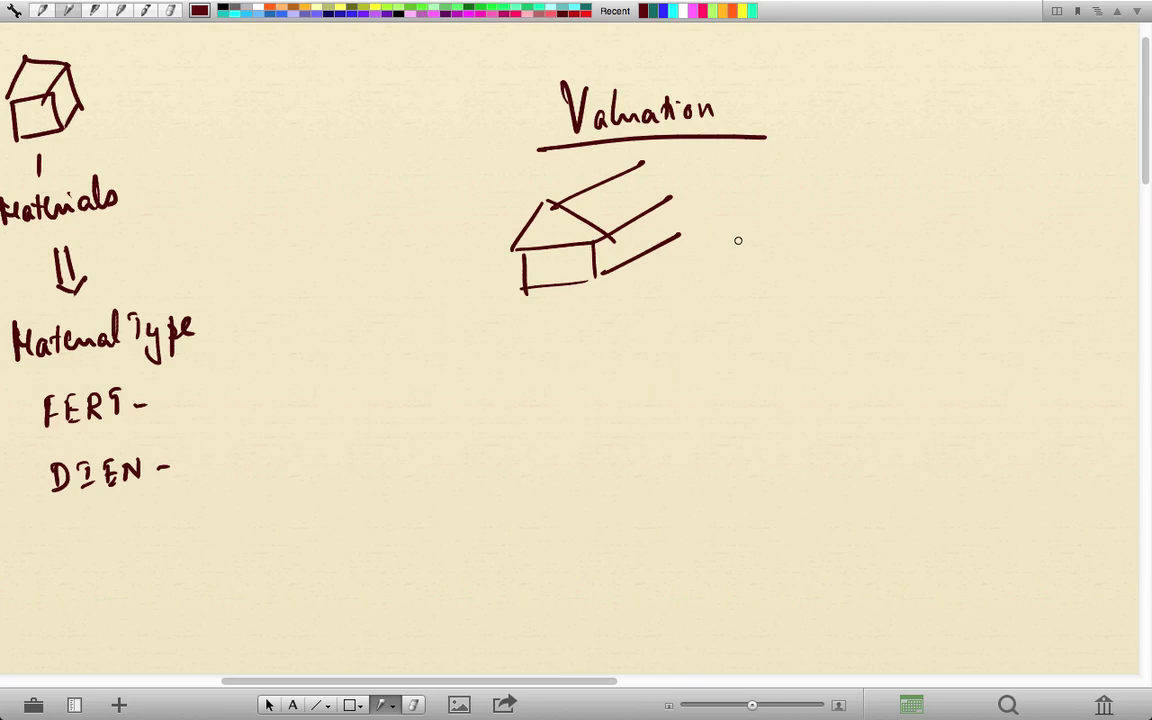
Write a numbered list beside the house sketch with circled 1 "House" and circled 2 "Inventory".
drag(740, 236, 737, 236)
mouse_move(737, 241)
mouse_down()
mouse_move(739, 258)
mouse_move(784, 256)
mouse_up()
drag(768, 245, 786, 243)
mouse_move(798, 240)
mouse_down()
mouse_move(817, 236)
mouse_move(822, 254)
mouse_move(850, 246)
mouse_up()
mouse_move(736, 292)
mouse_down()
mouse_move(744, 301)
mouse_move(732, 287)
mouse_move(783, 283)
mouse_move(776, 309)
mouse_up()
drag(769, 312, 785, 310)
drag(789, 295, 803, 305)
drag(806, 291, 831, 301)
drag(834, 288, 850, 299)
drag(856, 275, 858, 297)
Draw arrows from Inventory to the handwritten examples "Freeze" and "Golf Club".
mouse_move(850, 286)
mouse_down()
mouse_move(881, 285)
mouse_move(904, 316)
mouse_move(920, 262)
mouse_move(986, 235)
mouse_up()
mouse_move(990, 250)
mouse_down()
mouse_move(1028, 242)
mouse_move(1046, 256)
mouse_up()
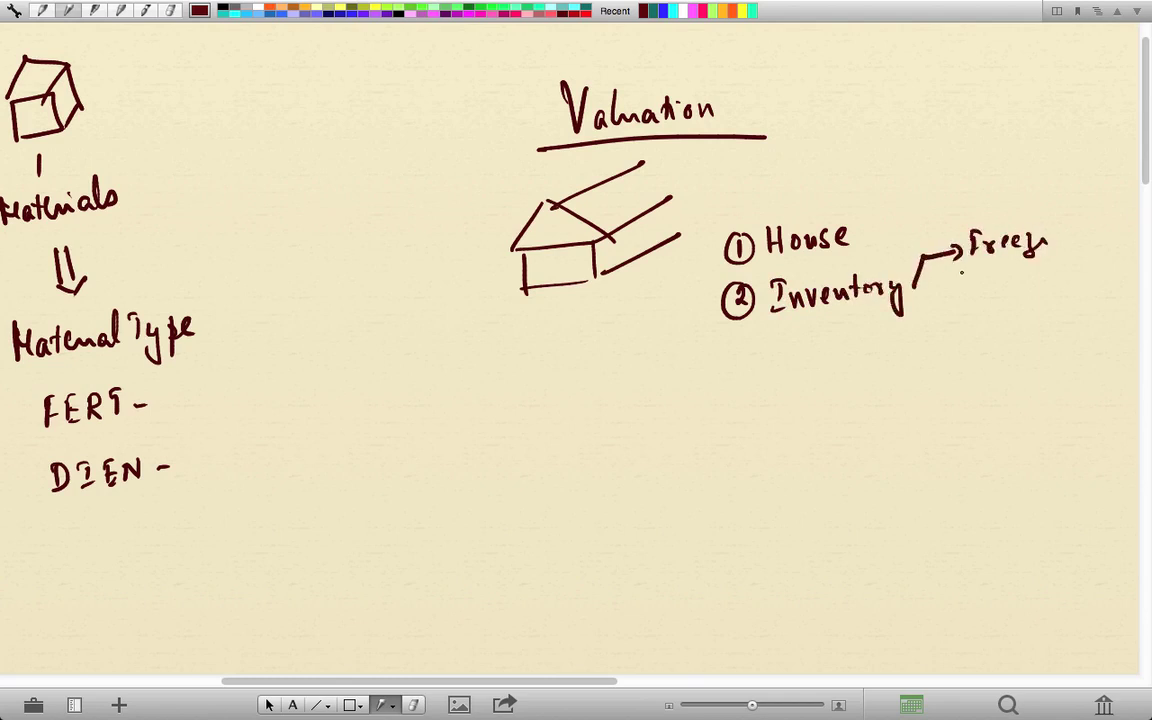
mouse_move(913, 290)
mouse_down()
mouse_move(968, 295)
mouse_move(980, 284)
mouse_up()
drag(986, 284, 1003, 294)
mouse_move(1018, 262)
mouse_down()
mouse_move(1012, 308)
mouse_move(1039, 290)
mouse_up()
mouse_move(1050, 264)
mouse_down()
mouse_move(1051, 289)
mouse_move(1063, 288)
mouse_up()
drag(1067, 264, 1074, 286)
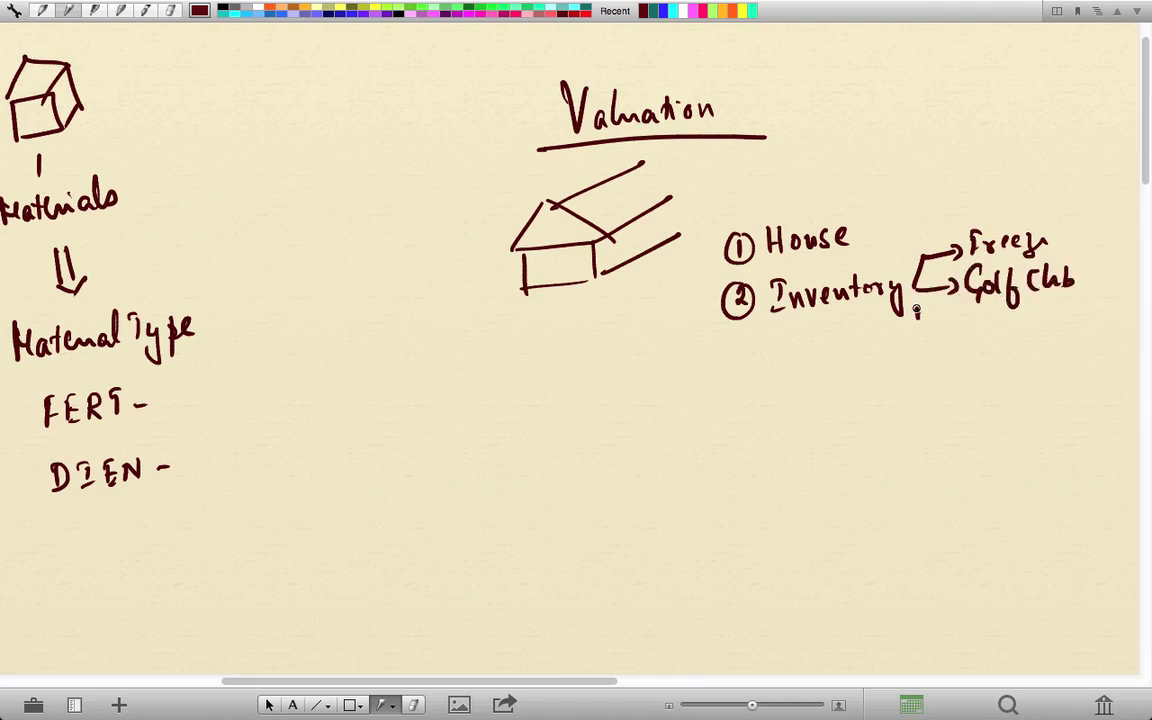
Extend the Inventory branches with "Cloth", a boxed "Car" and one more empty arrow.
drag(916, 312, 963, 337)
mouse_move(984, 328)
mouse_down()
mouse_move(974, 340)
mouse_move(1018, 330)
mouse_up()
drag(1026, 314, 1034, 320)
drag(1040, 312, 1056, 338)
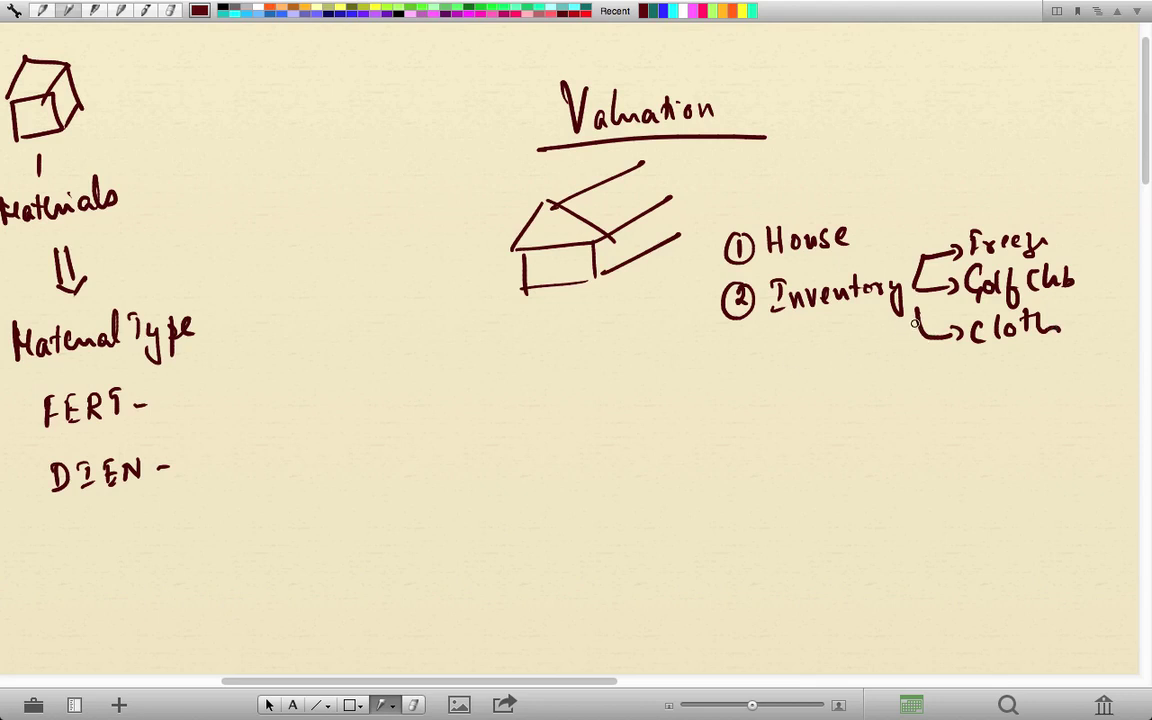
mouse_move(913, 323)
mouse_down()
mouse_move(918, 393)
mouse_move(1022, 395)
mouse_move(965, 446)
mouse_move(980, 444)
mouse_up()
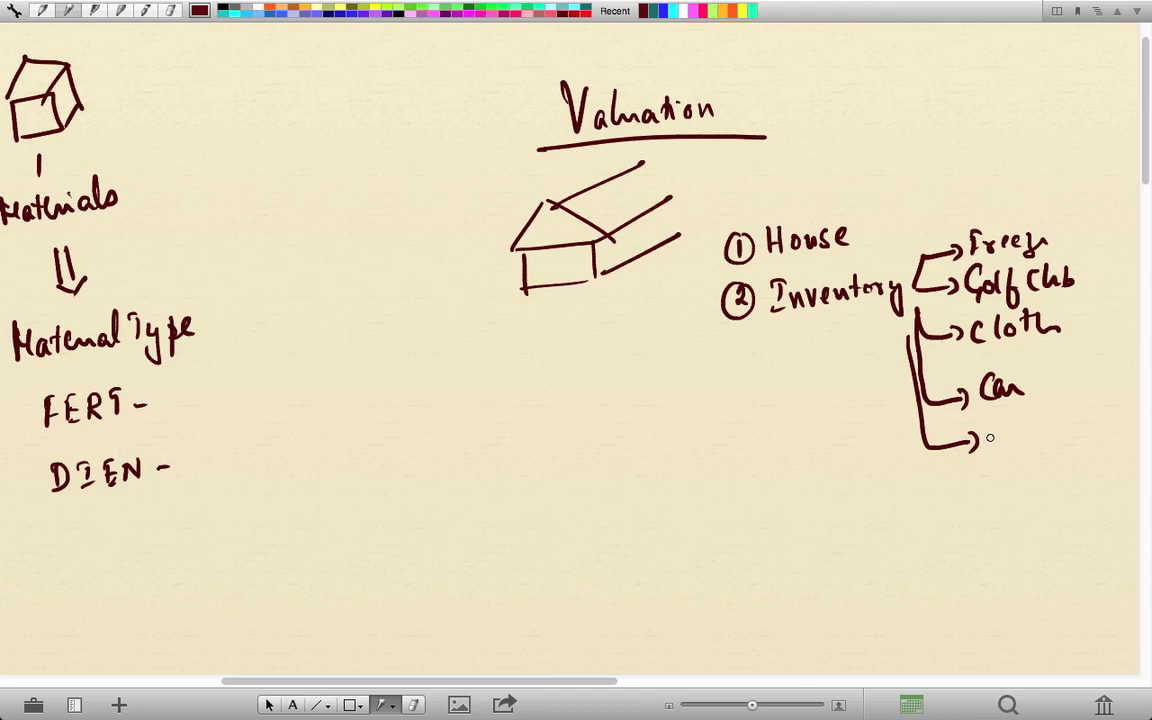
mouse_move(972, 413)
mouse_down()
mouse_move(1042, 405)
mouse_move(972, 375)
mouse_move(972, 418)
mouse_up()
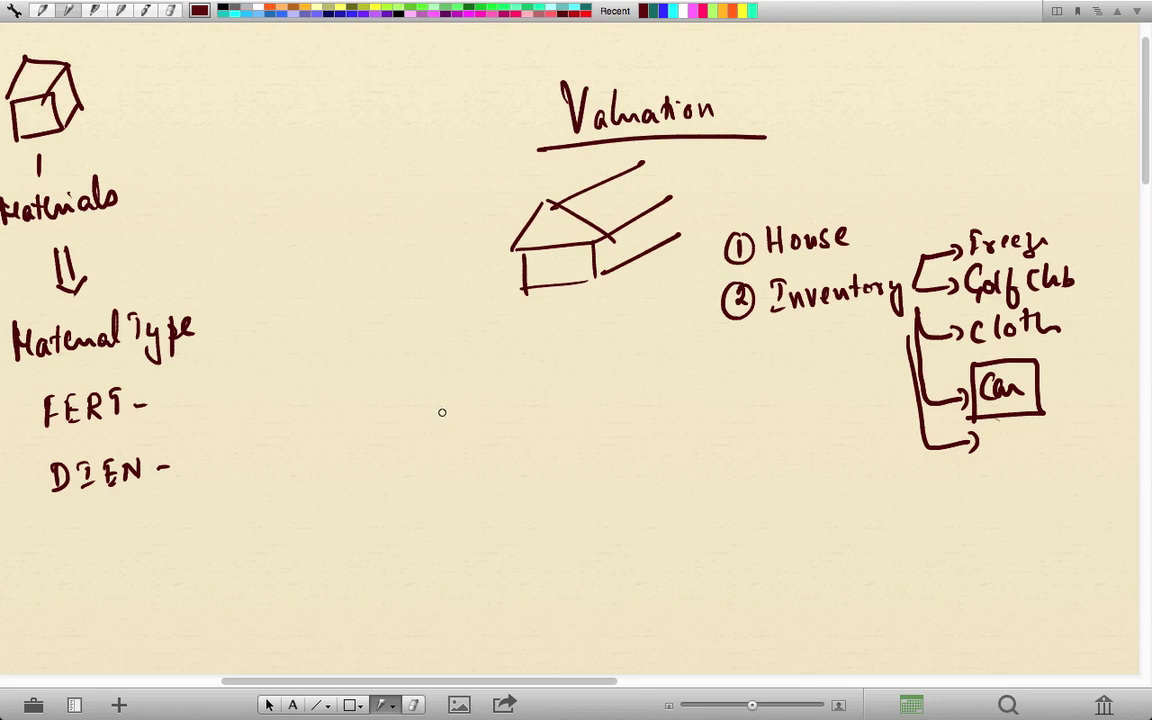
Write a component list of "Panel", "Case" and "Audio" below the house, followed by three short placeholder dashes.
mouse_move(445, 409)
mouse_down()
mouse_move(490, 428)
mouse_move(509, 401)
mouse_up()
drag(454, 458, 455, 480)
mouse_move(472, 466)
mouse_down()
mouse_move(478, 480)
mouse_move(508, 468)
mouse_up()
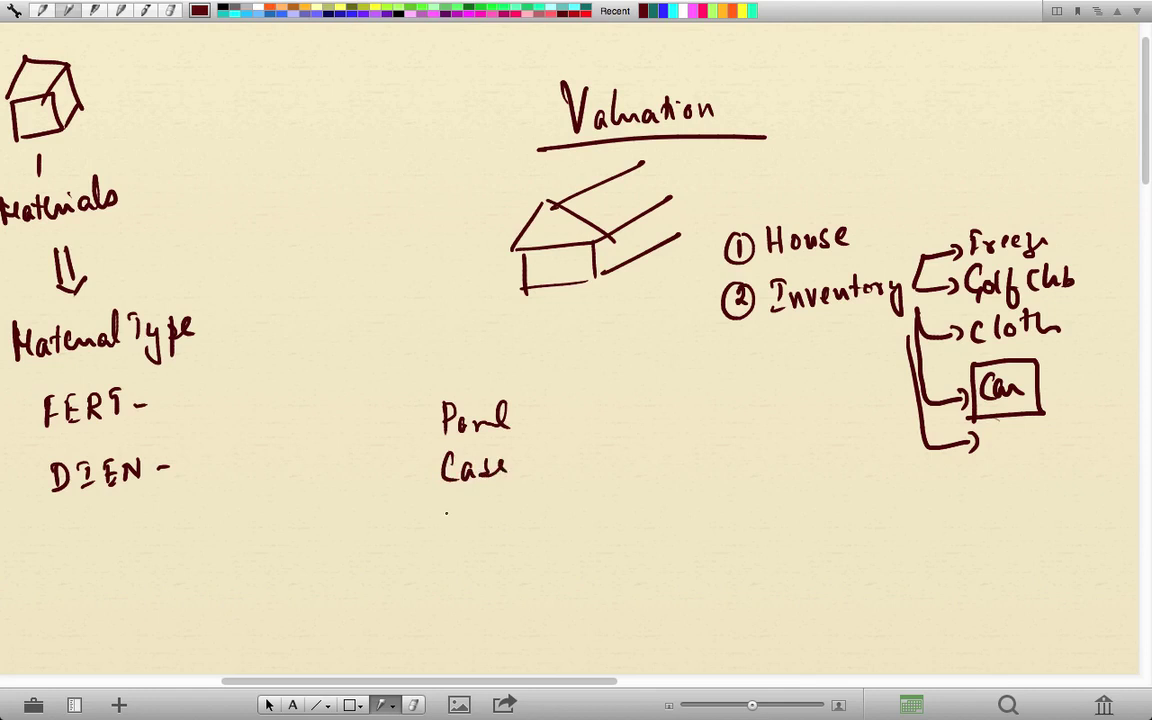
mouse_move(446, 524)
mouse_down()
mouse_move(450, 500)
mouse_move(476, 522)
mouse_move(490, 500)
mouse_move(512, 507)
mouse_up()
drag(452, 558, 480, 557)
mouse_move(455, 573)
mouse_down()
mouse_move(472, 572)
mouse_move(470, 590)
mouse_up()
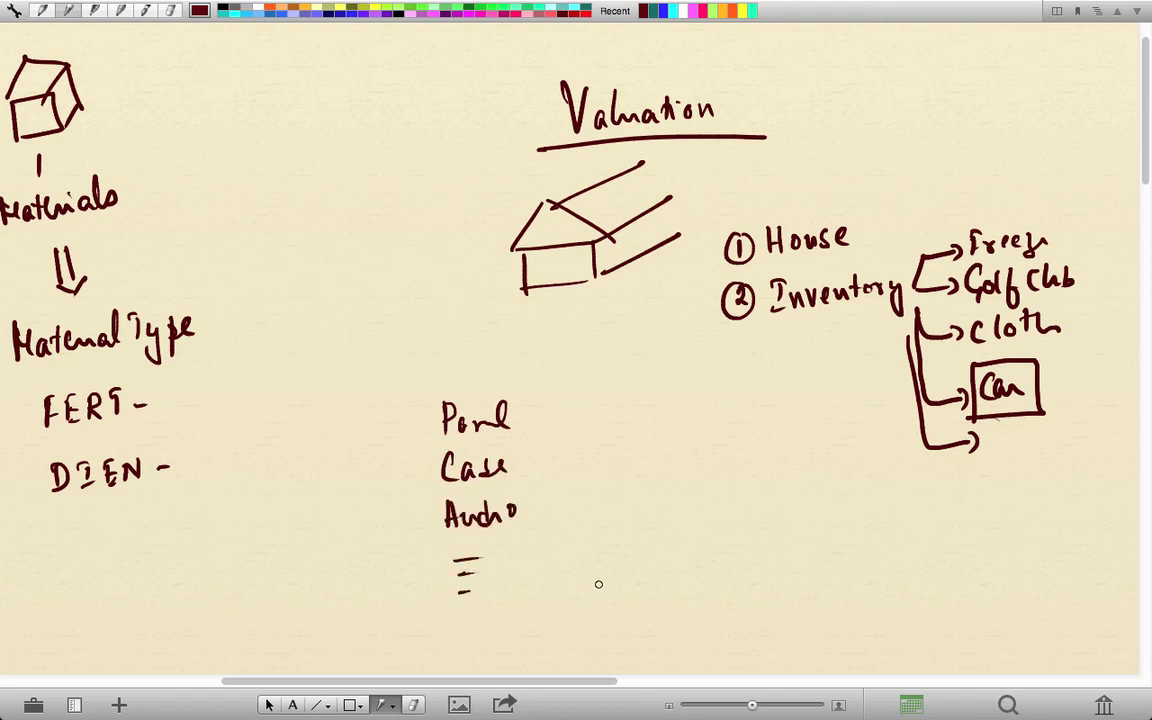
Draw arrows from Panel and Case to their unit prices, 12 $ and 10 $.
mouse_move(534, 418)
mouse_down()
mouse_move(578, 416)
mouse_move(566, 424)
mouse_up()
mouse_move(604, 400)
mouse_down()
mouse_move(604, 417)
mouse_move(641, 410)
mouse_move(640, 423)
mouse_up()
drag(643, 394, 643, 428)
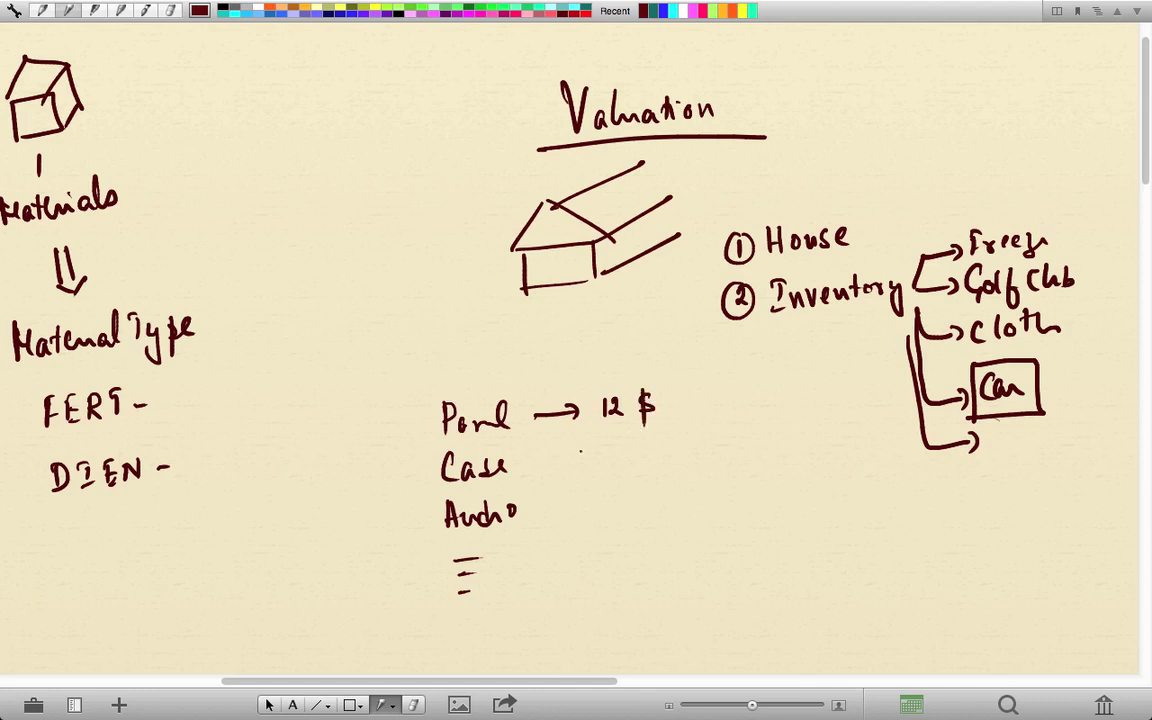
drag(544, 460, 557, 460)
mouse_move(562, 455)
mouse_down()
mouse_move(570, 469)
mouse_move(617, 464)
mouse_move(626, 450)
mouse_up()
drag(658, 446, 648, 466)
drag(653, 440, 651, 470)
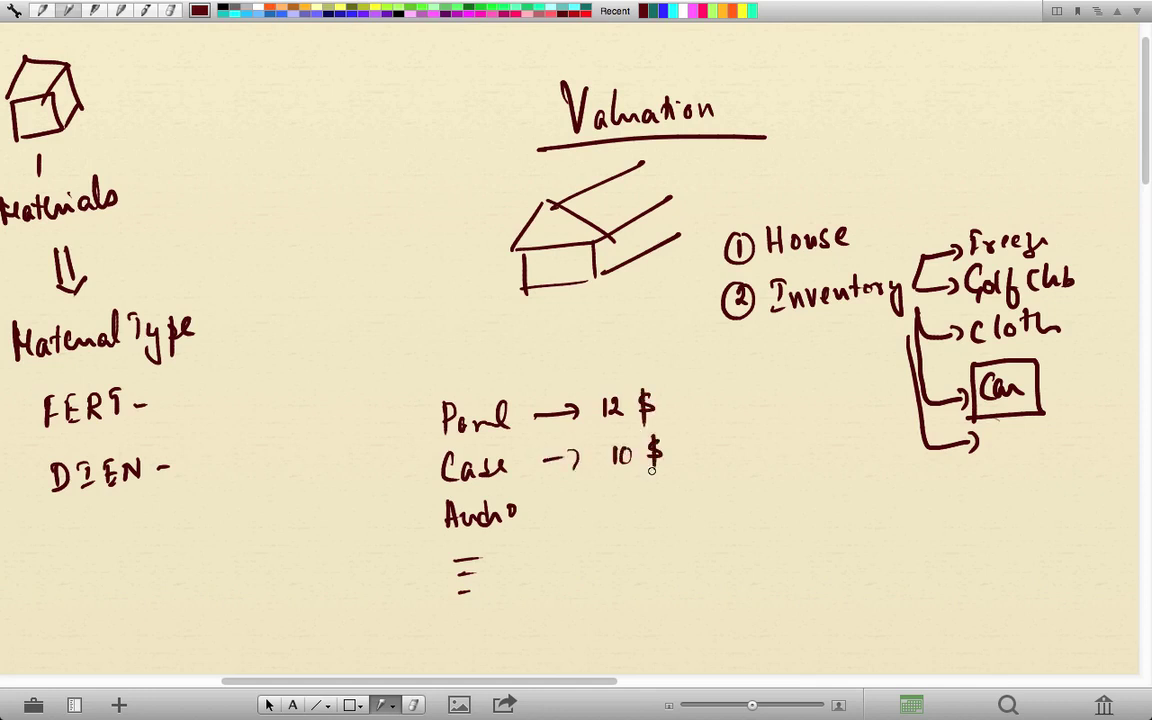
Add arrows with the quantity 100,000 after both the Panel and Case prices, and circle the 12.
mouse_move(675, 404)
mouse_down()
mouse_move(712, 403)
mouse_move(702, 413)
mouse_up()
mouse_move(729, 393)
mouse_down()
mouse_move(730, 410)
mouse_move(741, 396)
mouse_move(760, 407)
mouse_up()
drag(772, 394, 782, 396)
mouse_move(796, 393)
mouse_down()
mouse_move(790, 402)
mouse_move(795, 394)
mouse_up()
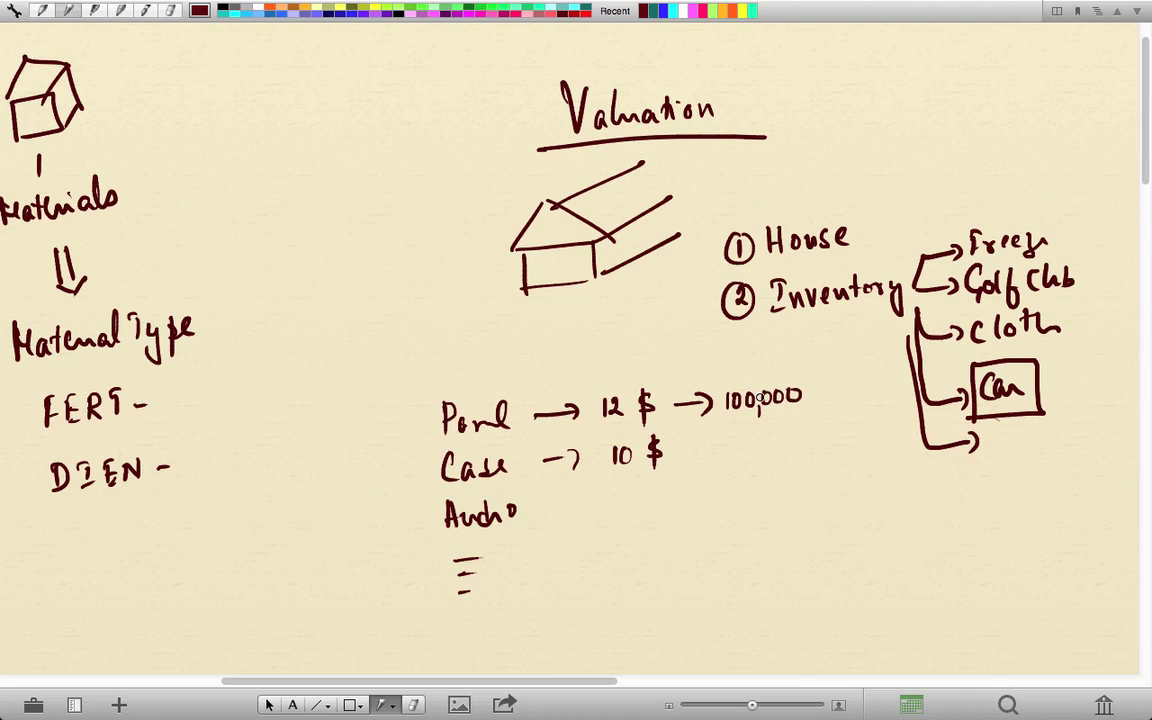
mouse_move(677, 453)
mouse_down()
mouse_move(728, 462)
mouse_move(741, 449)
mouse_up()
mouse_move(753, 447)
mouse_down()
mouse_move(754, 458)
mouse_move(752, 449)
mouse_up()
drag(765, 451, 763, 462)
drag(784, 440, 801, 447)
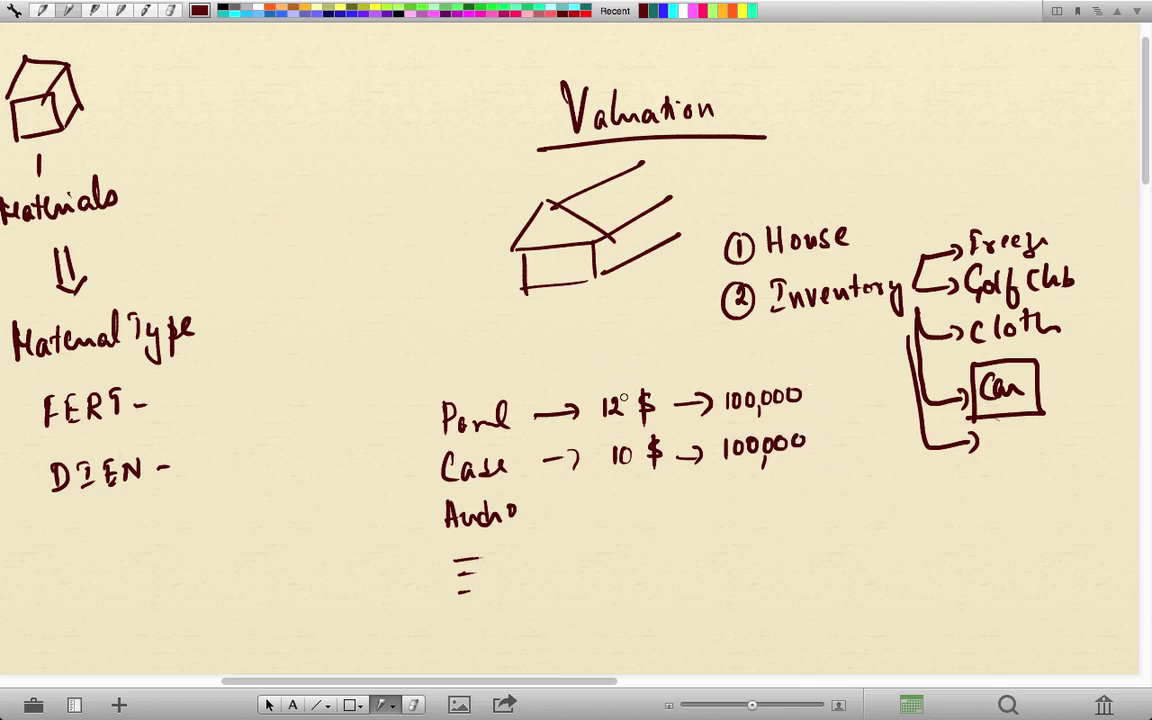
mouse_move(622, 388)
mouse_down()
mouse_move(596, 415)
mouse_move(612, 412)
mouse_up()
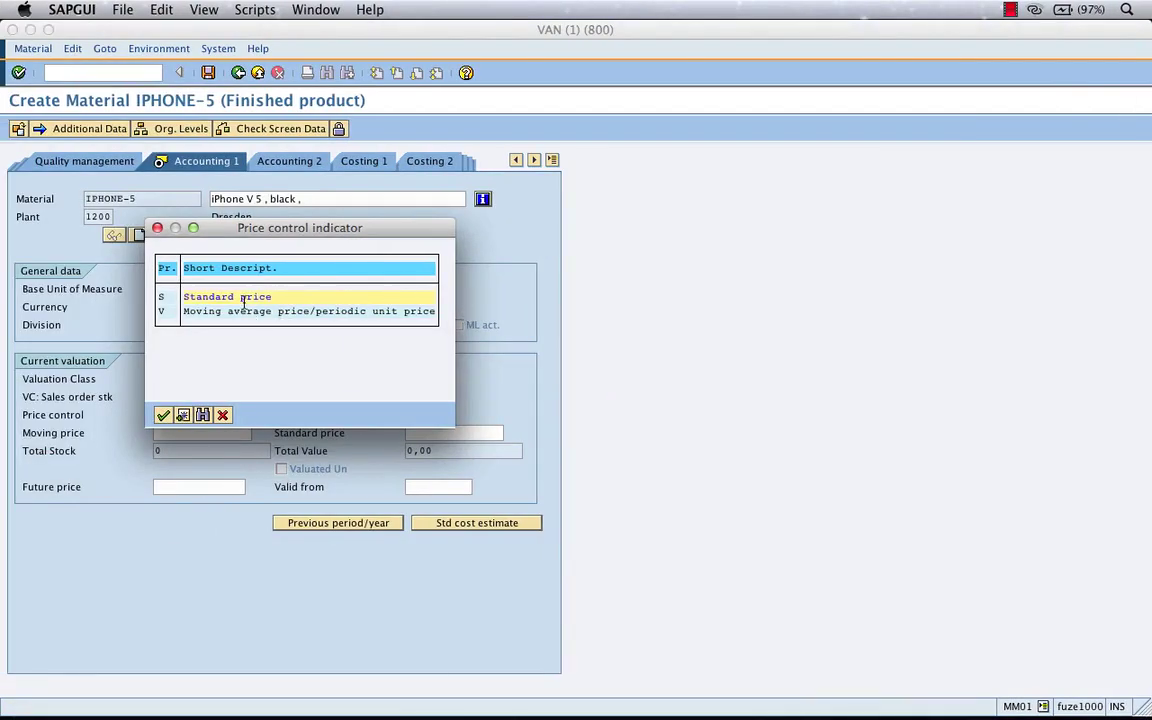
Confirm S (Standard price) as the price control in SAP and set the standard price to 12.
click(163, 415)
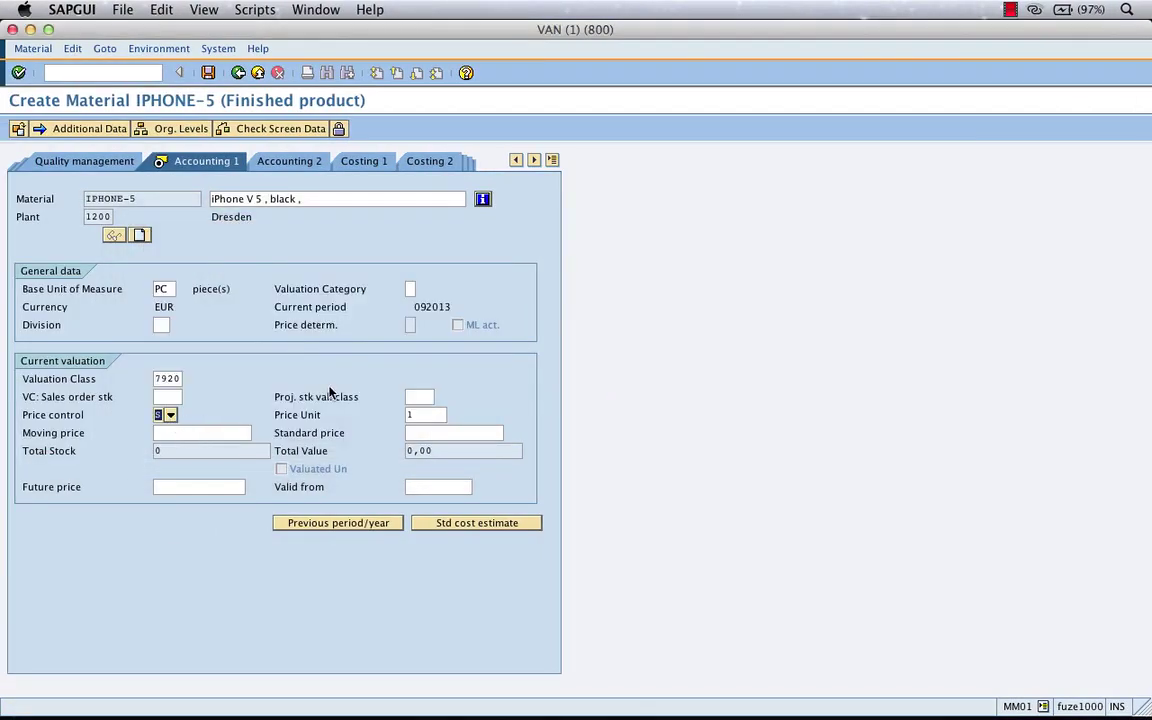
click(423, 434)
text(12)
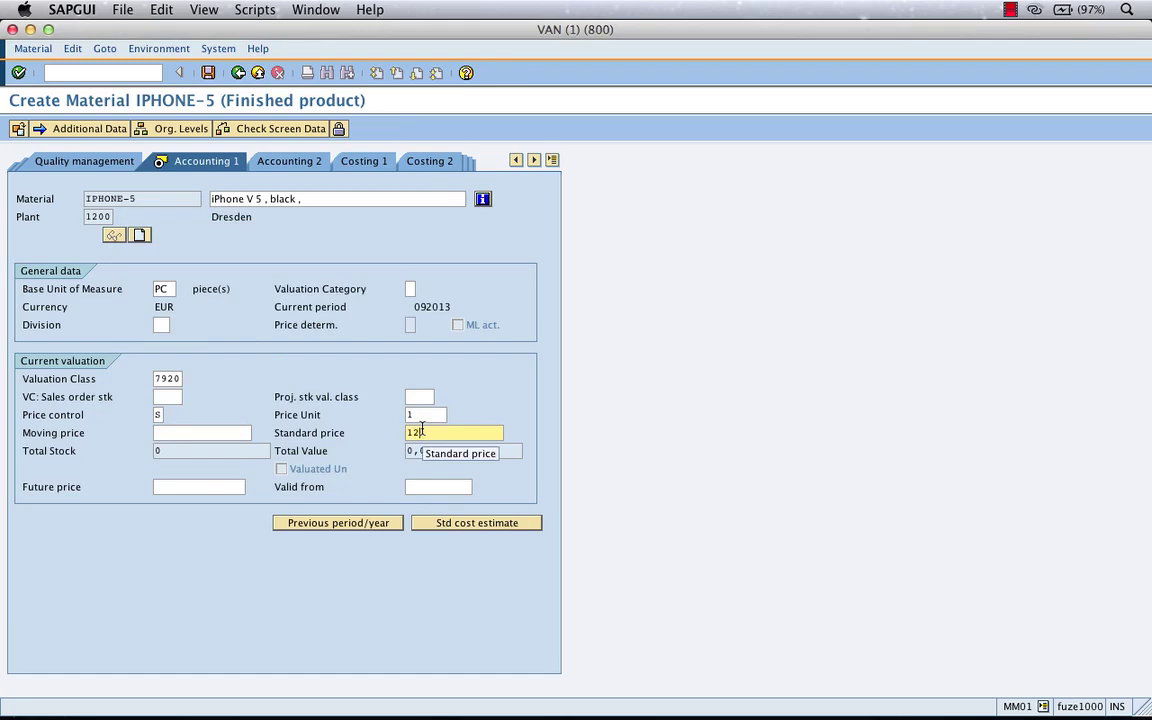
On the whiteboard, draw three arrows out of Panel to circled 1, 2 and 3, priced 10, 8 and 13.
key(super+Tab)
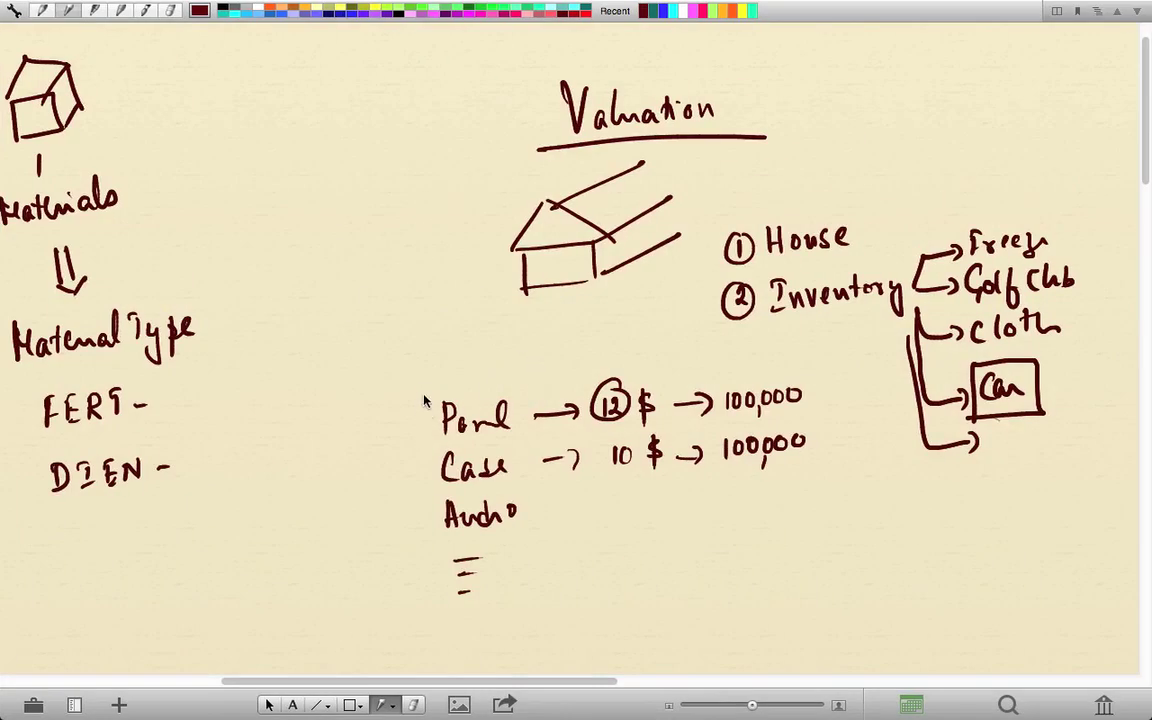
mouse_move(421, 406)
mouse_down()
mouse_move(365, 349)
mouse_move(386, 353)
mouse_move(361, 437)
mouse_move(386, 443)
mouse_move(349, 512)
mouse_move(370, 506)
mouse_up()
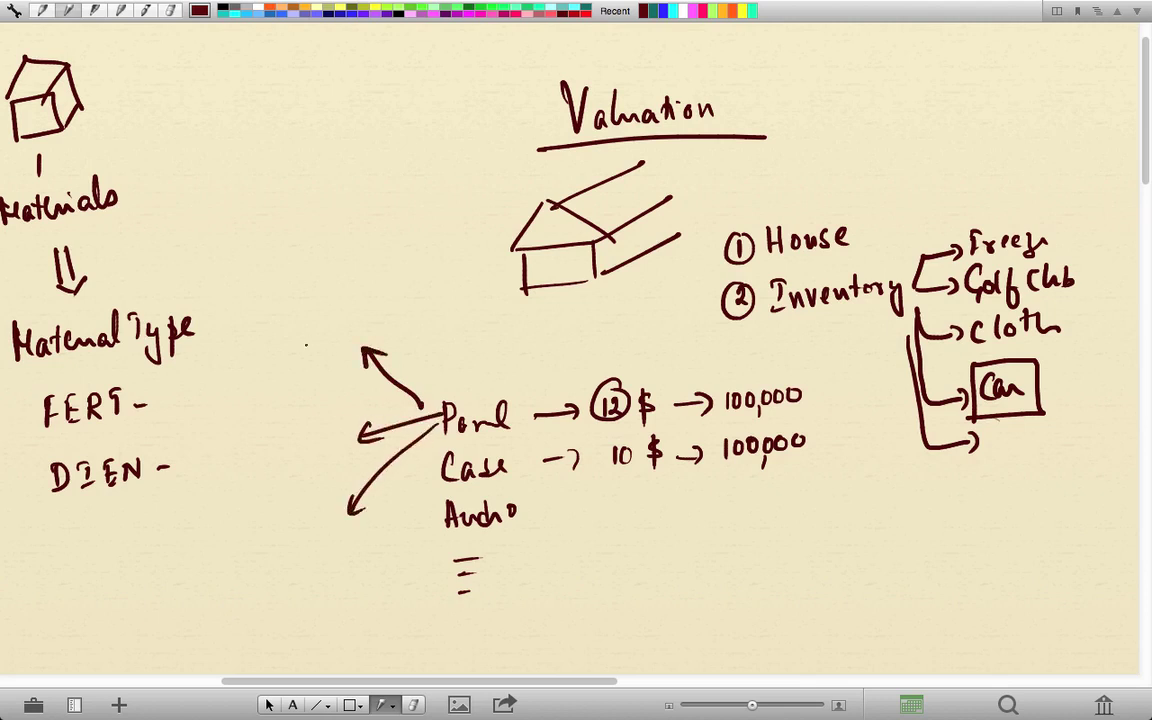
mouse_move(302, 334)
mouse_down()
mouse_move(305, 360)
mouse_move(306, 329)
mouse_up()
mouse_move(400, 342)
mouse_down()
mouse_move(402, 355)
mouse_move(412, 343)
mouse_up()
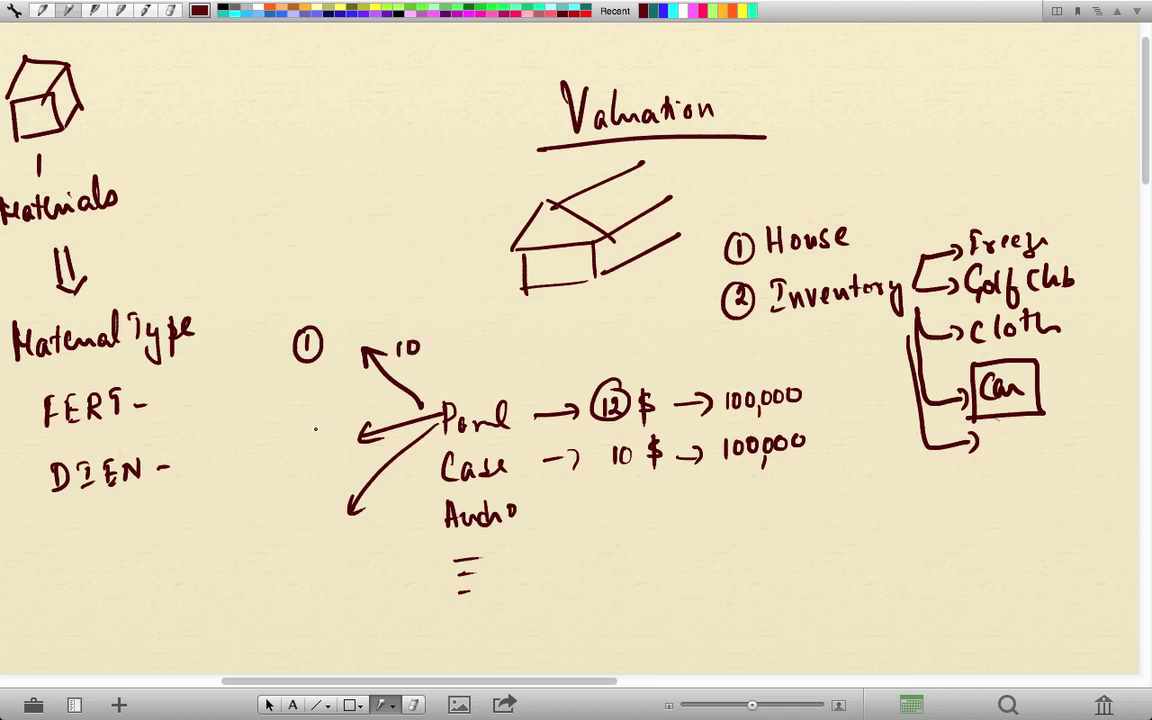
click(298, 440)
mouse_move(285, 431)
mouse_down()
mouse_move(297, 441)
mouse_move(290, 422)
mouse_up()
drag(376, 403, 376, 437)
mouse_move(310, 528)
mouse_down()
mouse_move(313, 547)
mouse_move(316, 521)
mouse_move(384, 526)
mouse_up()
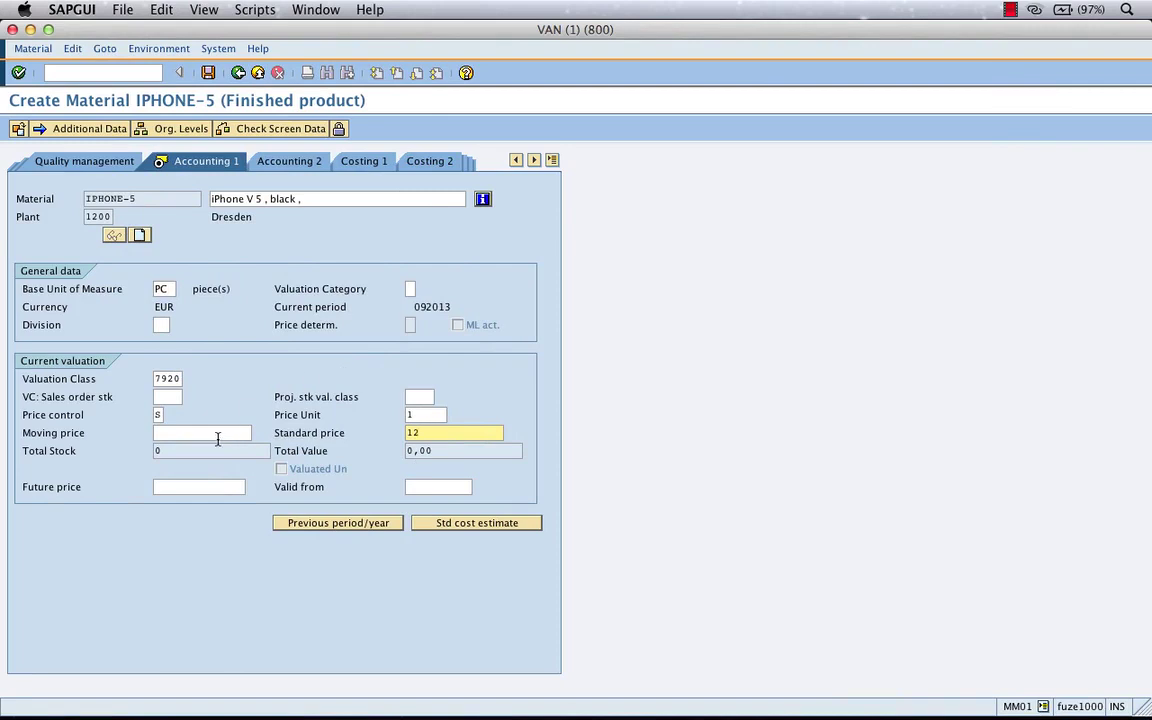
Review the price control options in SAP without changing them, and point out the circled 12 $ panel price on the whiteboard.
click(171, 415)
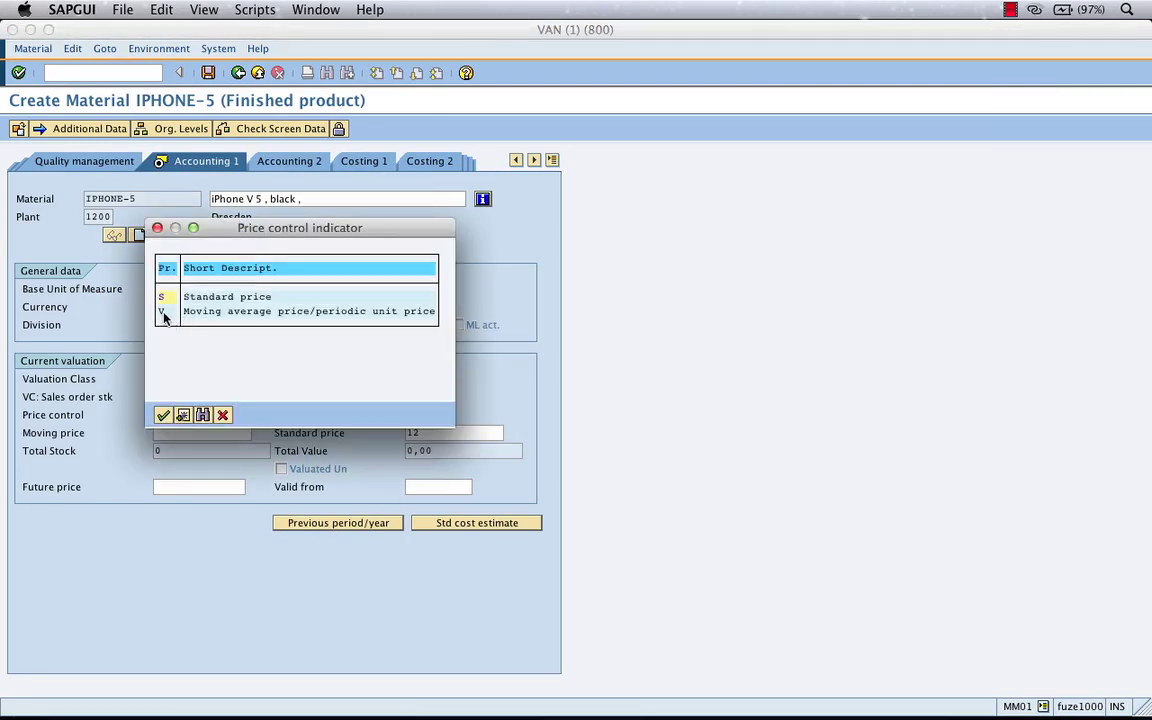
click(225, 415)
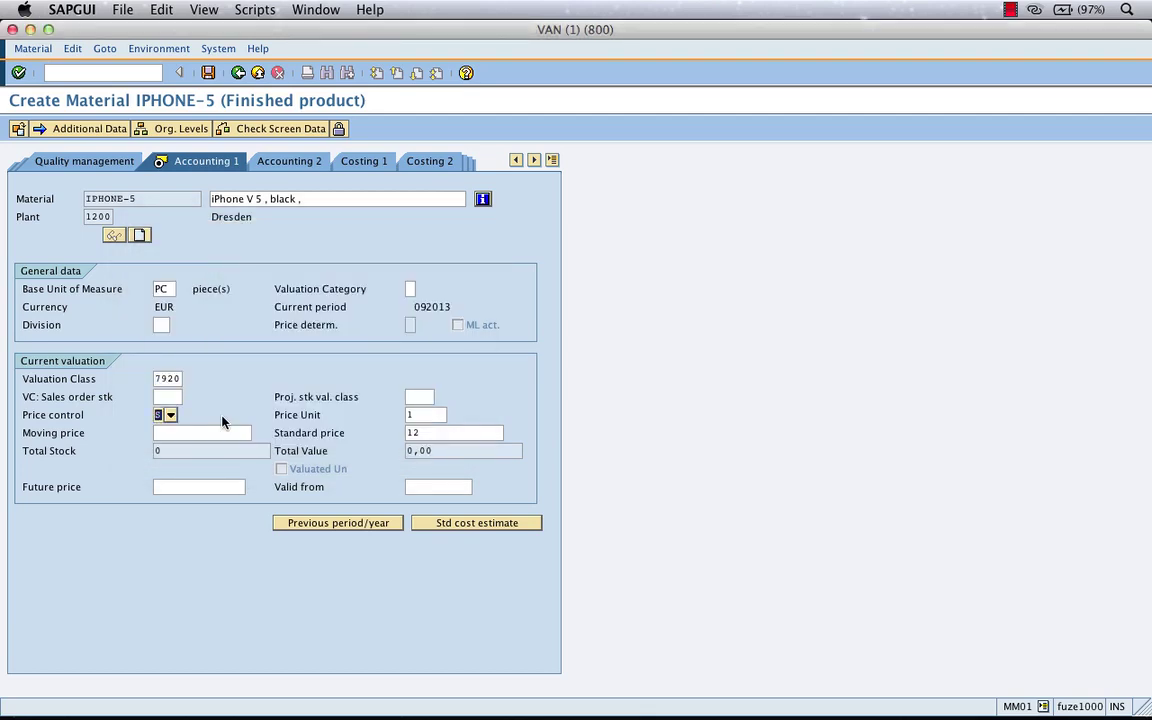
key(ctrl+Right)
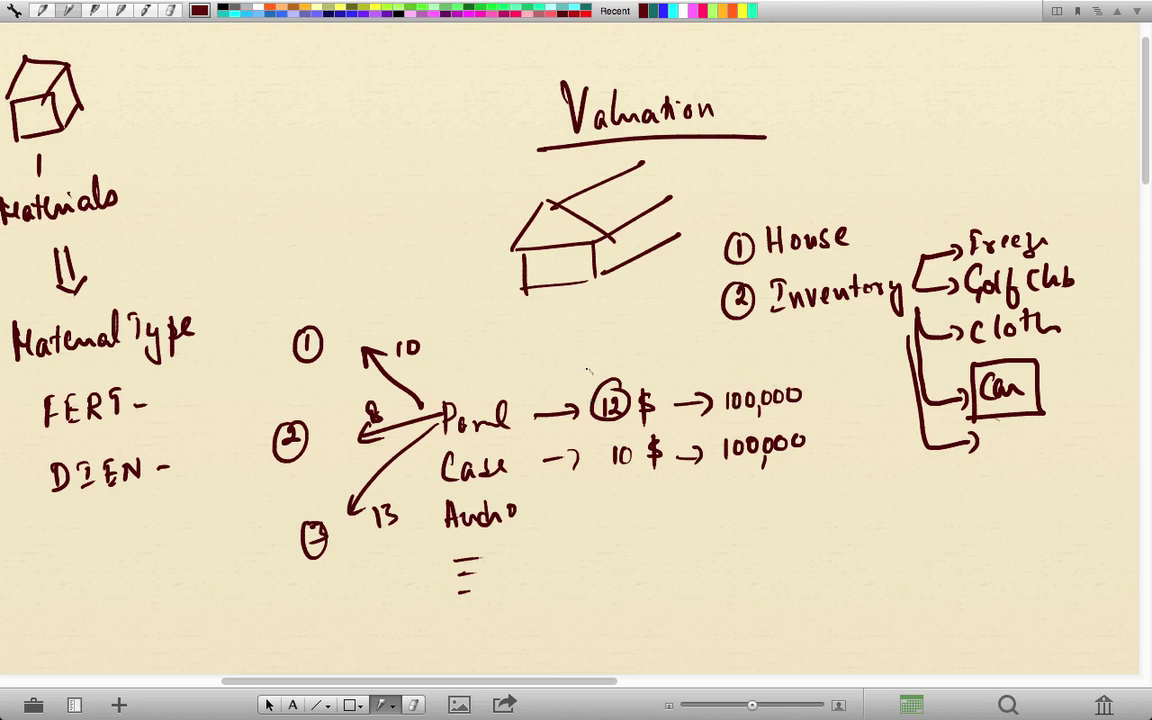
drag(584, 367, 598, 392)
key(ctrl+Left)
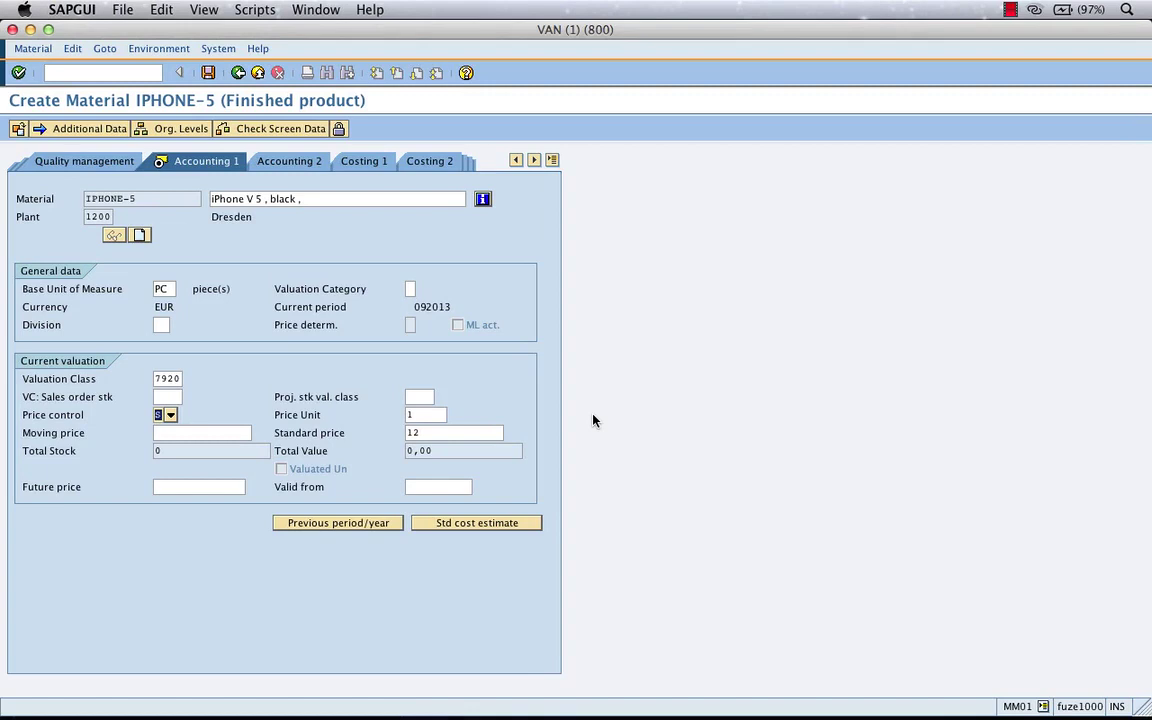
Set the standard price to 200 under price control S and save the new material.
double_click(432, 433)
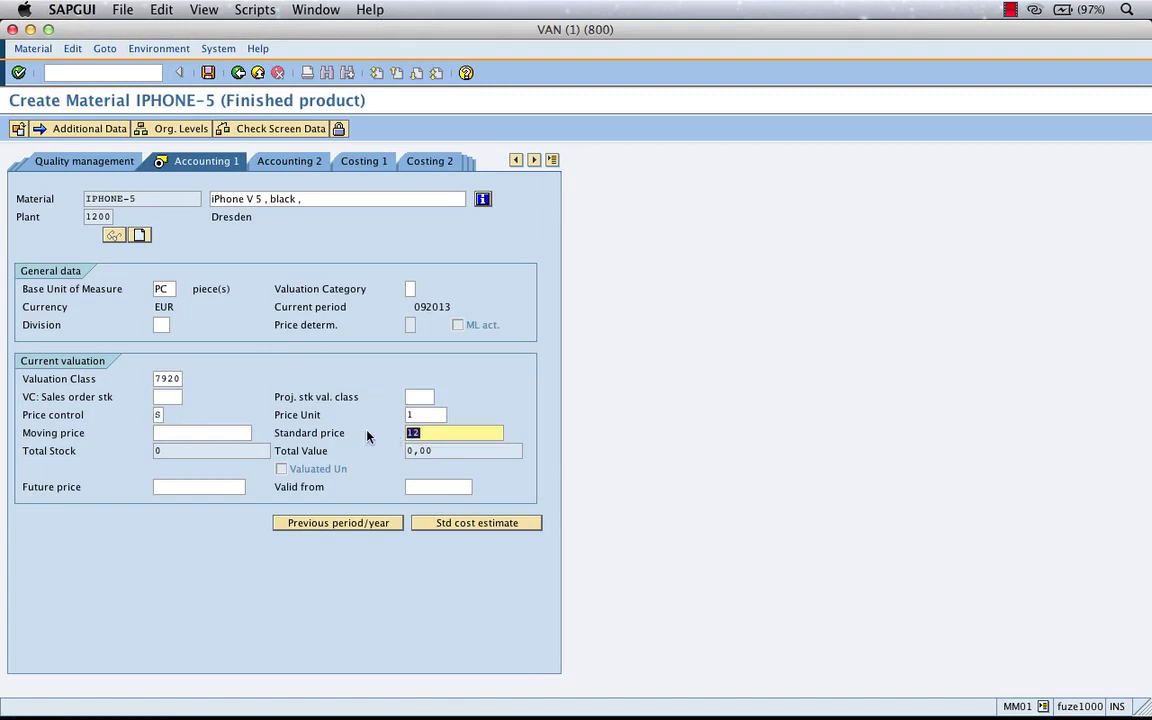
text(200)
click(158, 414)
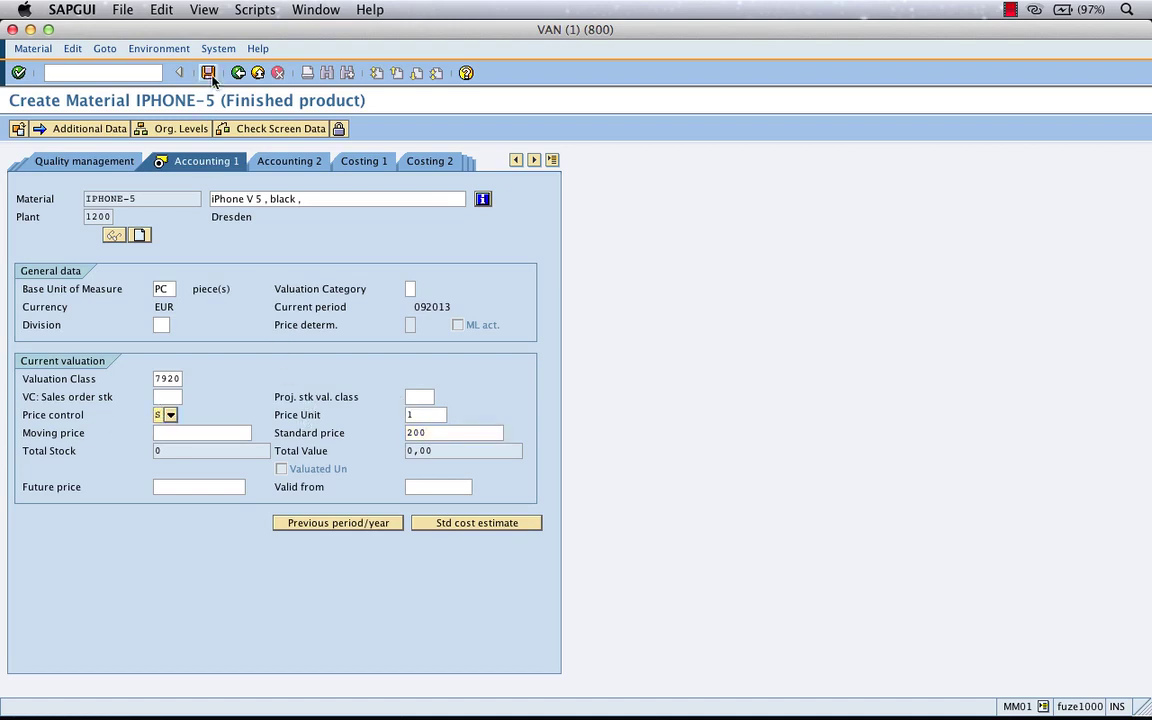
click(19, 74)
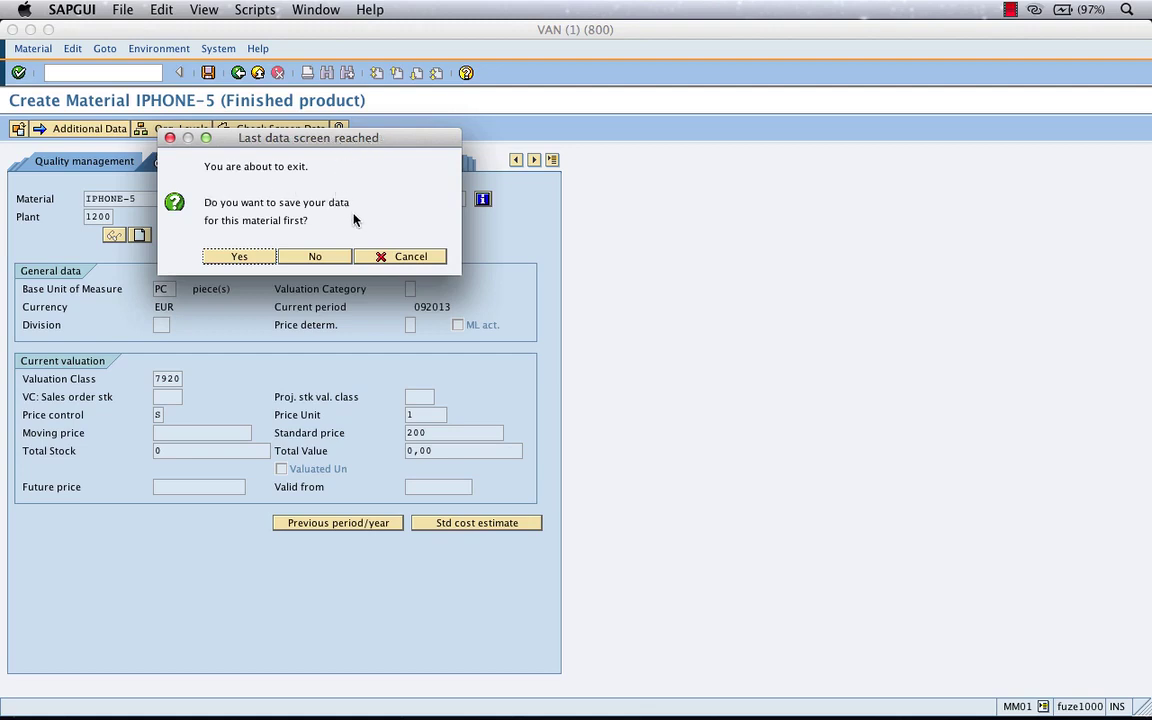
click(237, 256)
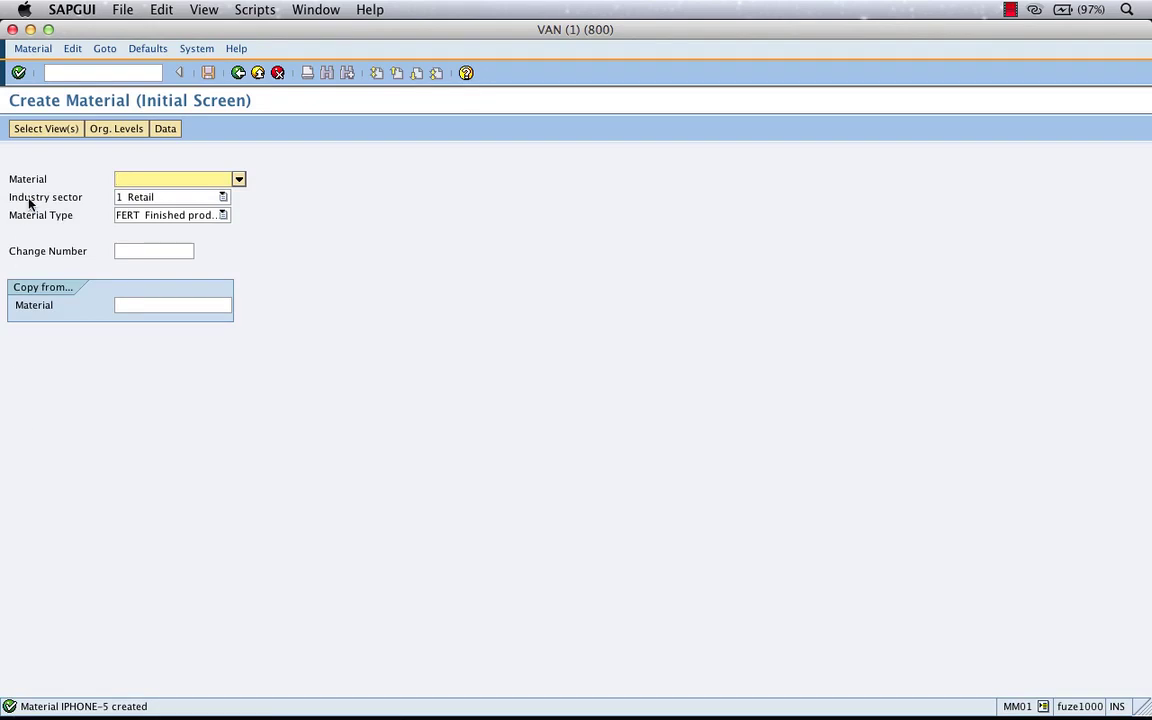
click(1009, 11)
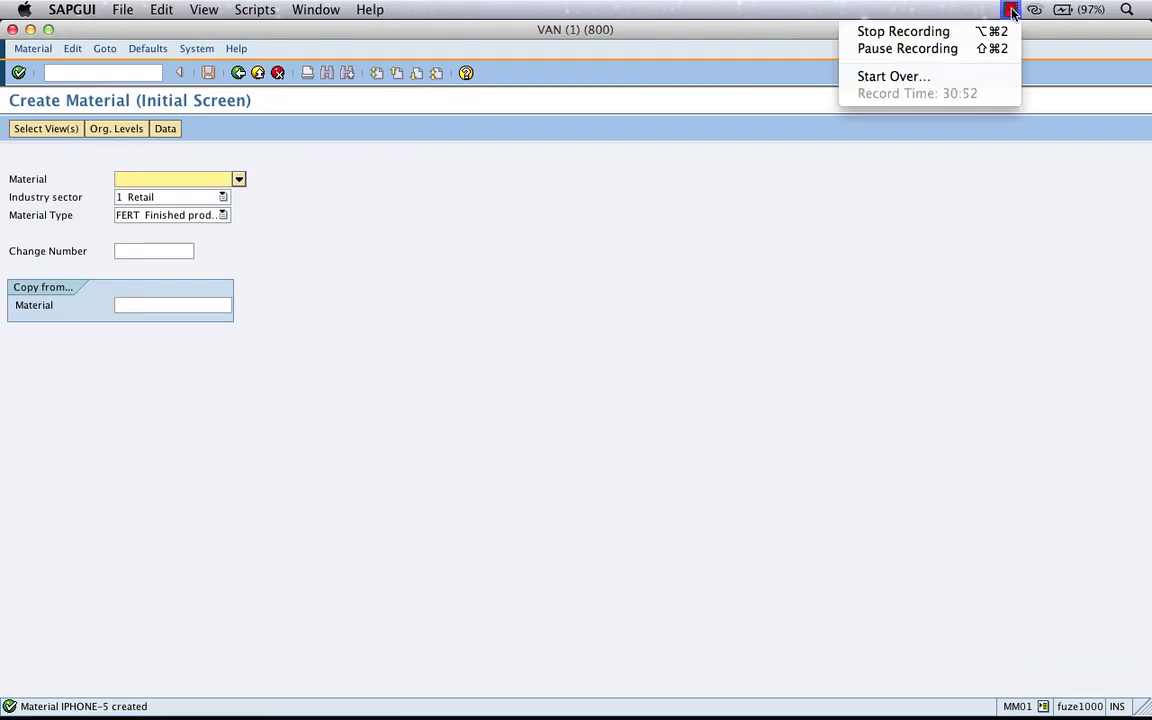